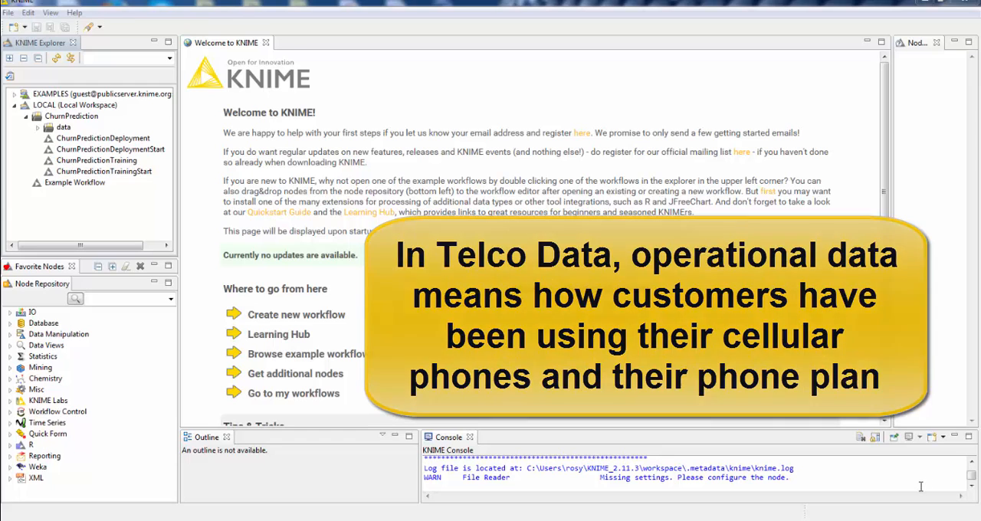
- Open the ChurnPredictionTrainingStart workflow and expand the ChurnPrediction data folder to show its files
double_click(105, 172)
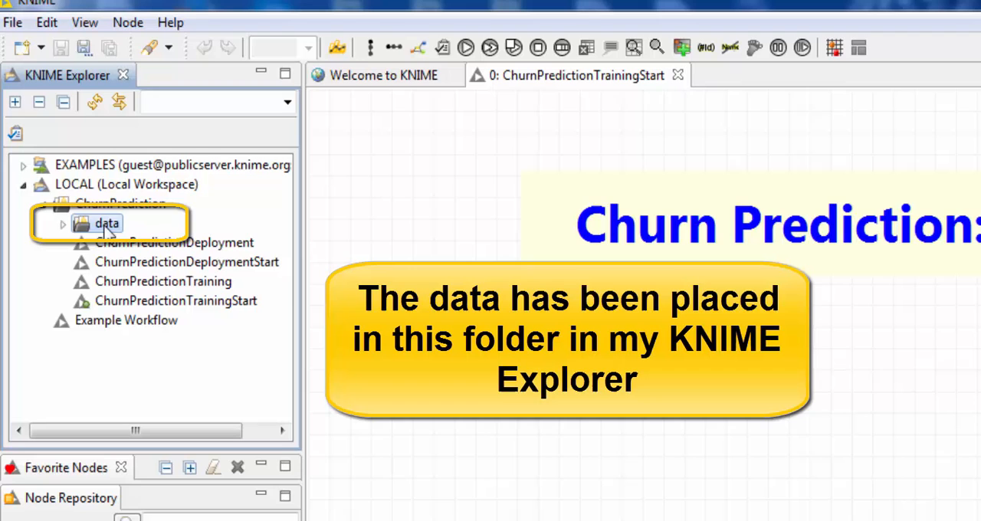
left_click(64, 224)
left_click(111, 244)
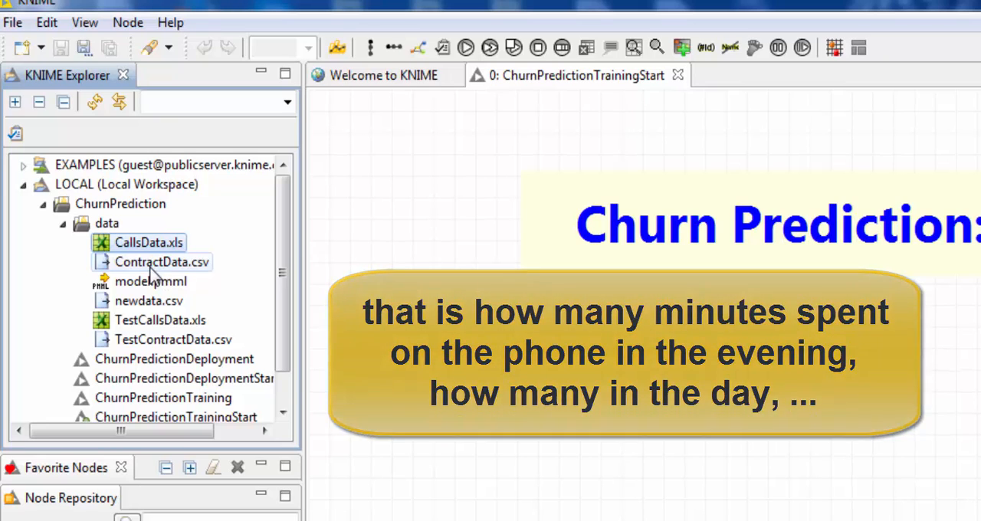
- Add ContractData.csv to the workflow as a File Reader node beside the title and accept its default reading settings
left_click(152, 266)
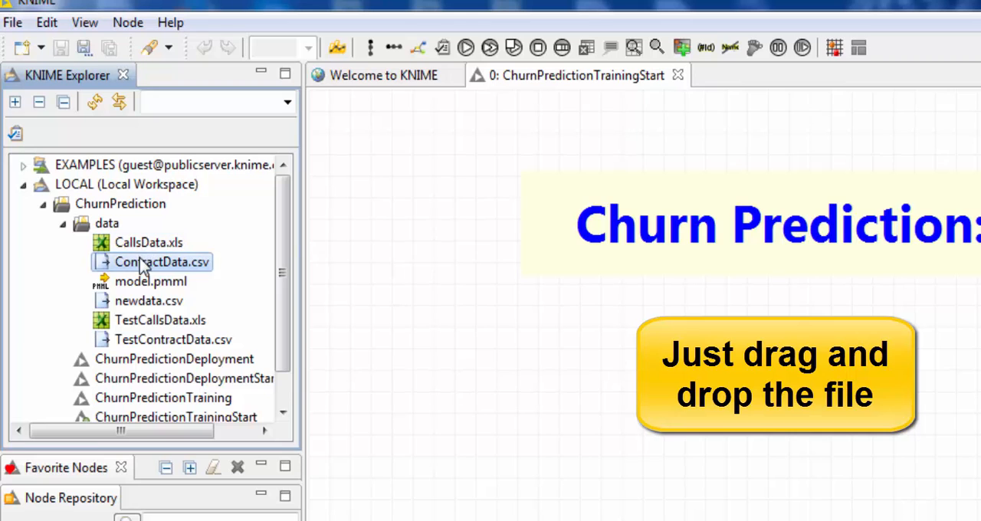
left_click_drag(143, 264, 452, 314)
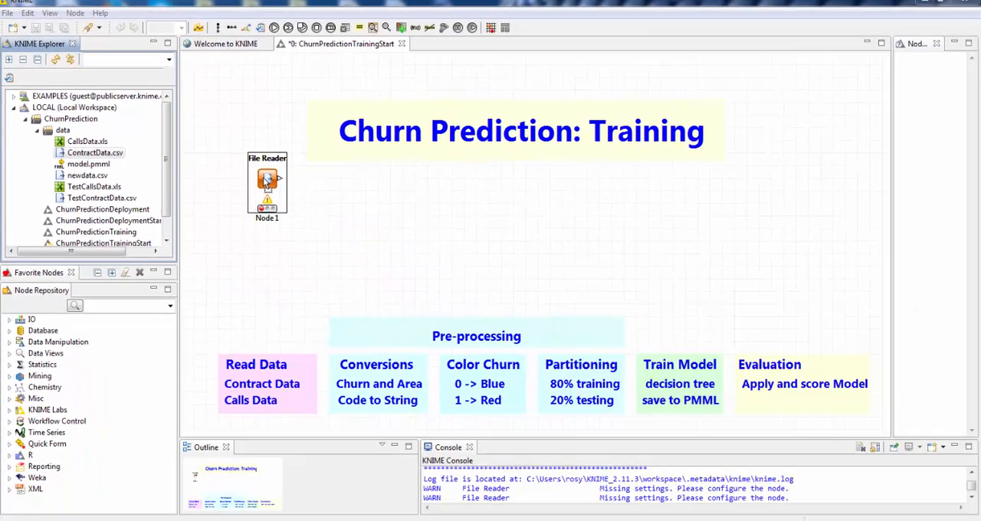
double_click(453, 308)
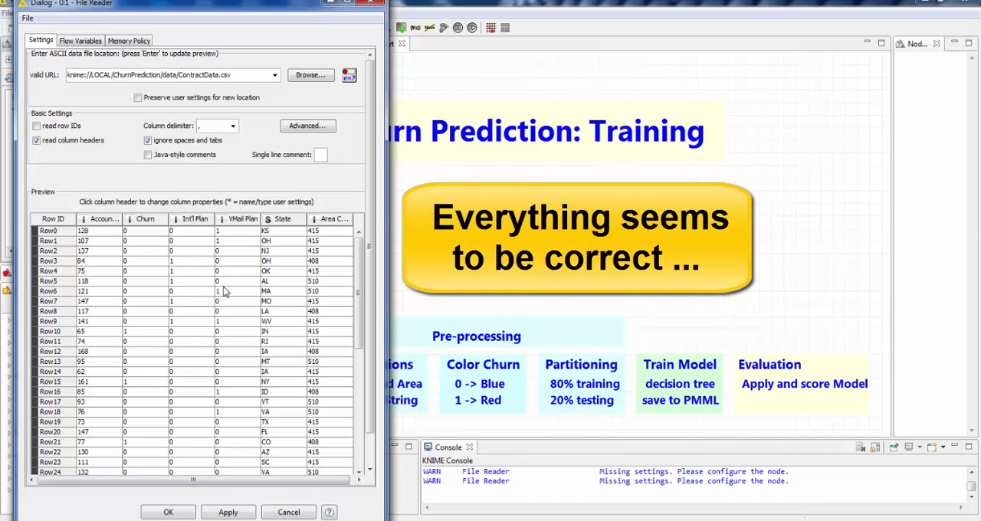
left_click(168, 512)
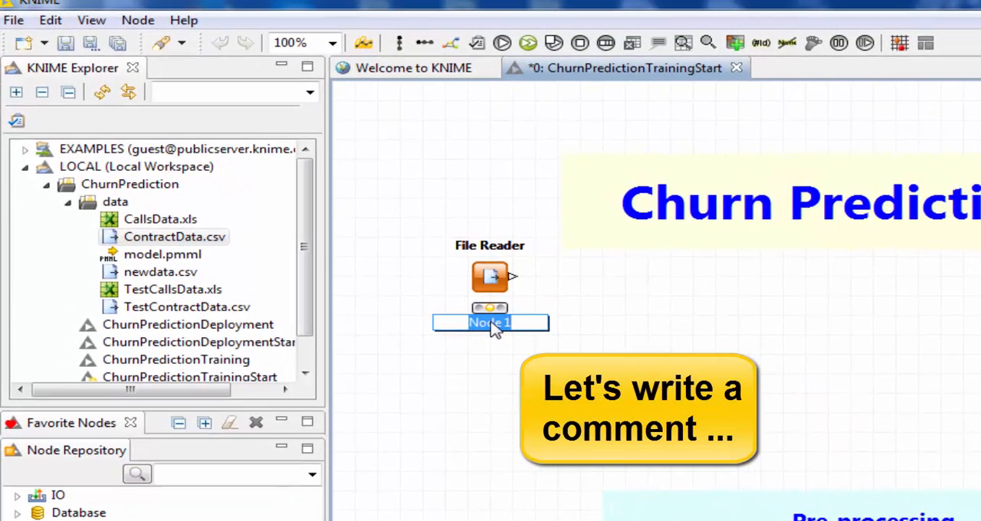
- Replace the File Reader node's comment with "reading contract data" on two lines, breaking after "reading"
key("BackSpace")
type("reading")
key("Return")
type("cont")
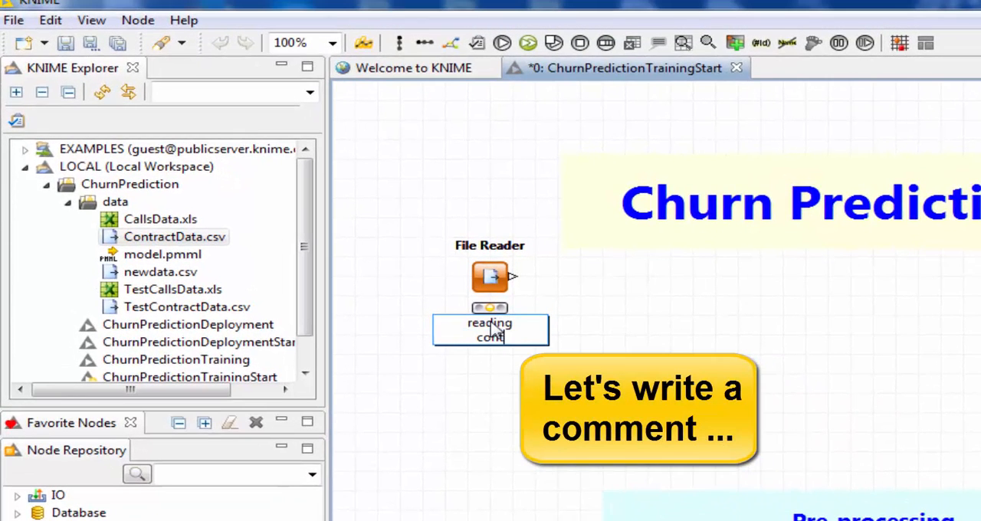
type("ract data")
left_click(617, 279)
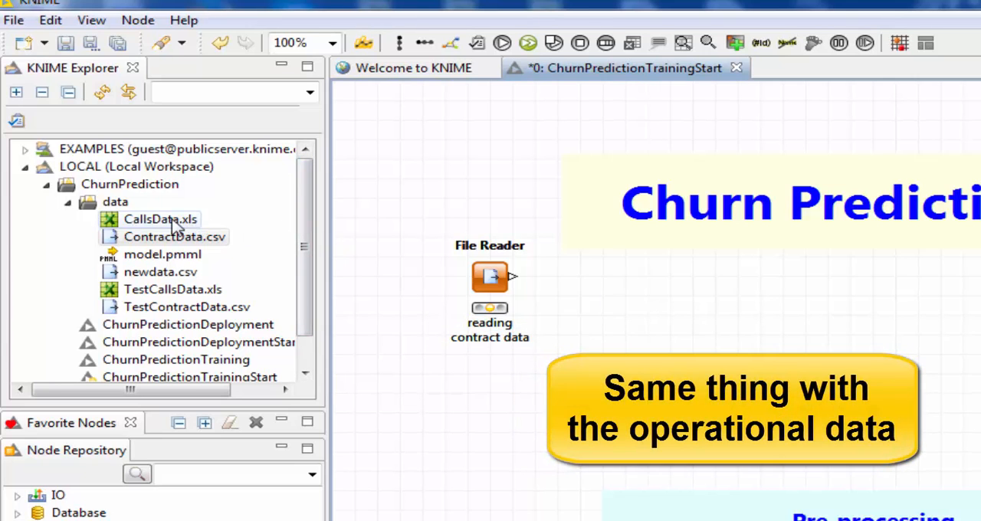
- Add CallsData.xls as an XLS Reader node below the File Reader, taking column names from row 1 and refreshing the preview
left_click_drag(171, 221, 503, 406)
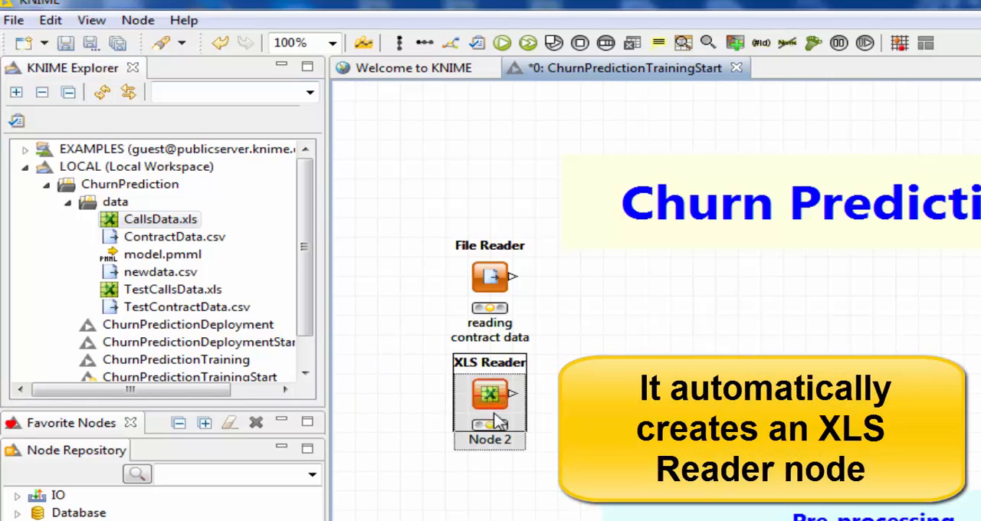
left_click_drag(492, 406, 492, 423)
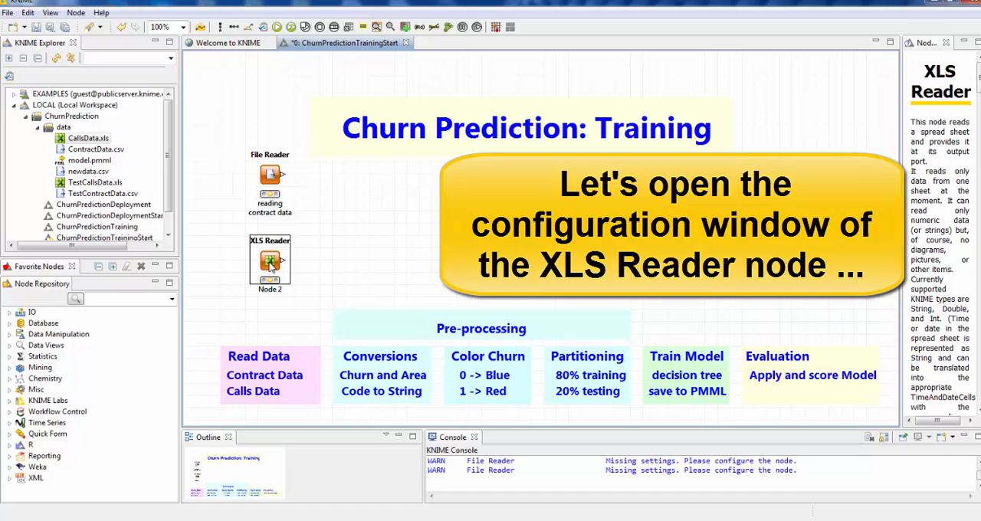
double_click(270, 262)
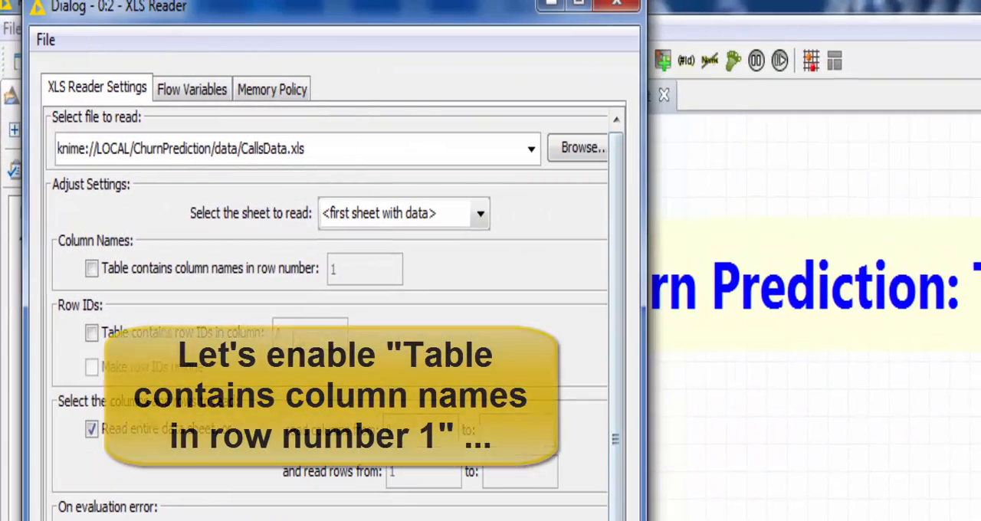
left_click(138, 269)
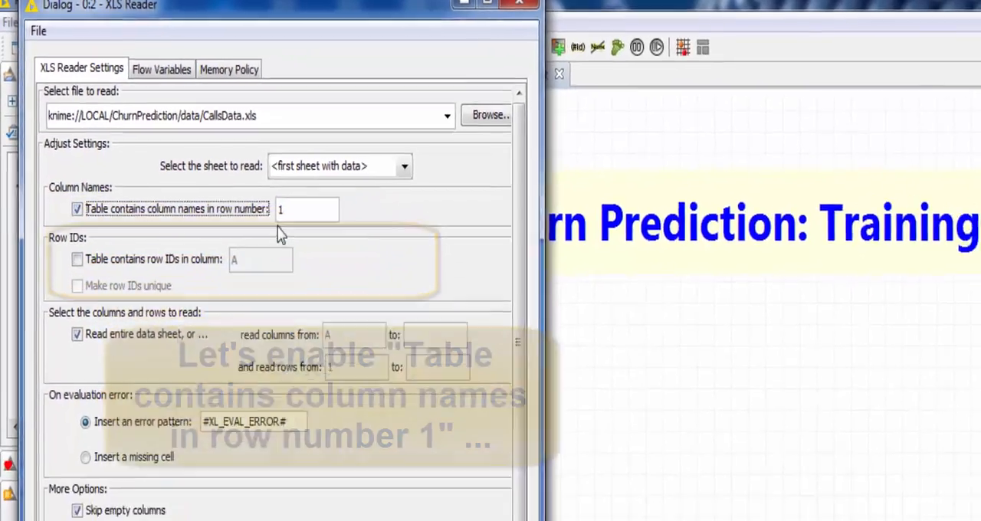
left_click(44, 358)
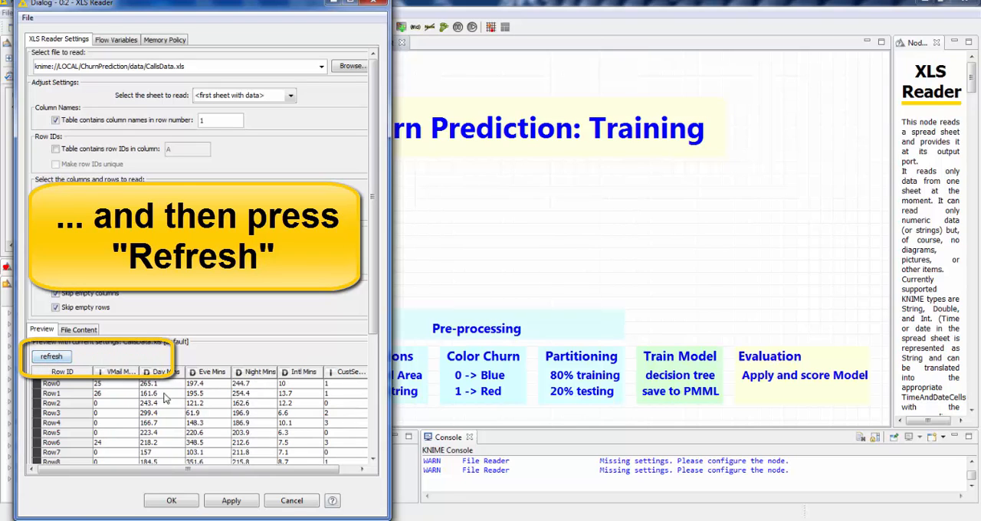
left_click_drag(373, 285, 376, 450)
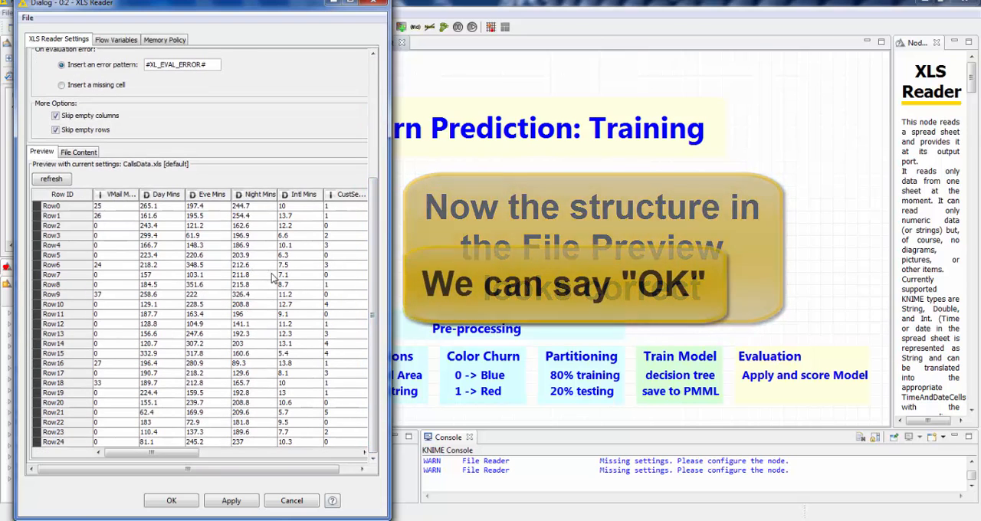
left_click(171, 502)
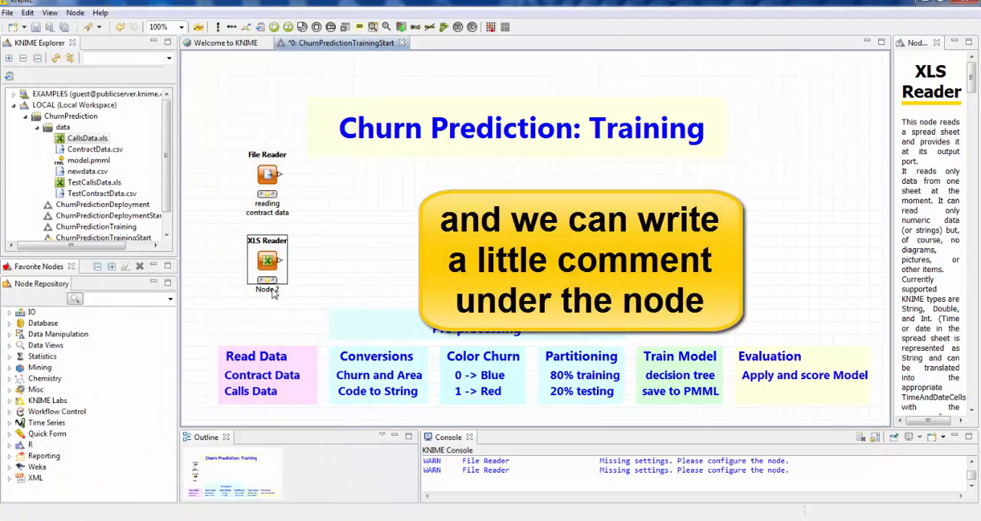
- Replace the XLS Reader node's comment with "reading operational data" on two lines, breaking after "reading"
left_click(267, 289)
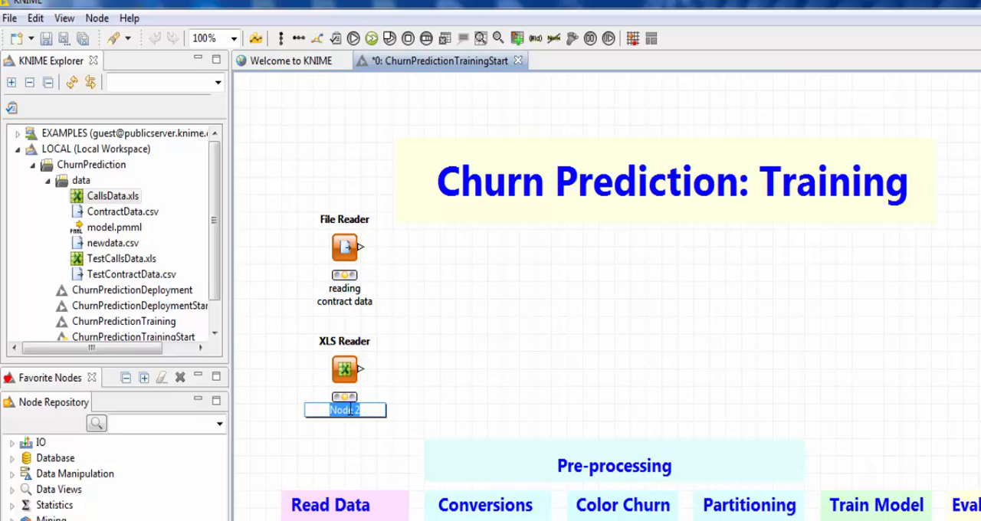
type("re")
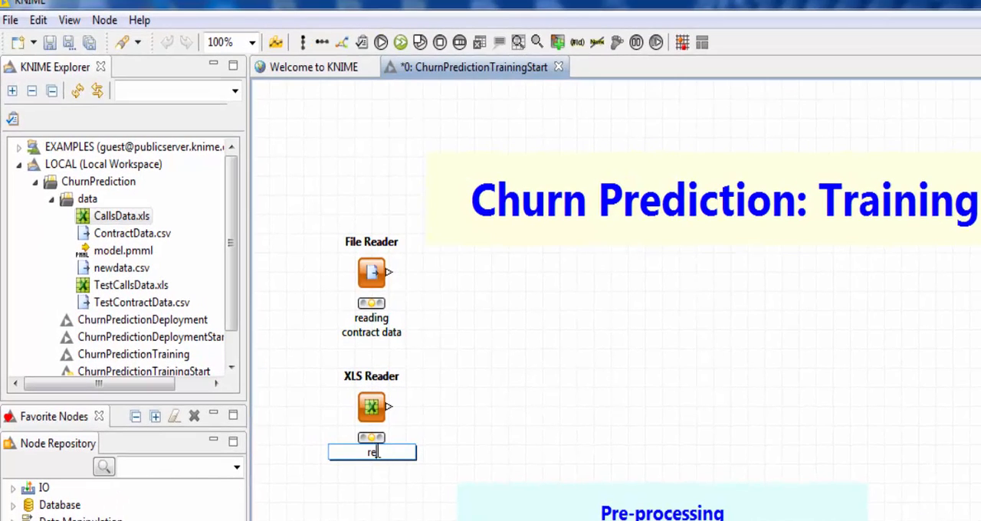
type("ading")
key("Return")
type("opera")
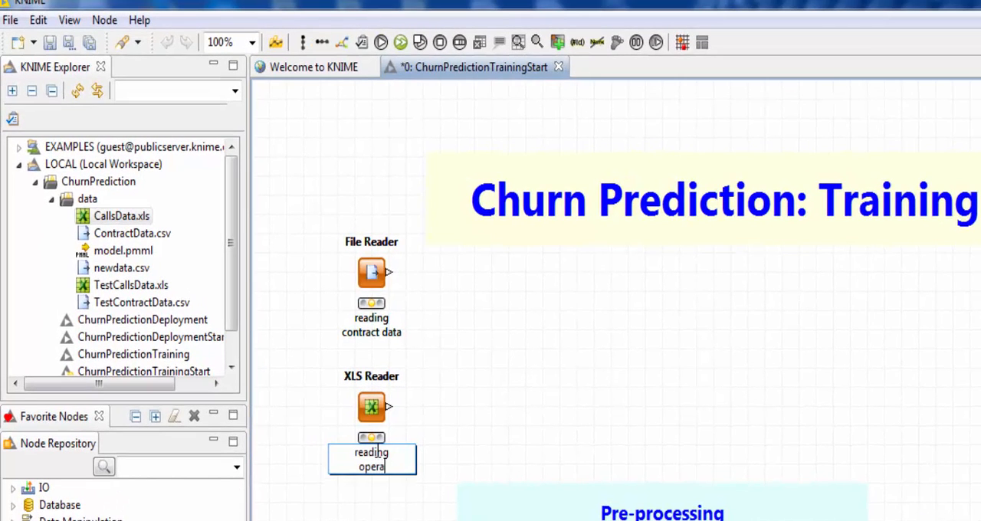
type("tional data")
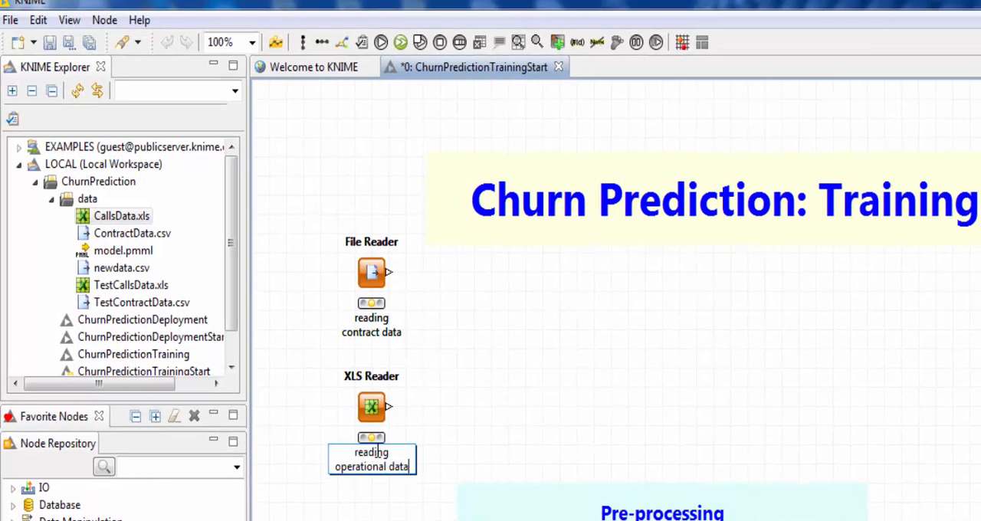
left_click(447, 391)
- Execute the File Reader and XLS Reader nodes
right_click(382, 279)
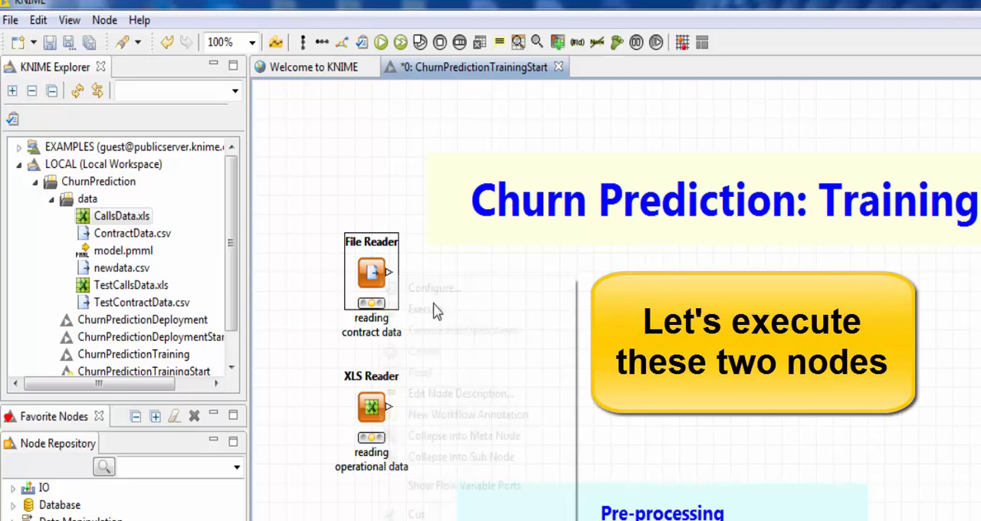
left_click(427, 310)
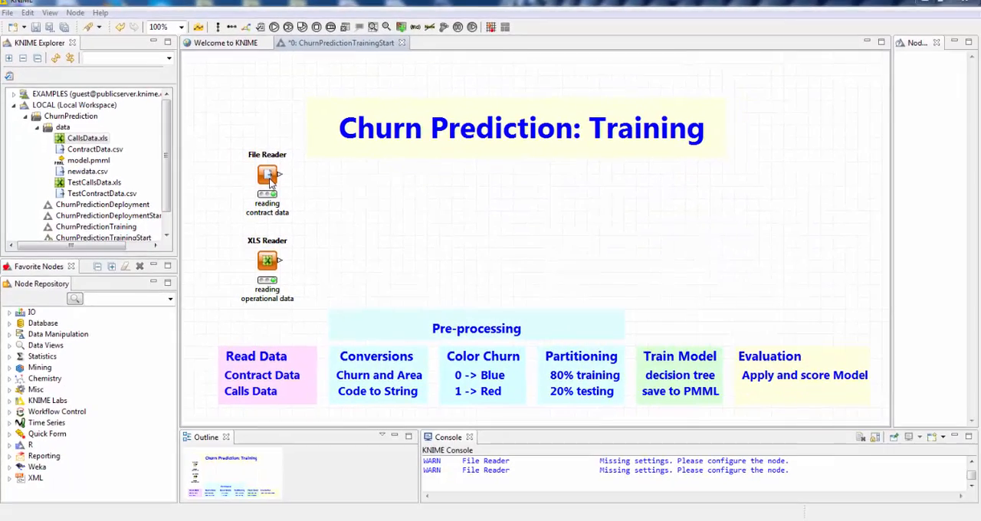
- Examine the File Reader's output table across all contract data columns, widening the Account Length column, and close it
left_click(372, 272)
right_click(374, 279)
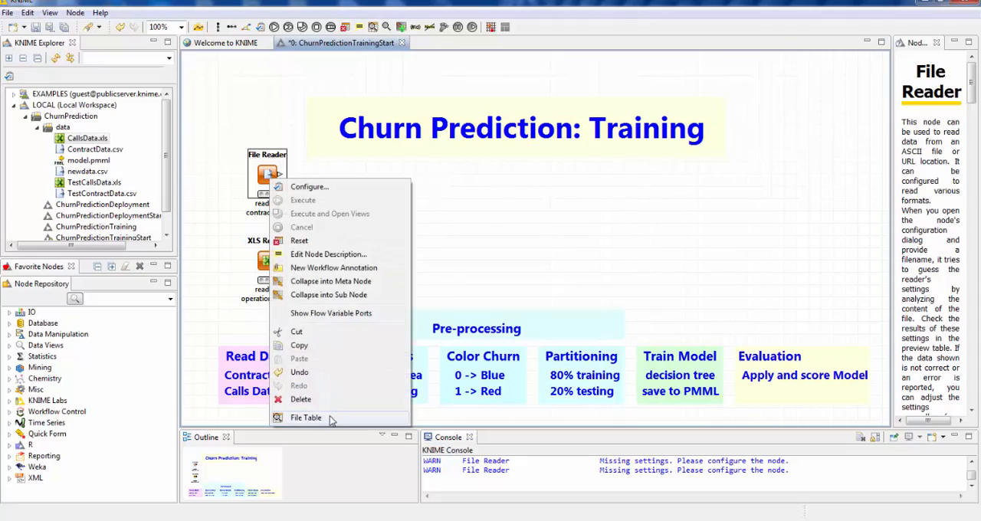
left_click(330, 419)
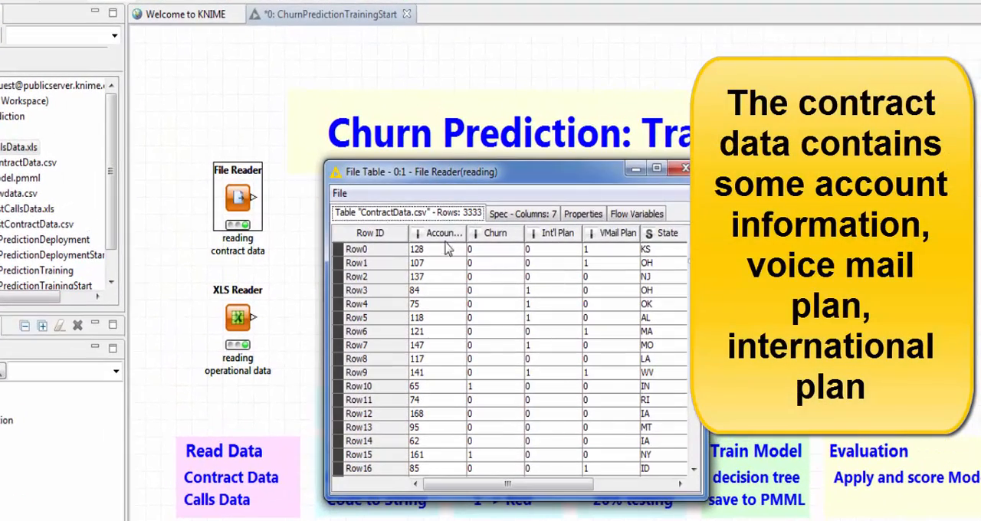
left_click_drag(467, 231, 501, 231)
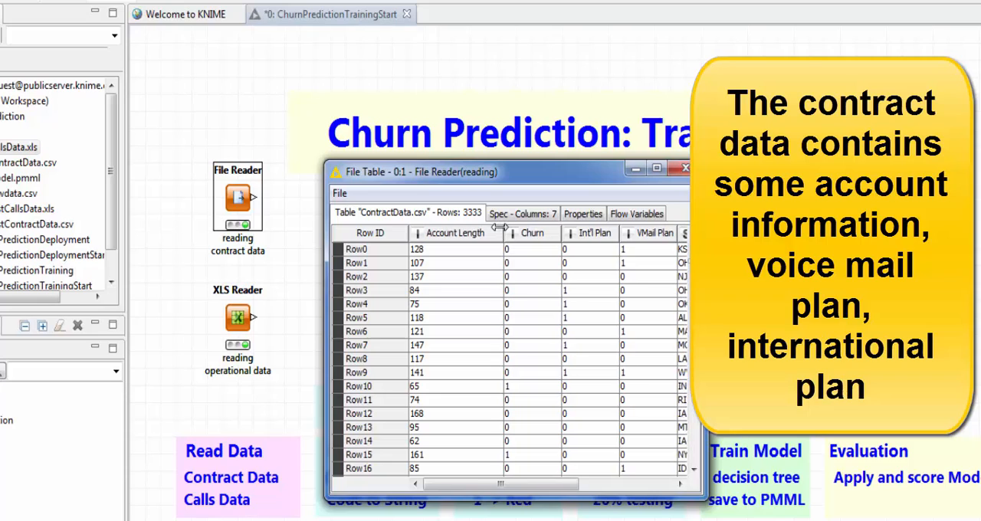
left_click_drag(484, 485, 557, 486)
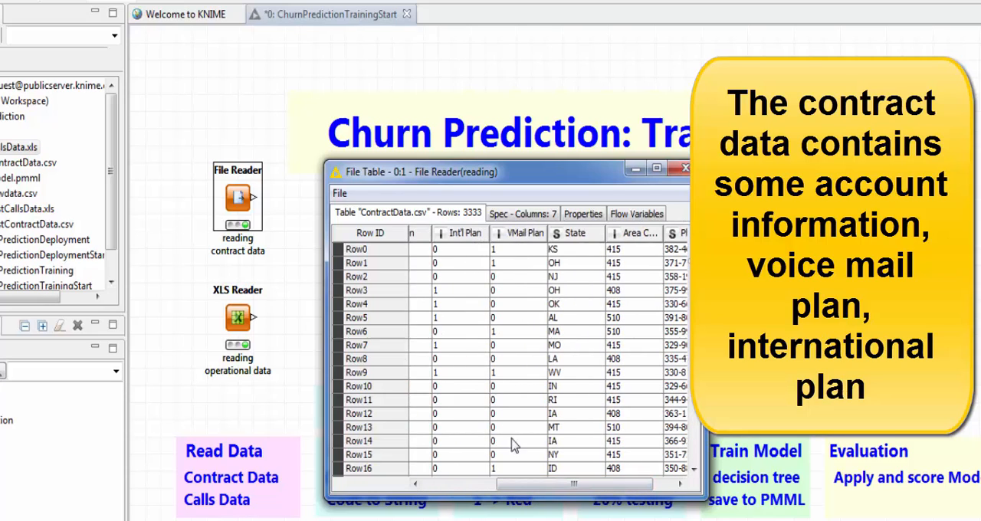
left_click_drag(566, 487, 588, 487)
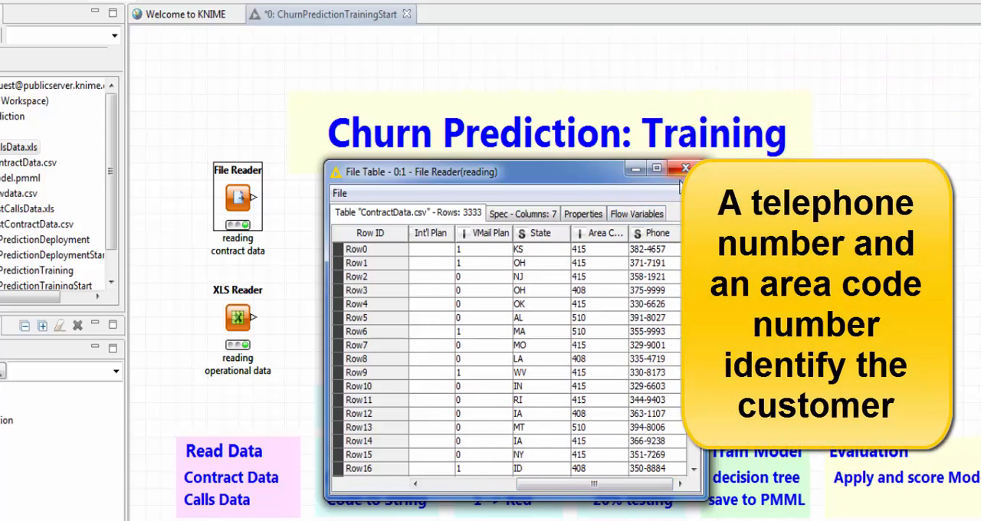
left_click(443, 472)
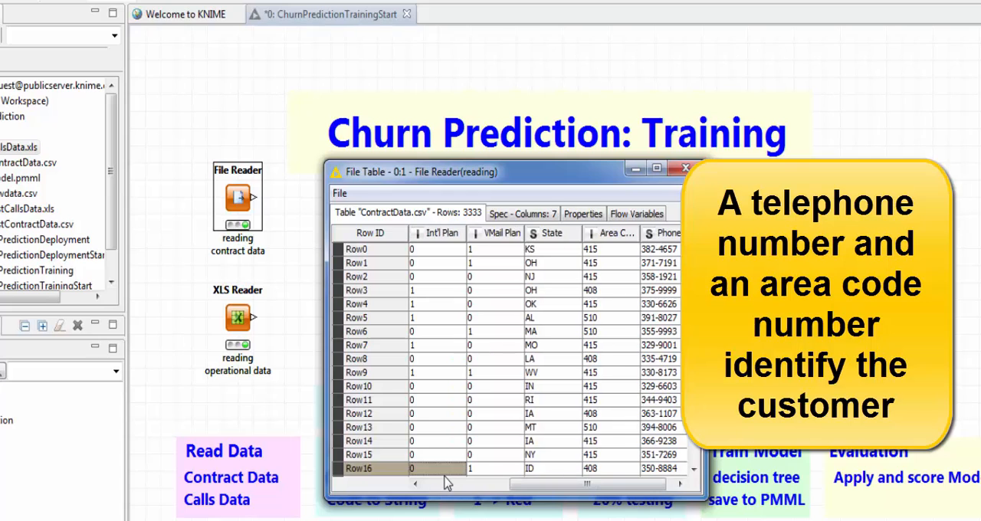
left_click(437, 484)
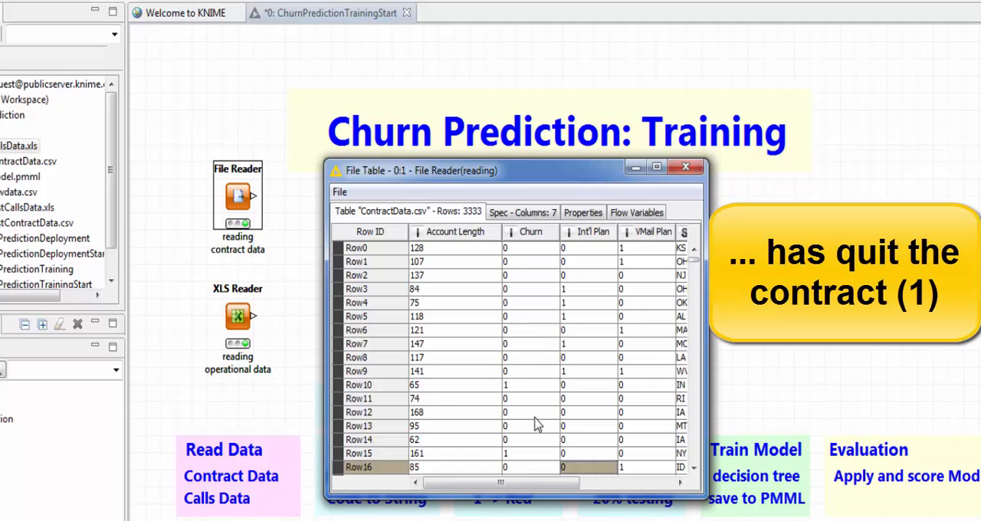
left_click(686, 168)
- Examine the XLS Reader's output table from VMail Message through Phone, widening the first column, and close it
right_click(245, 326)
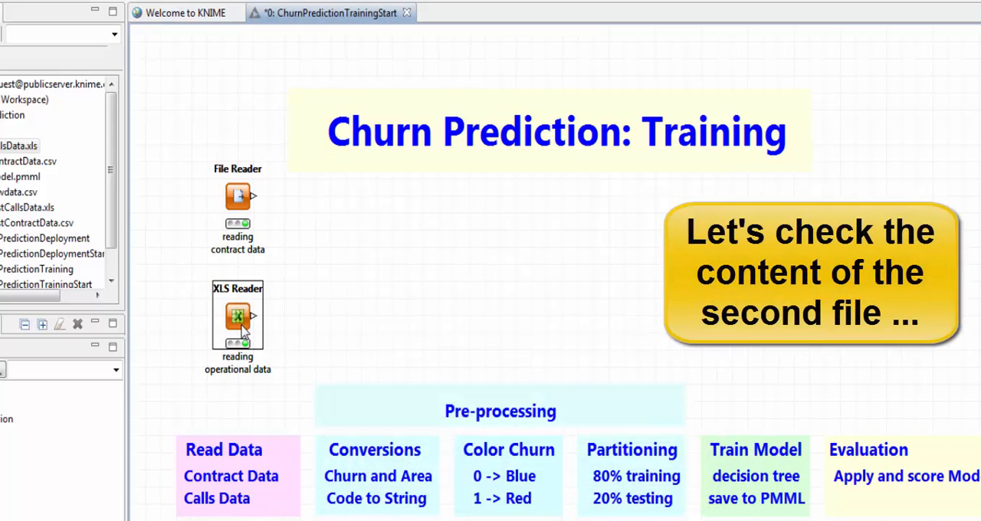
left_click(306, 519)
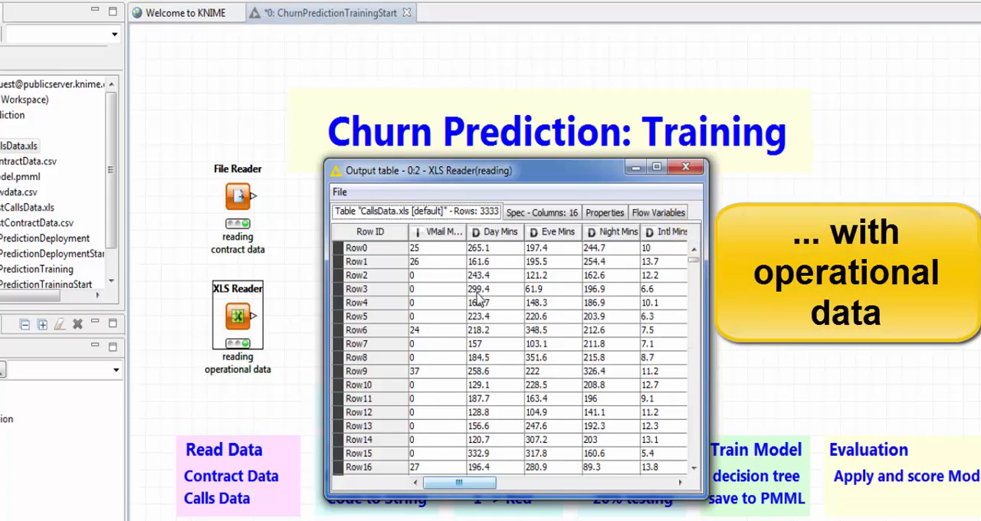
left_click_drag(468, 232, 498, 232)
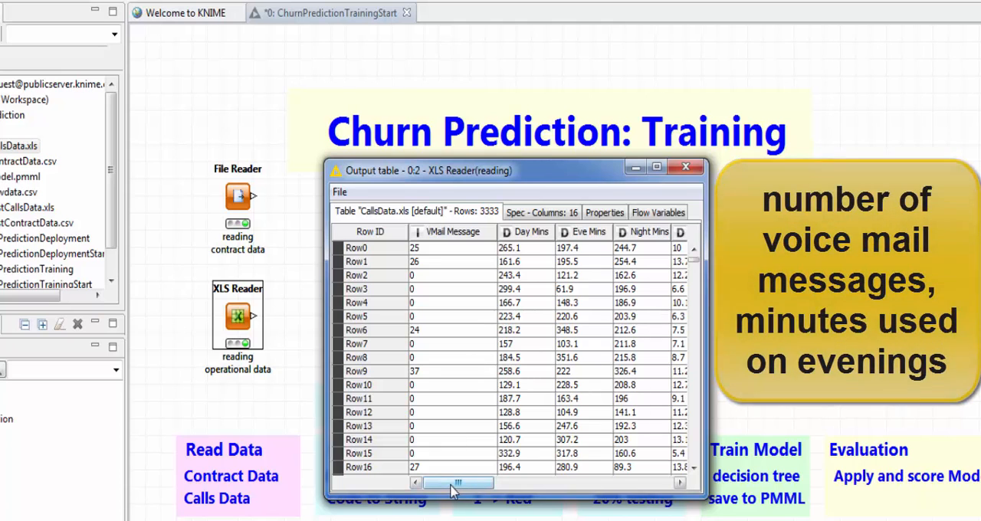
left_click_drag(452, 483, 477, 482)
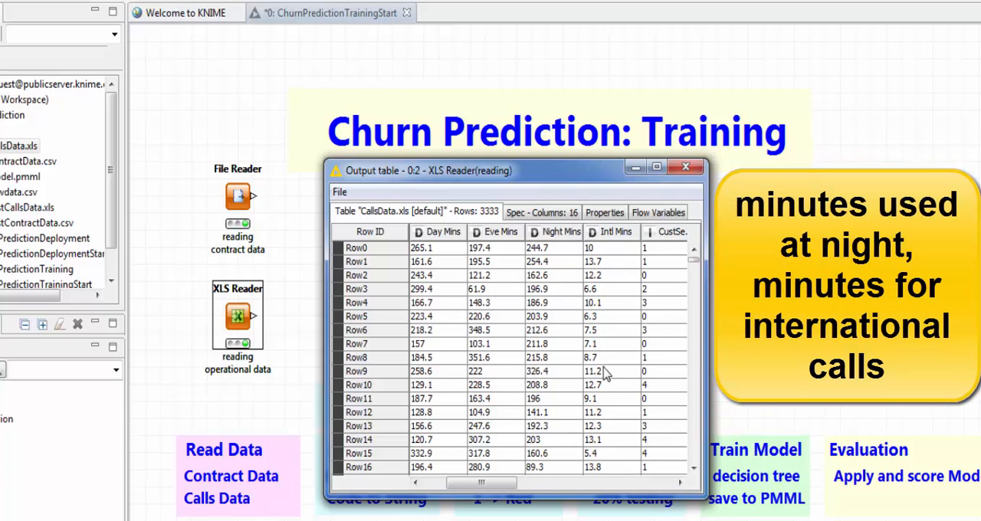
left_click(574, 484)
left_click(610, 483)
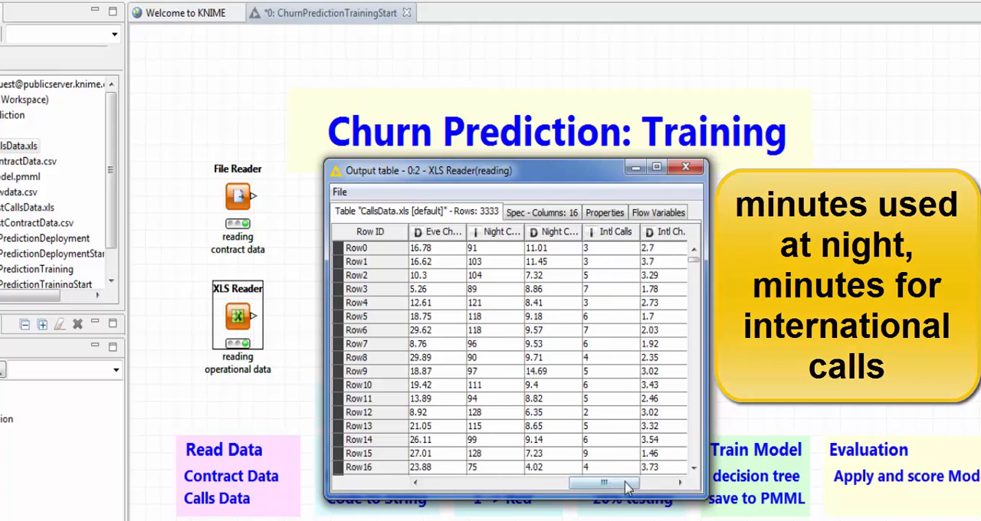
left_click_drag(627, 483, 664, 481)
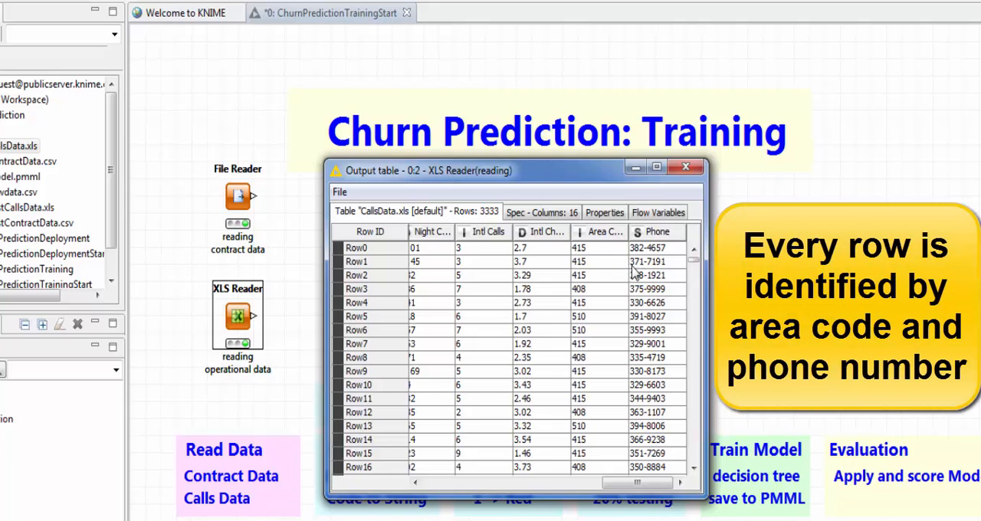
left_click(686, 167)
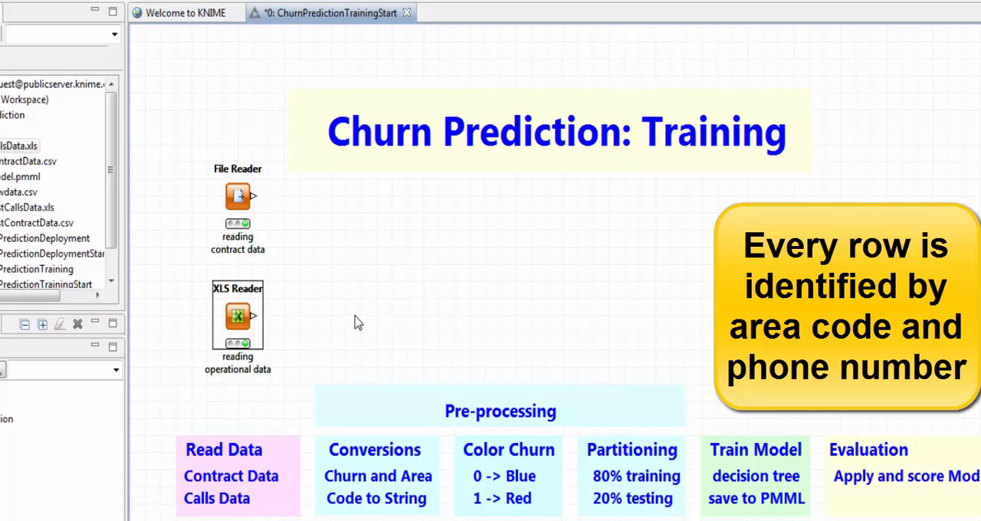
left_click(356, 323)
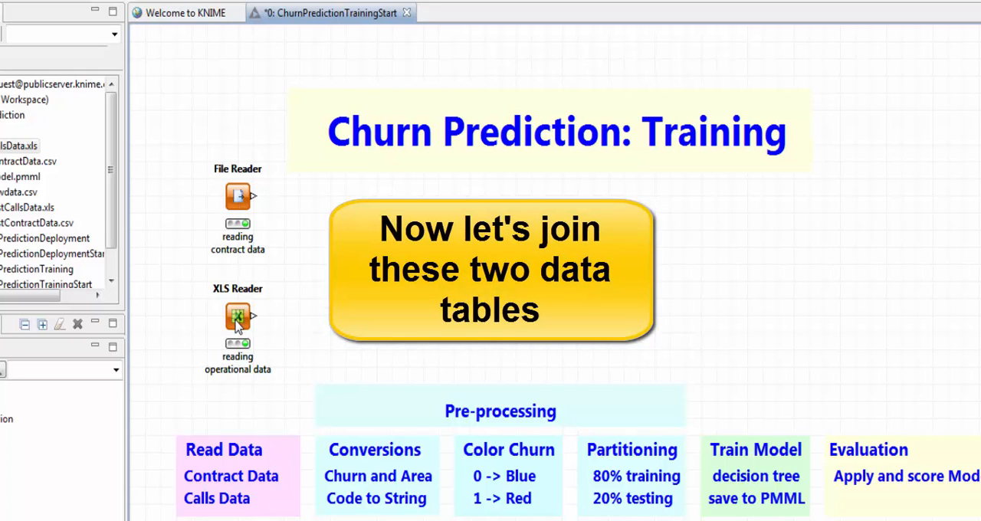
- Add a Joiner node and connect the File Reader to its upper input and the XLS Reader to its lower input
left_click(50, 369)
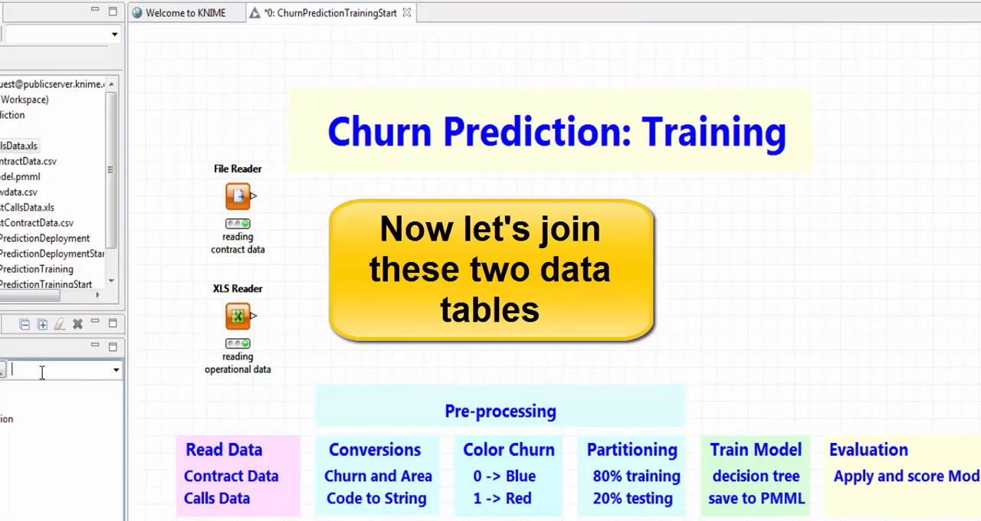
type("j")
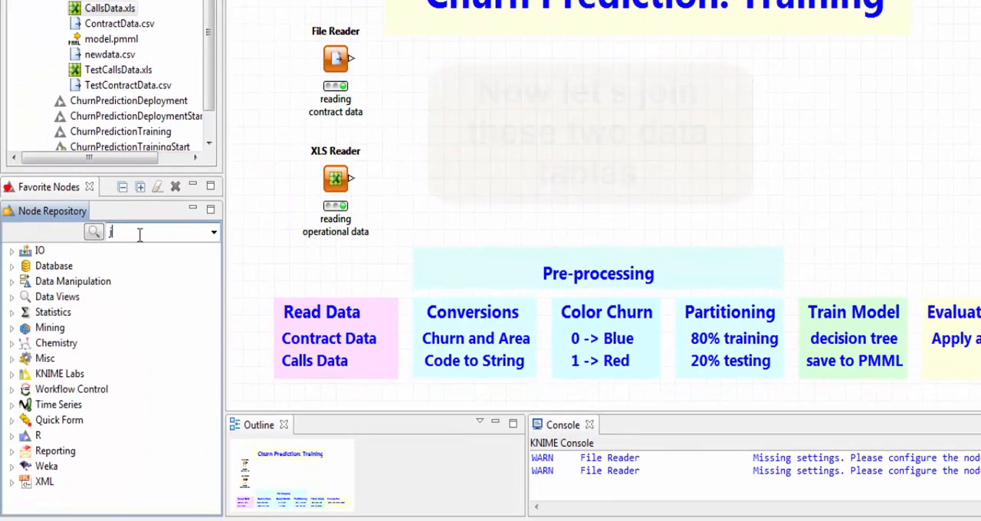
type("oiner")
left_click_drag(93, 343, 413, 117)
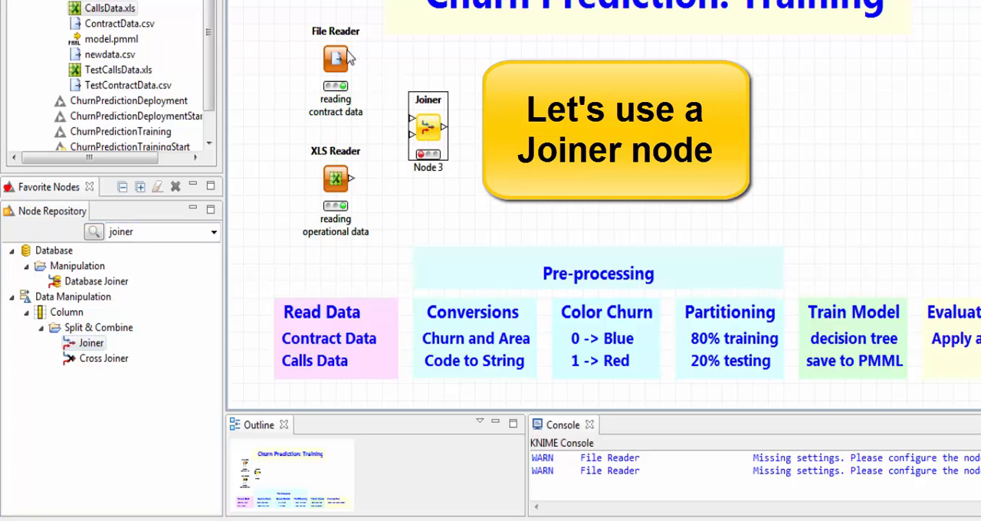
left_click_drag(351, 58, 426, 133)
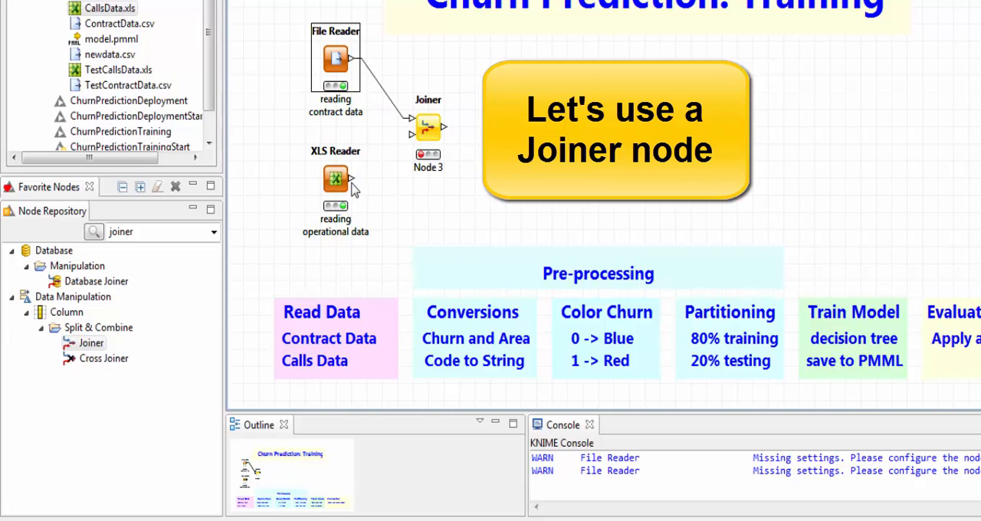
left_click_drag(351, 180, 412, 138)
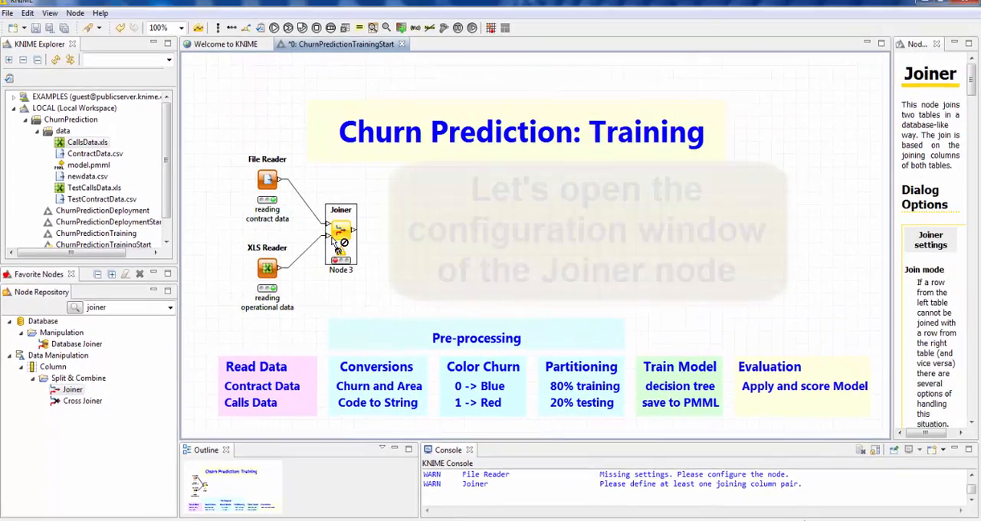
- Configure the Joiner with a first joining pair matching Area Code in both tables
double_click(334, 239)
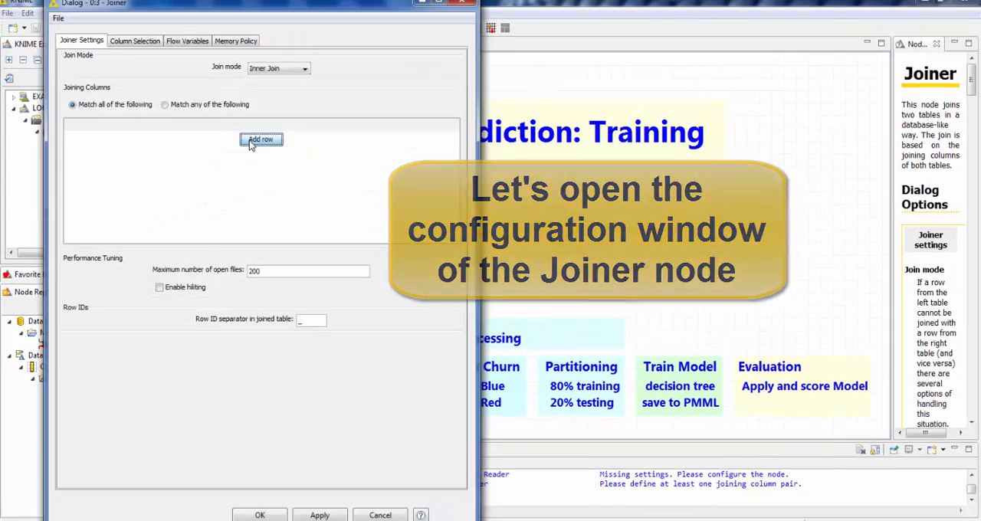
left_click(251, 140)
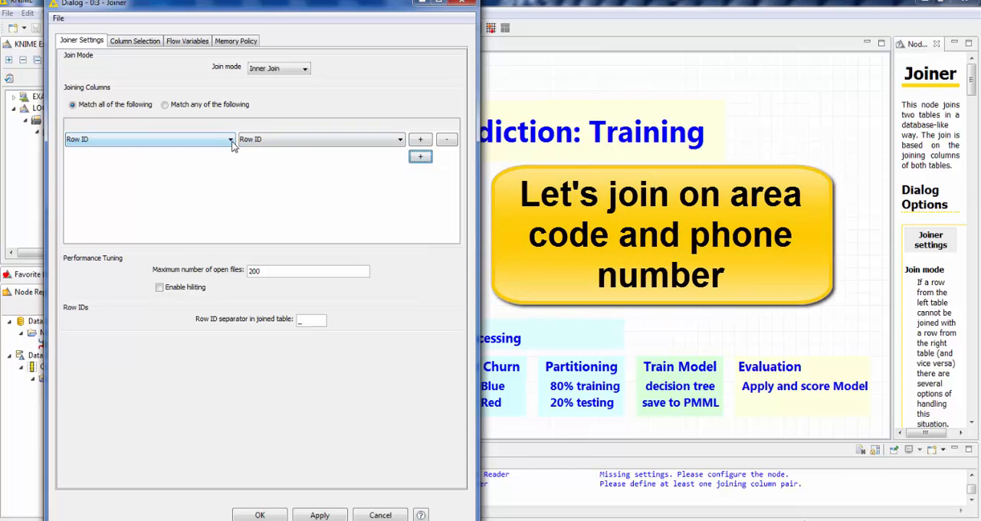
left_click(230, 140)
left_click(221, 212)
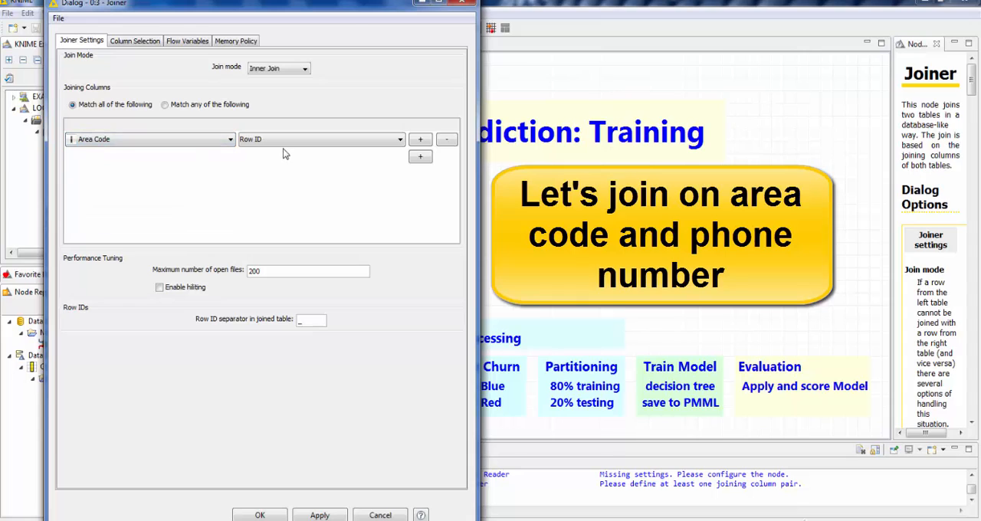
left_click(285, 141)
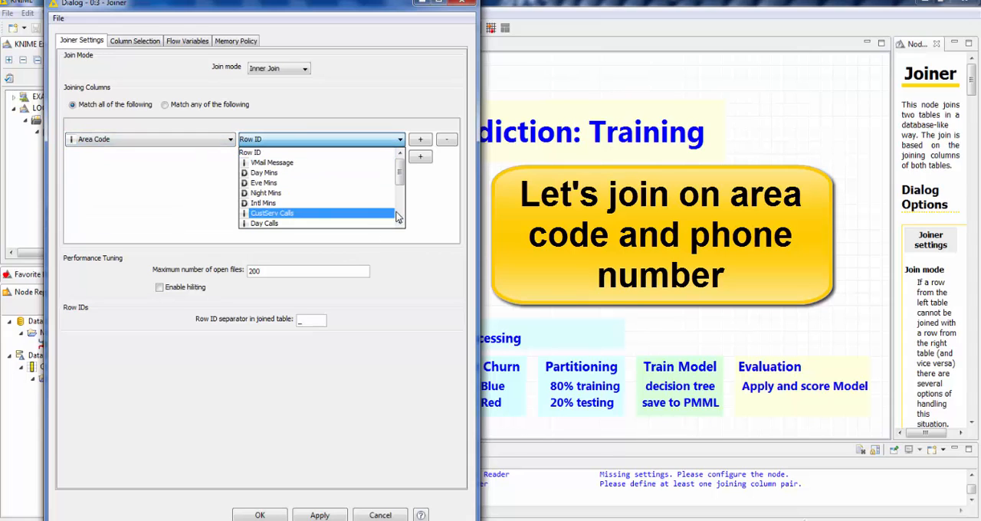
scroll(397, 217, "down", 4)
left_click(357, 213)
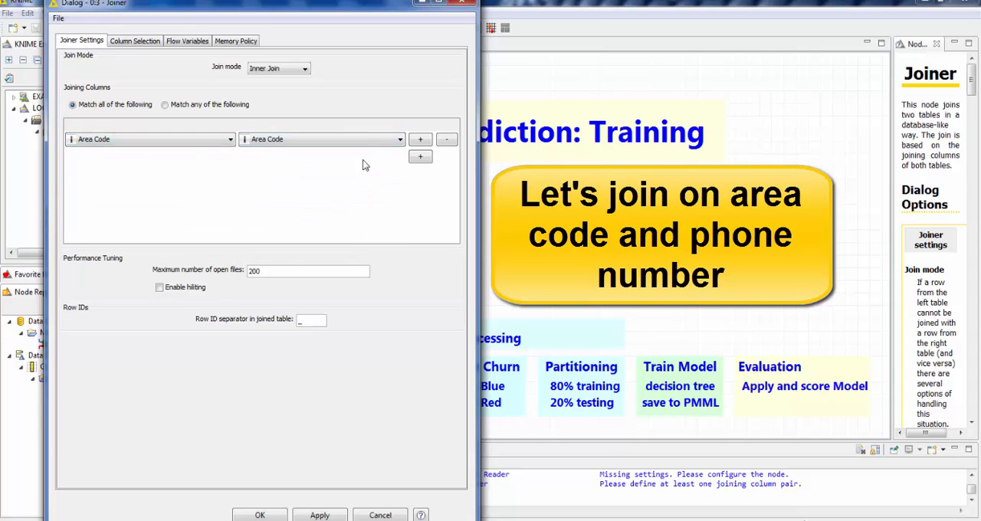
- Add a second joining pair to the Joiner that matches Phone in both tables
left_click(419, 157)
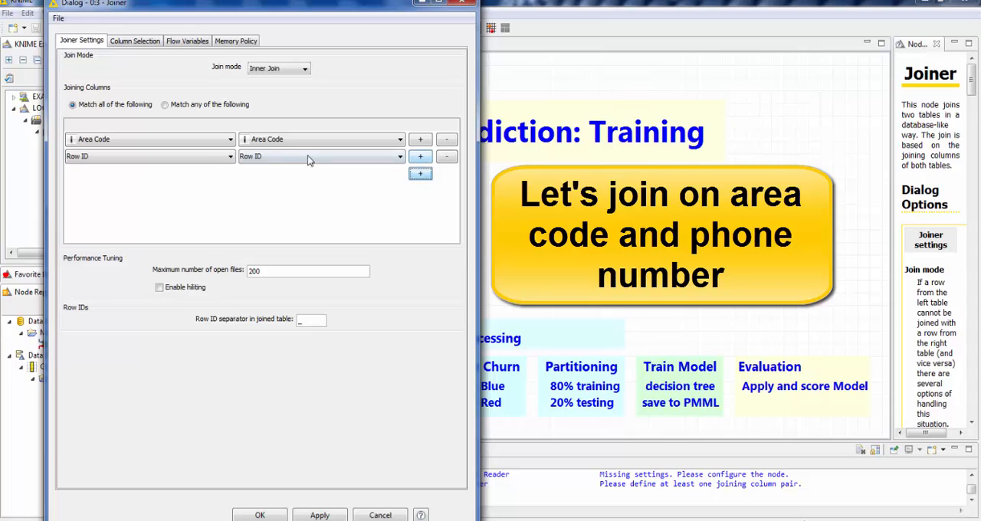
left_click(232, 157)
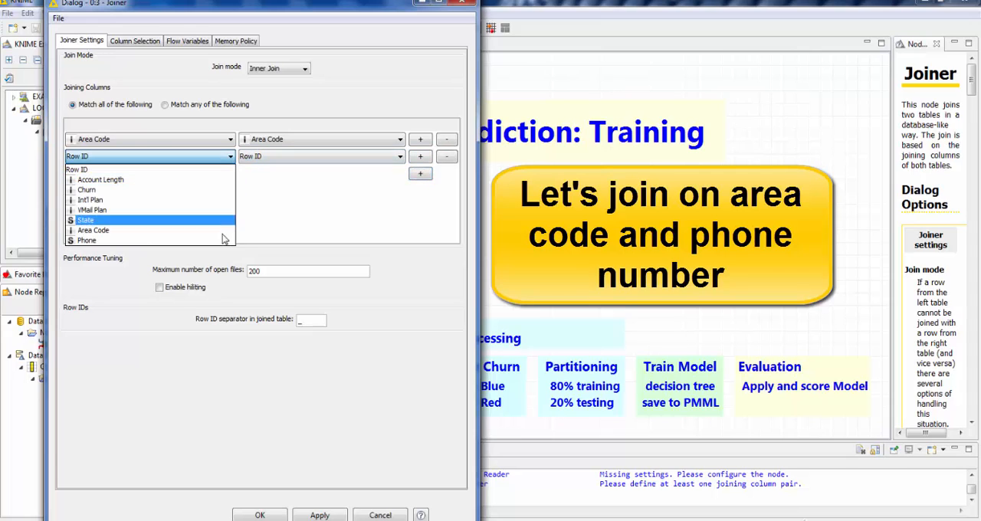
left_click(219, 241)
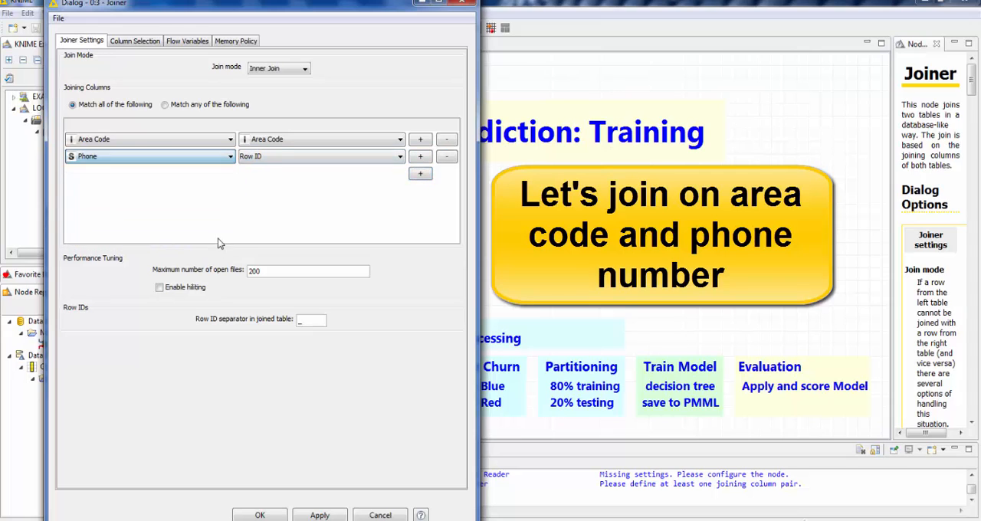
left_click(290, 157)
scroll(398, 232, "down", 5)
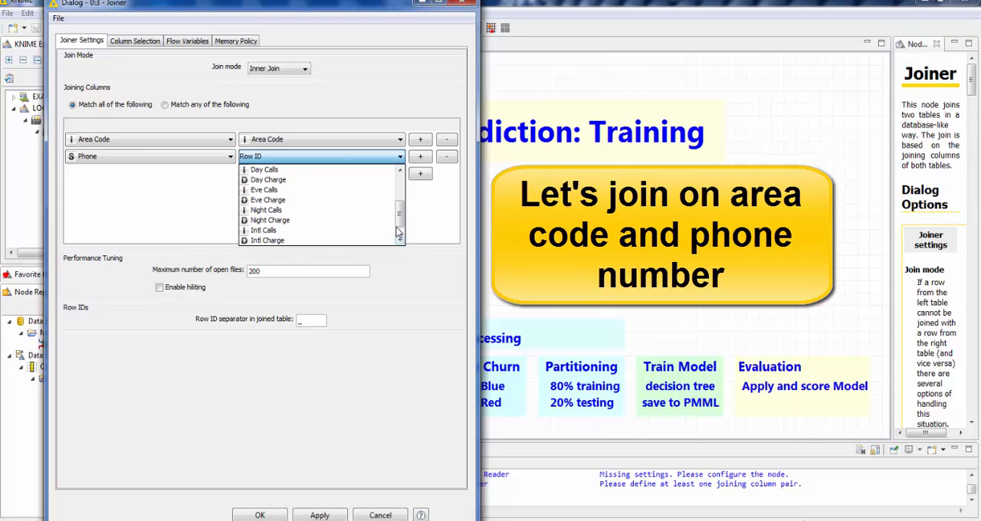
left_click(370, 241)
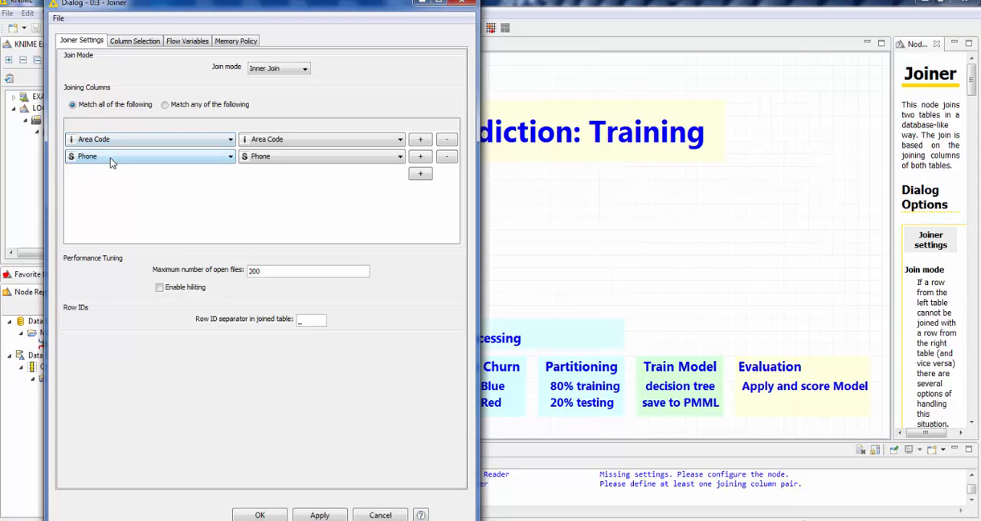
- Review the Joiner's column selection, keep all columns of both tables included, and execute the node
left_click(129, 49)
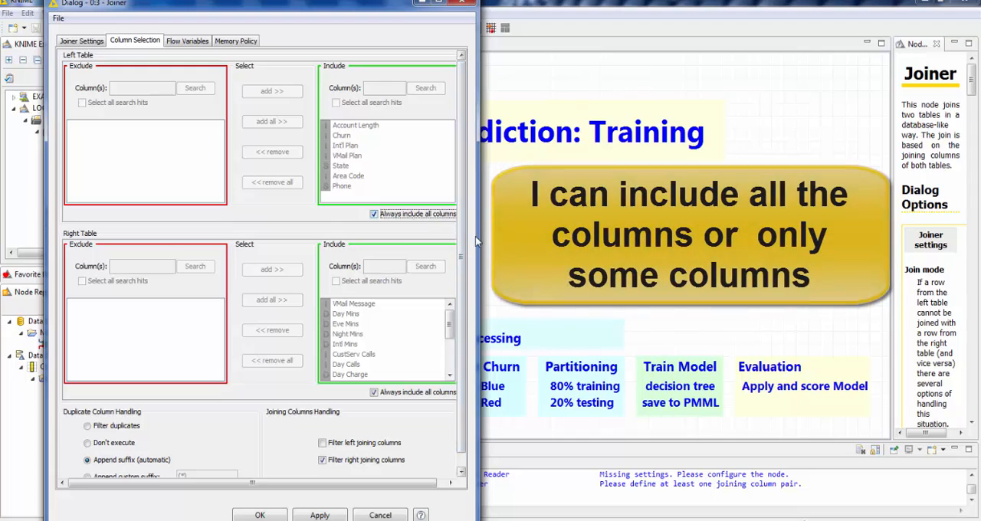
left_click_drag(476, 241, 526, 241)
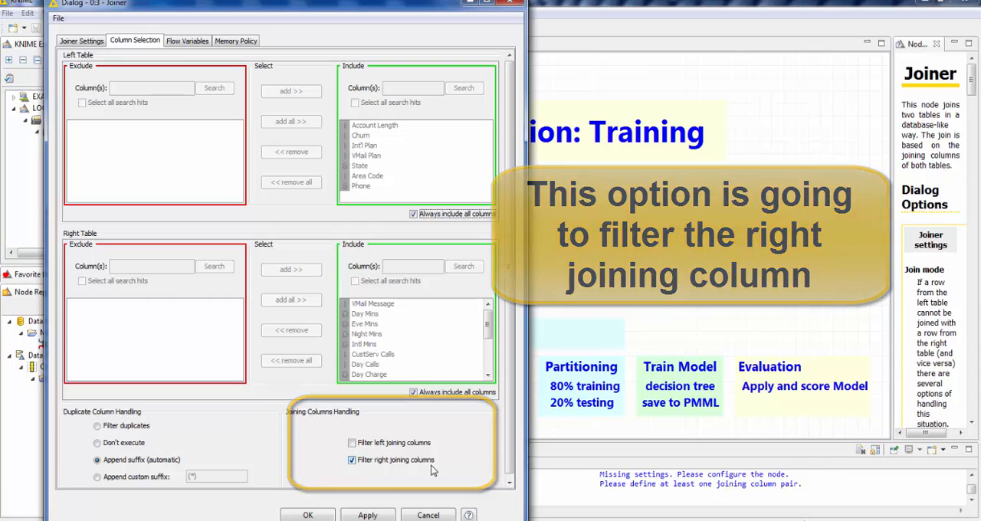
left_click(326, 518)
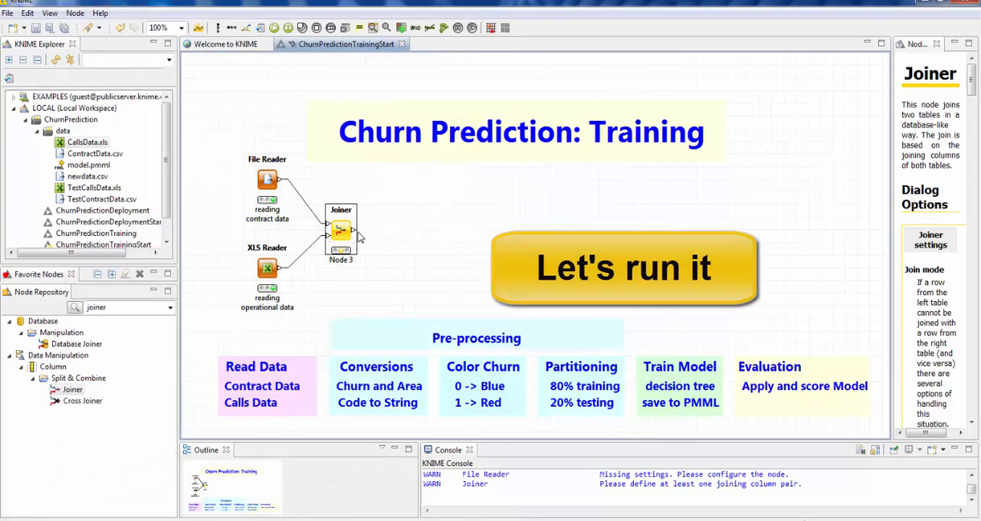
right_click(341, 232)
left_click(372, 252)
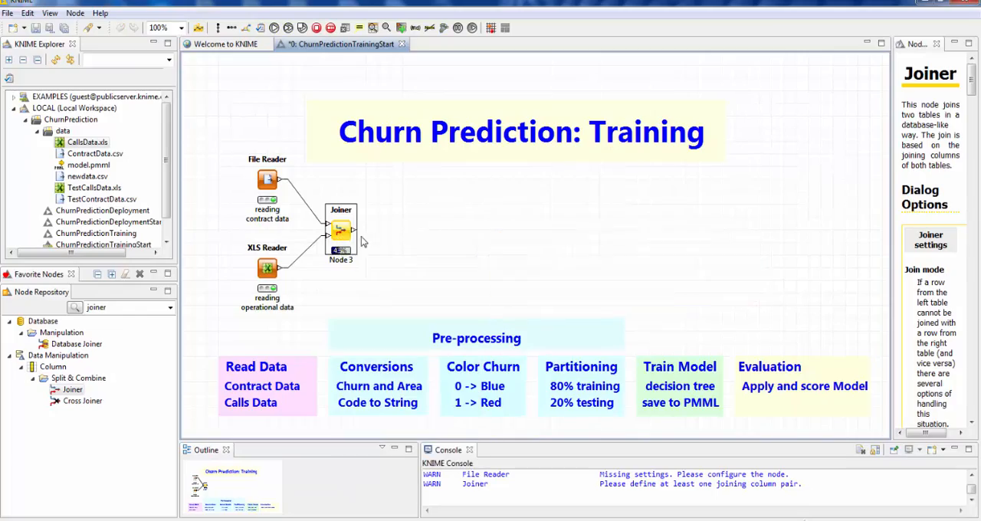
- Examine the Joiner's joined table from the contract columns through the calls columns, widening Account Length and Day Charge, and close it
right_click(341, 233)
left_click(361, 473)
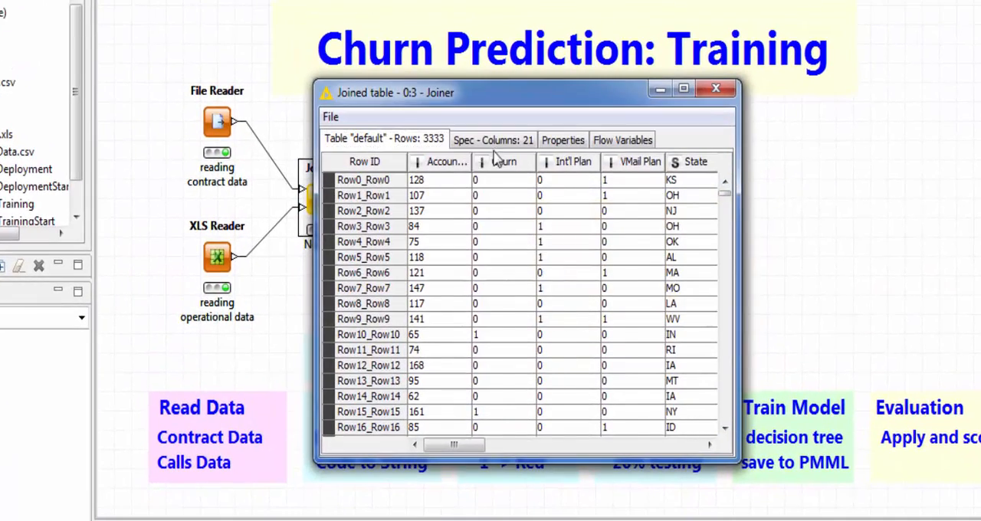
left_click_drag(405, 180, 490, 180)
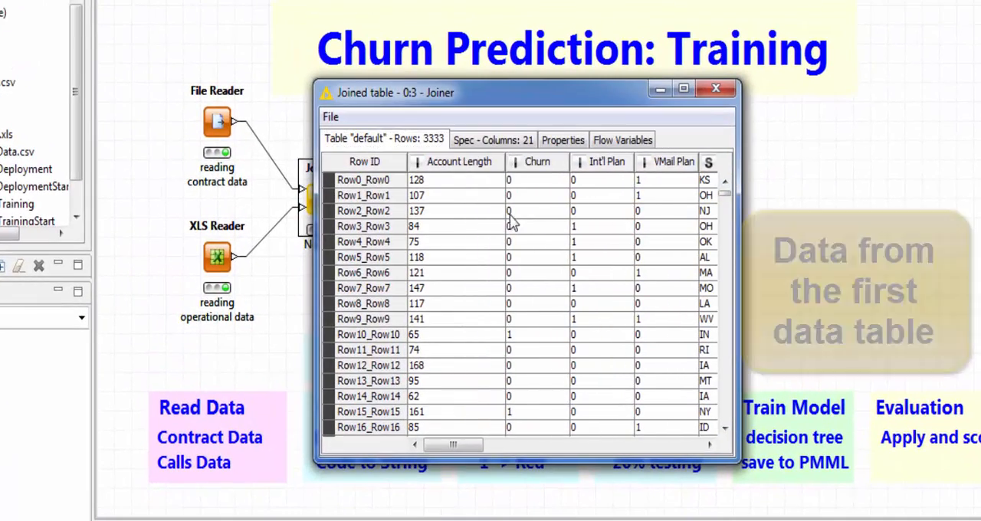
left_click(420, 184)
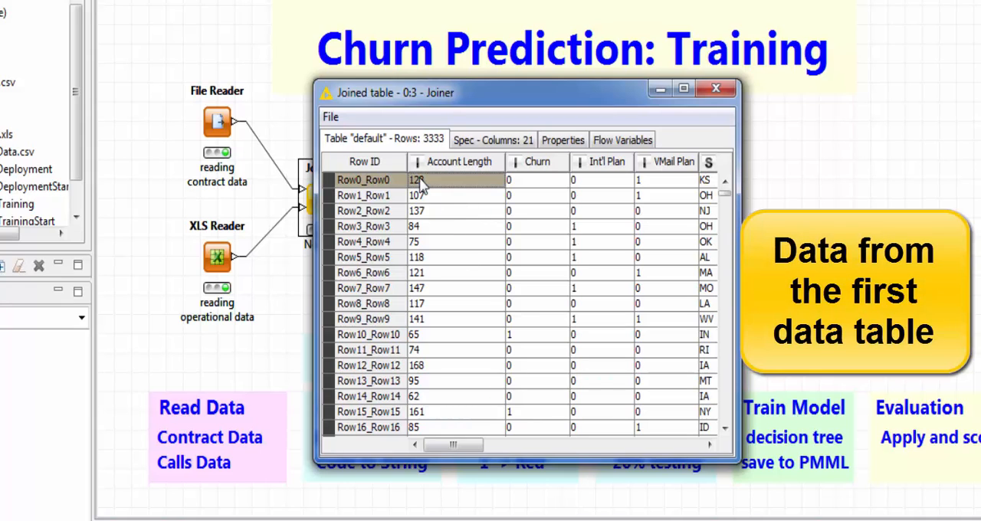
left_click_drag(452, 448, 627, 444)
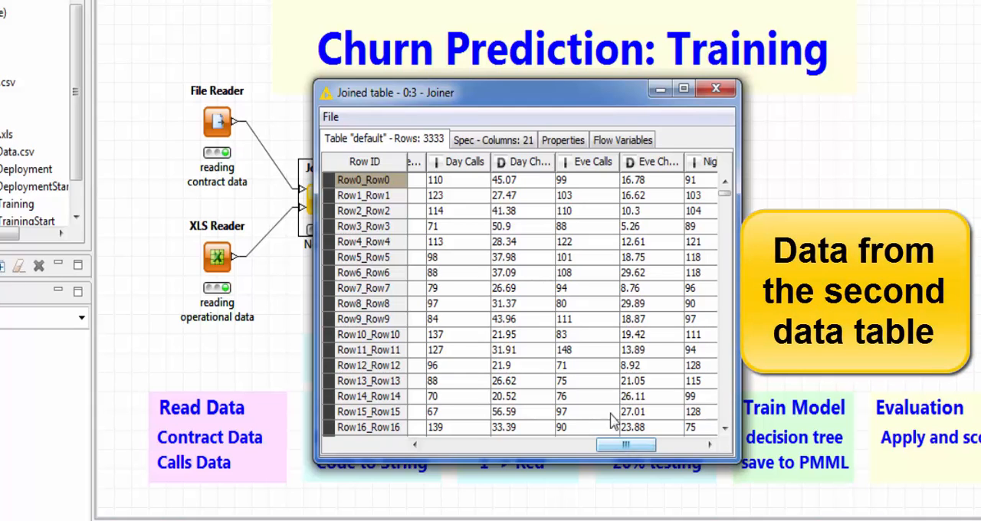
left_click_drag(560, 162, 594, 172)
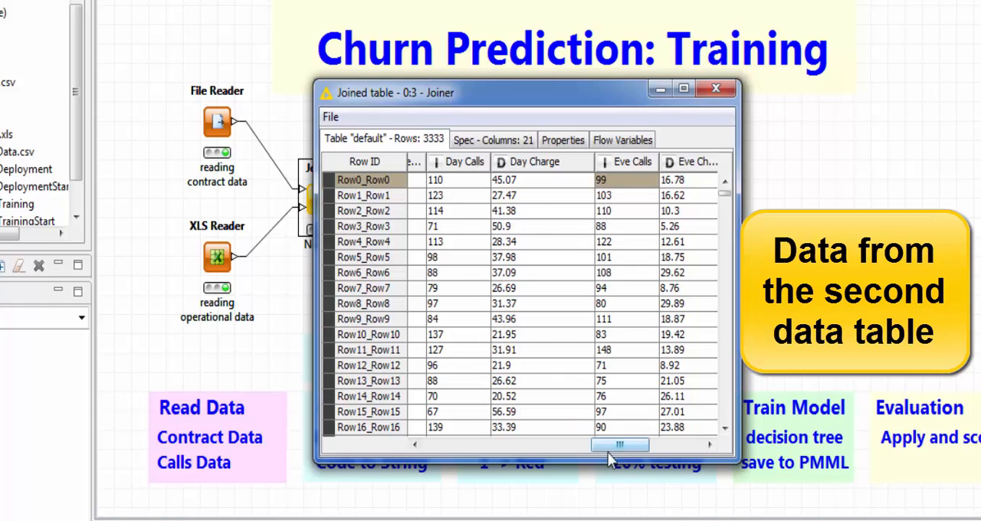
left_click_drag(619, 444, 672, 444)
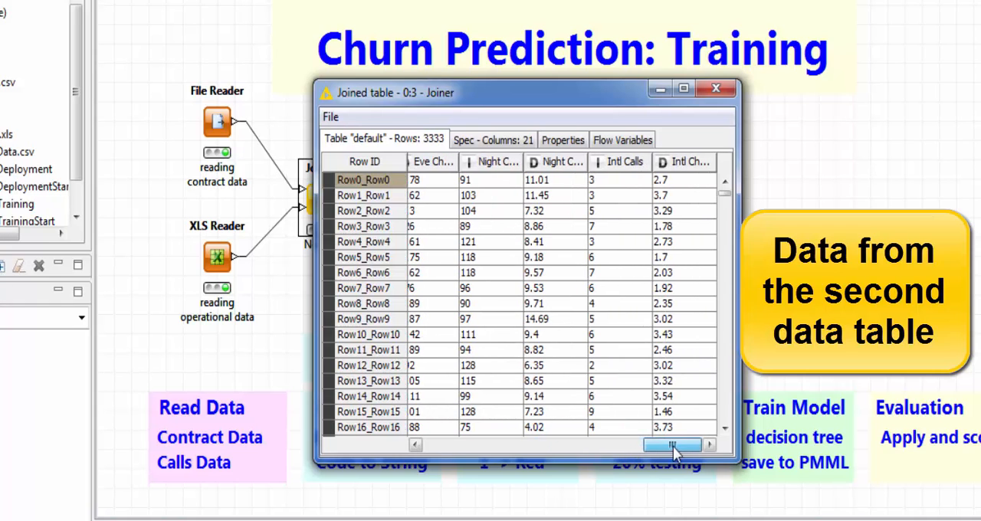
left_click(714, 89)
- Reopen the Joiner's joined table to check the column types, including Churn, and close it
right_click(320, 204)
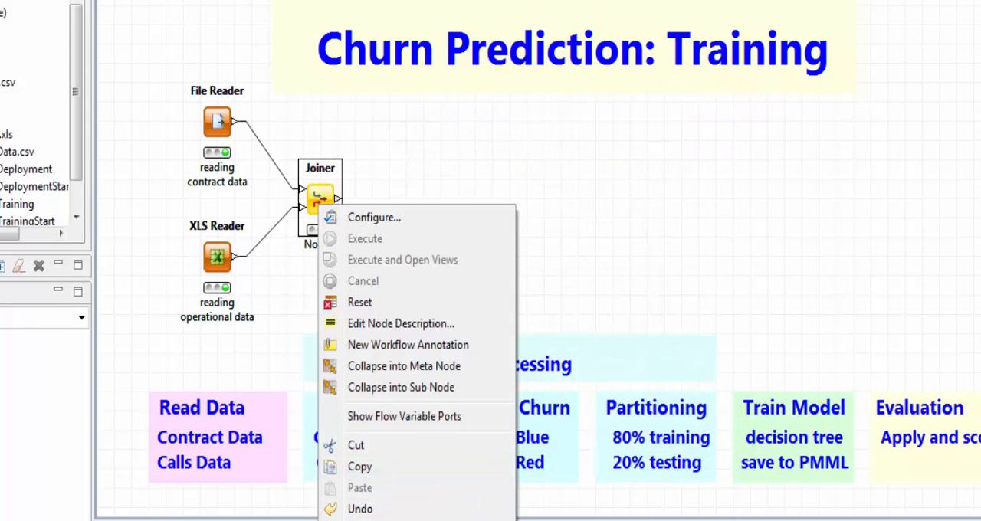
left_click(501, 520)
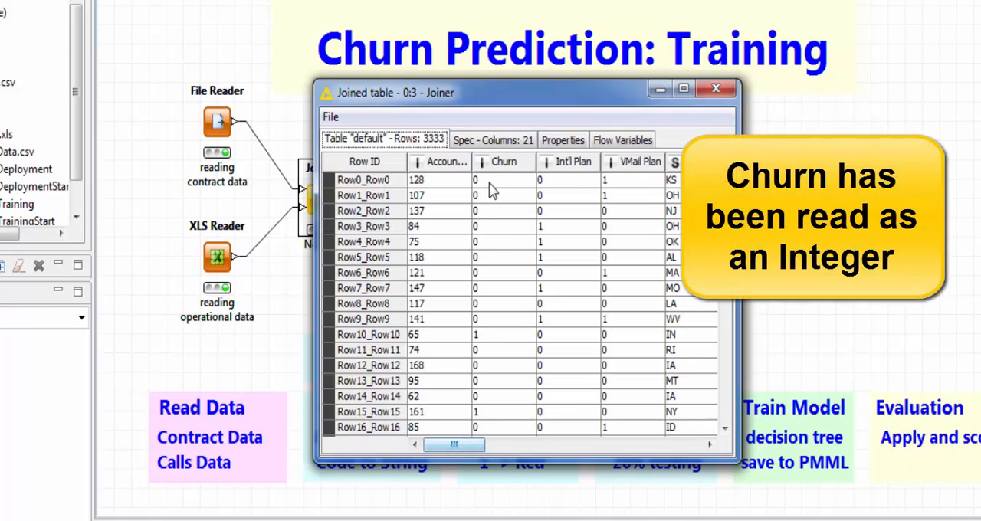
left_click(717, 90)
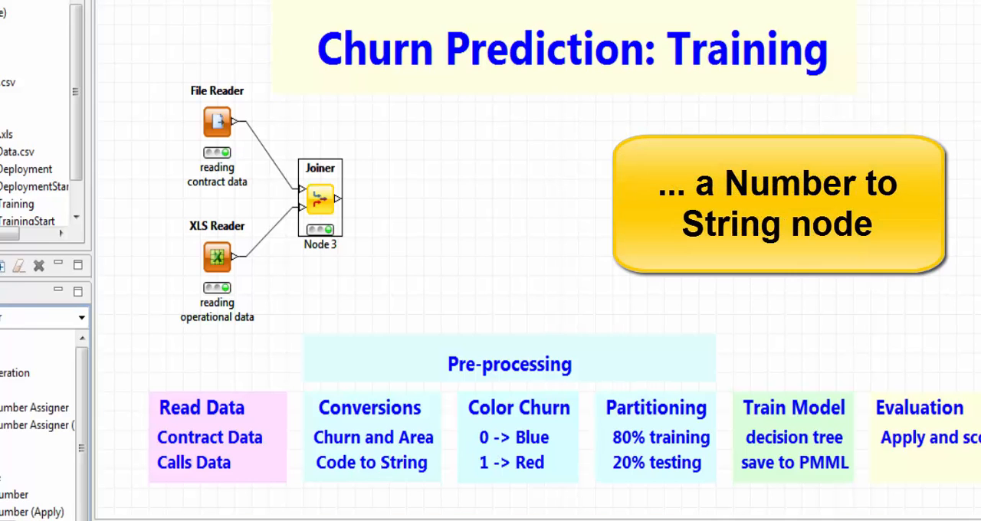
- Add a Number To String node connected to the Joiner's output and configure it to convert only the Churn column
left_click_drag(15, 494, 439, 194)
left_click_drag(340, 204, 389, 201)
double_click(419, 228)
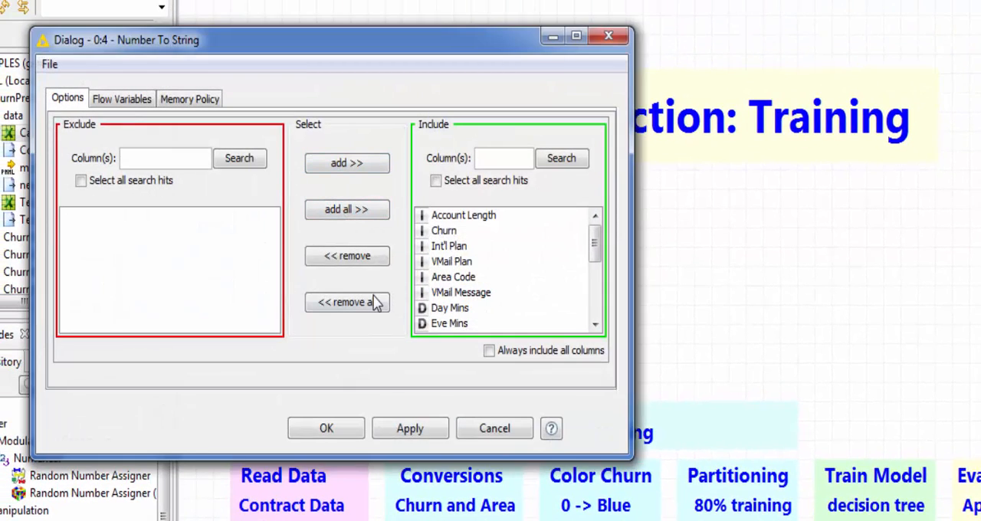
left_click(371, 306)
double_click(115, 232)
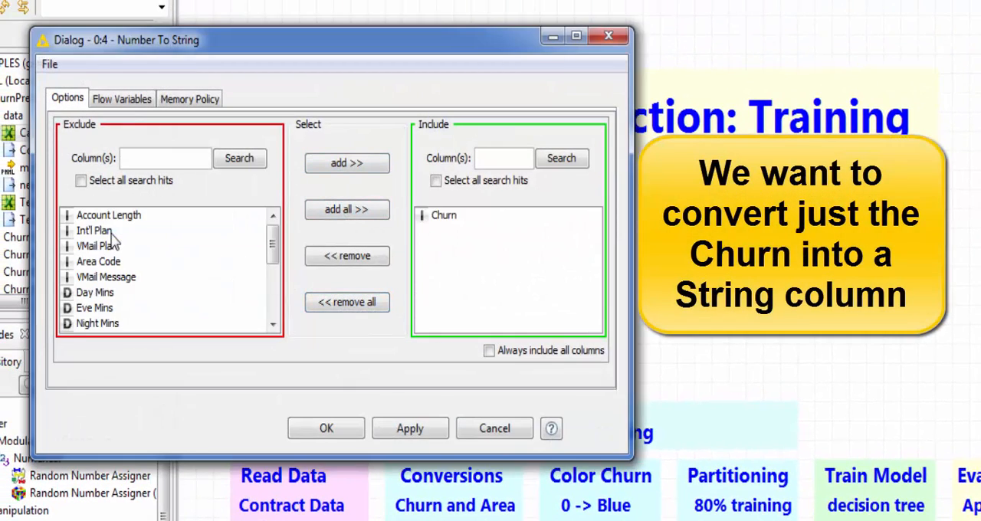
left_click(326, 428)
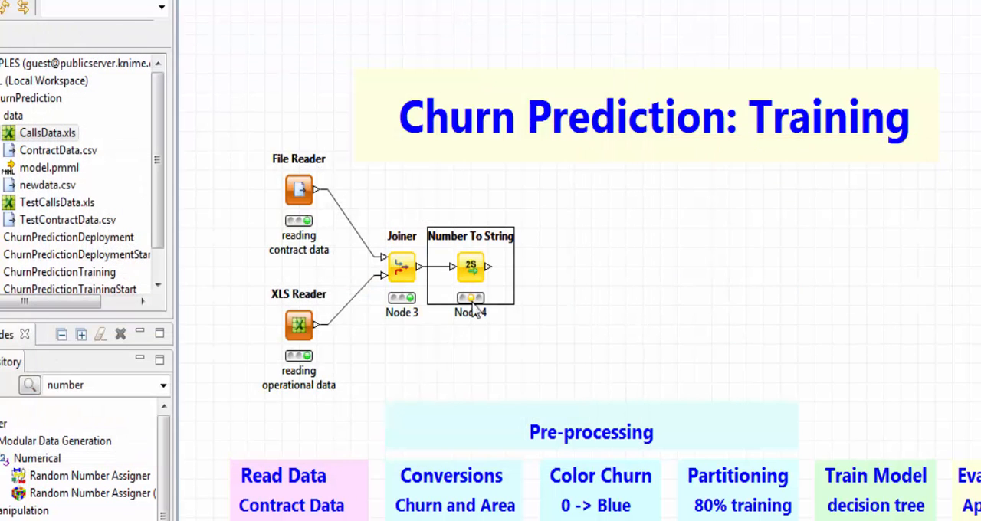
- Execute the Number To String node, check the Churn column's type in its transformed output table, and close the table
right_click(472, 272)
left_click(515, 300)
right_click(472, 268)
left_click(536, 518)
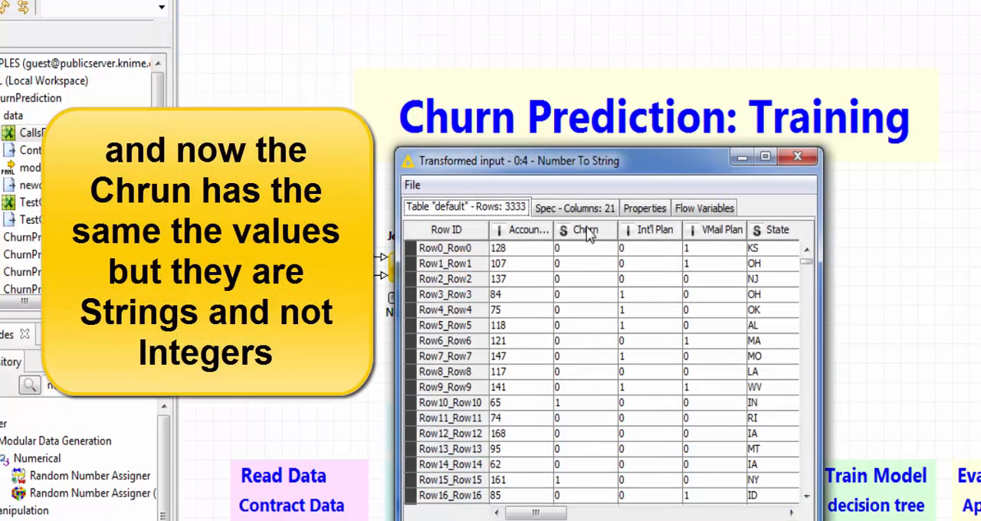
left_click(797, 159)
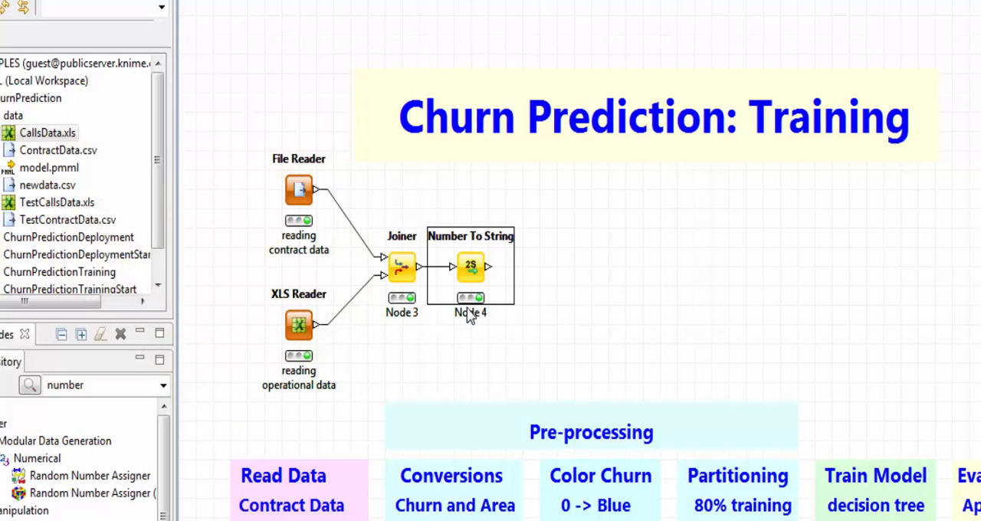
- Label the Number To String node "converting chrun from int to String" over three lines
double_click(469, 312)
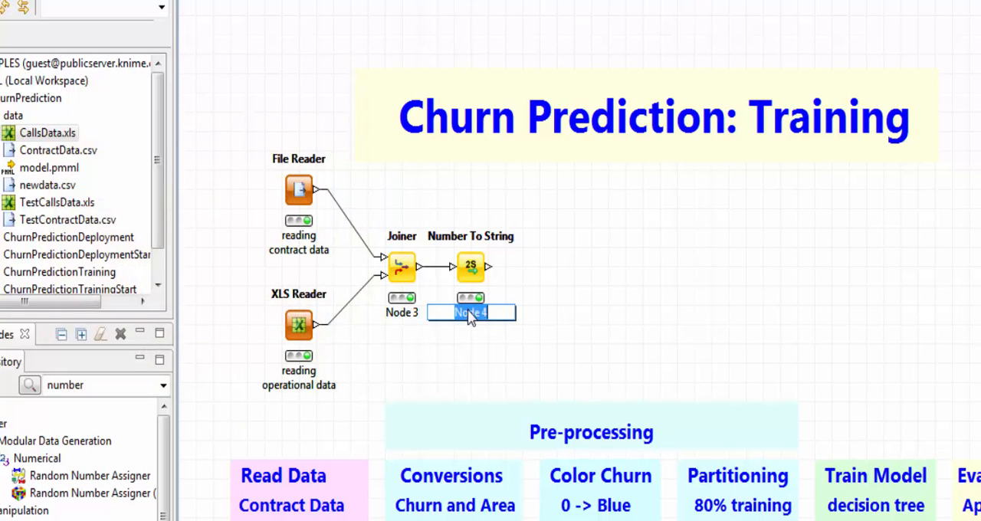
type("converting")
key("Return")
type("chrun from")
key("Return")
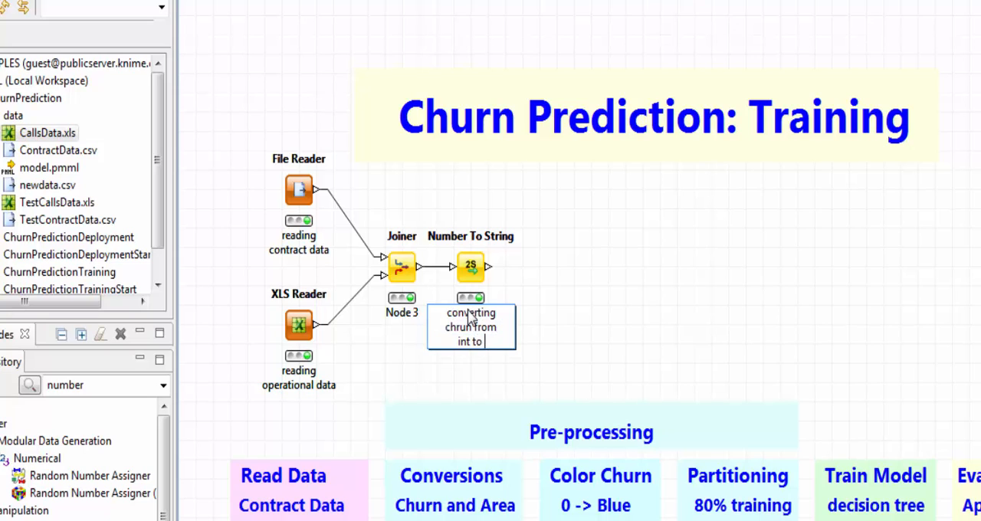
type("int to String")
left_click(707, 297)
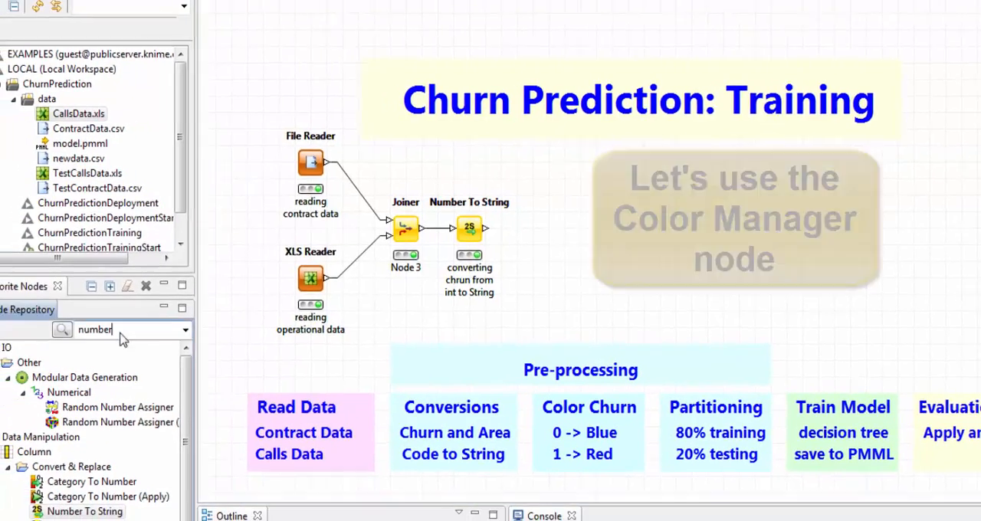
- Add a Color Manager node from the Data Views Property category and connect it to the Number To String output
left_click_drag(82, 343, 28, 342)
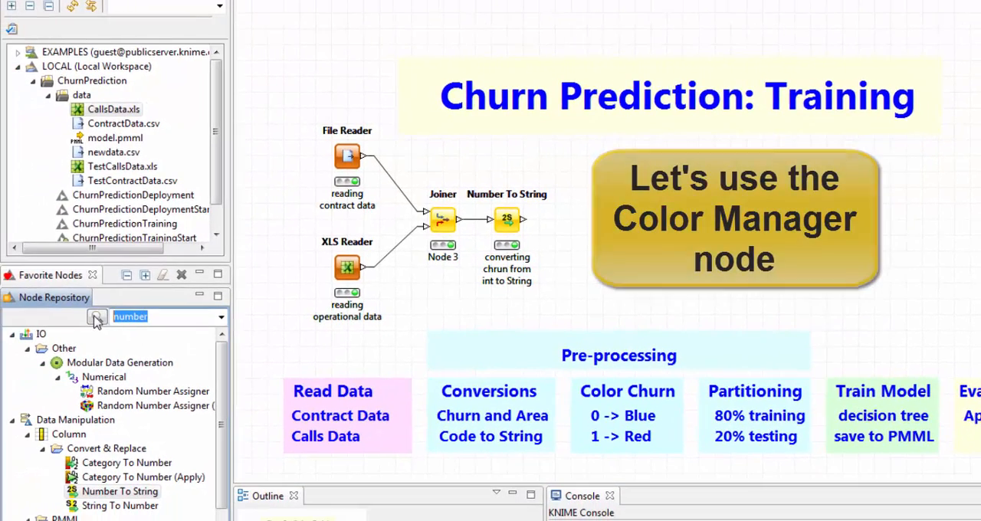
key("BackSpace")
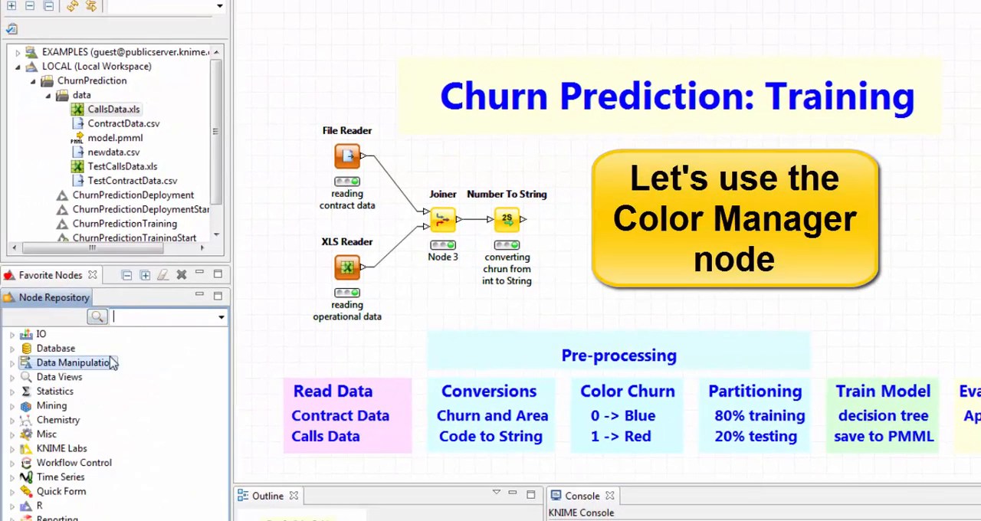
left_click(13, 377)
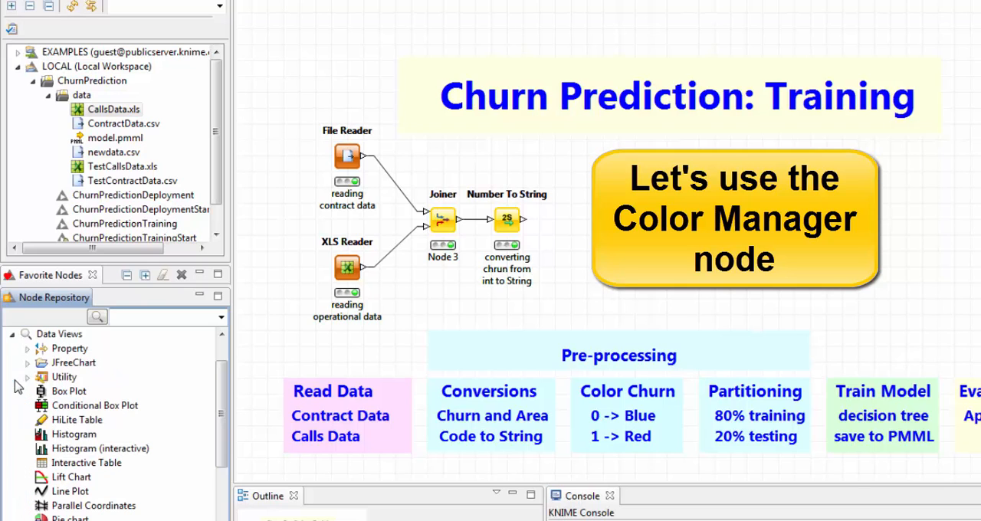
left_click(31, 349)
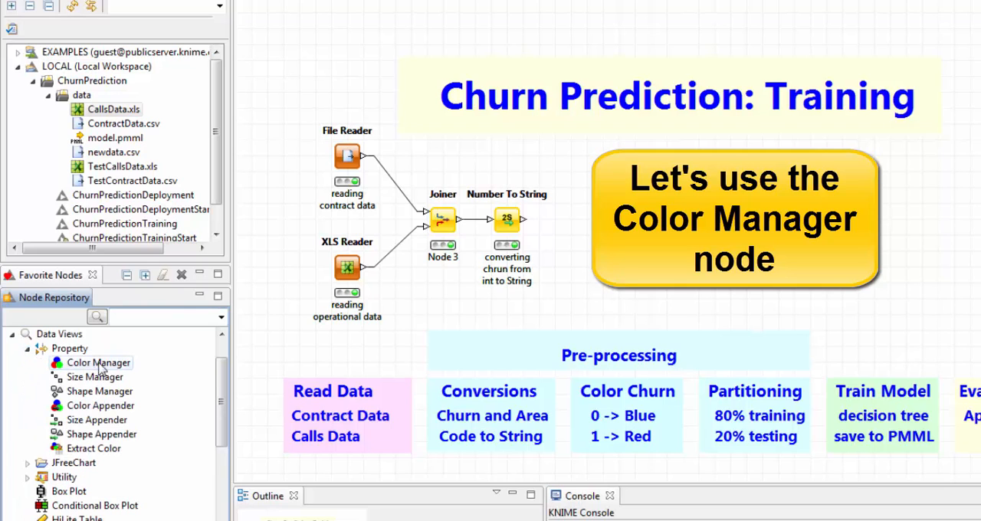
left_click_drag(100, 368, 598, 224)
left_click_drag(523, 219, 602, 223)
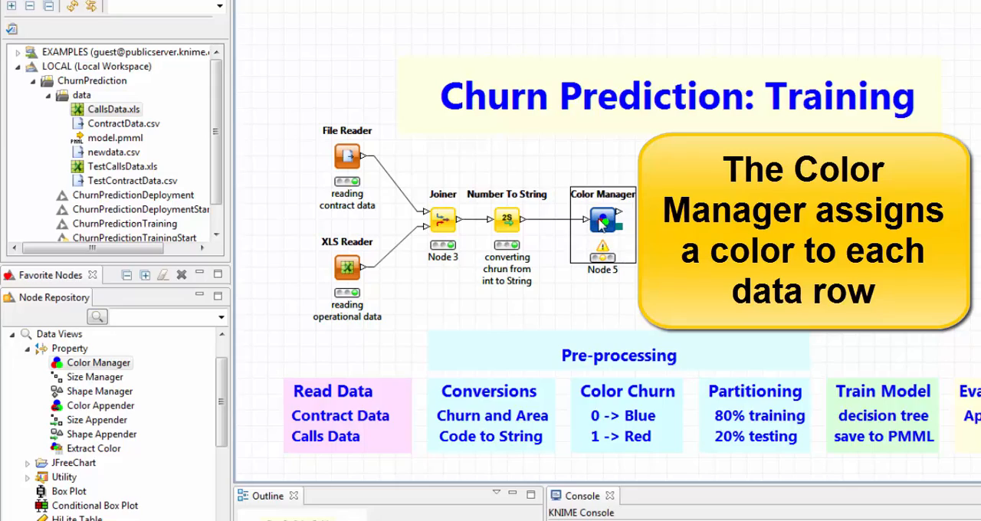
- Open the Color Manager's configuration and choose Churn as the column to color by
double_click(602, 222)
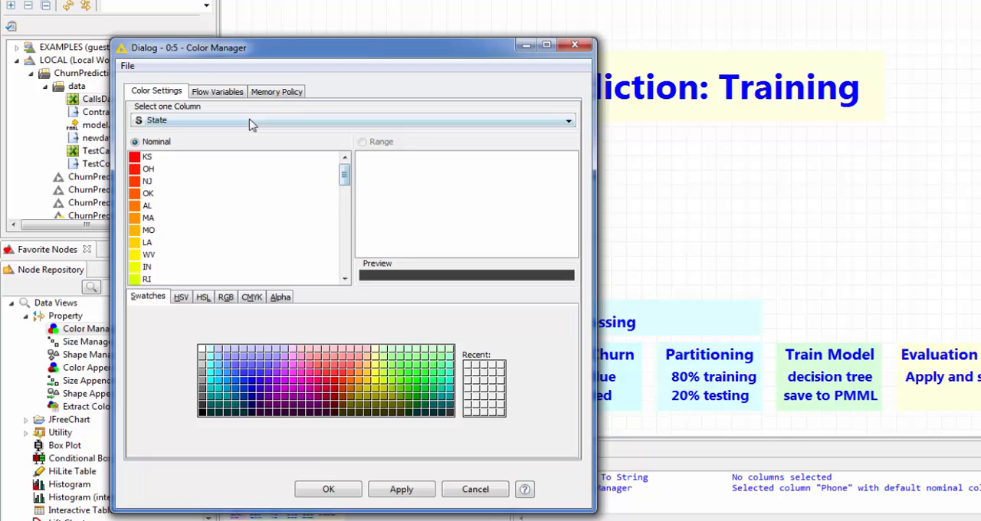
left_click(257, 128)
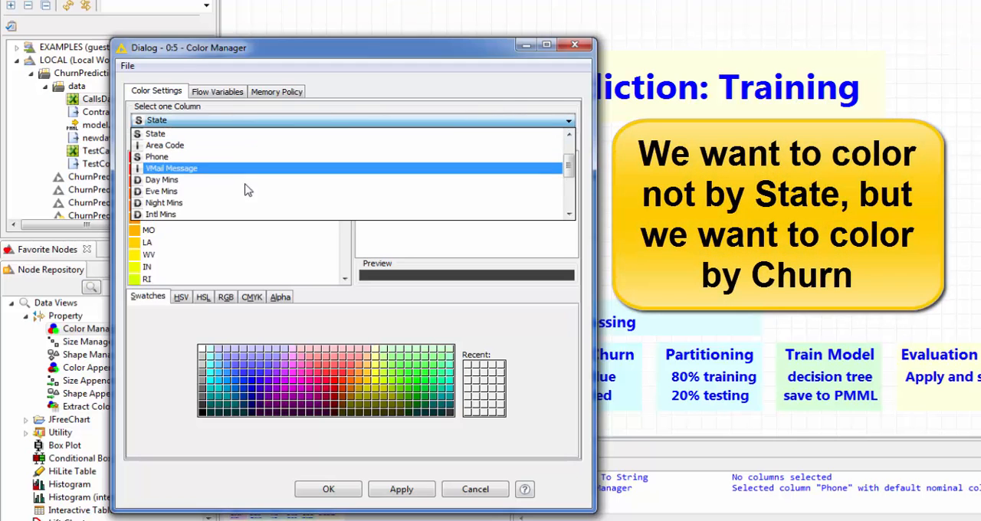
scroll(571, 149, "up", 1)
scroll(570, 150, "up", 1)
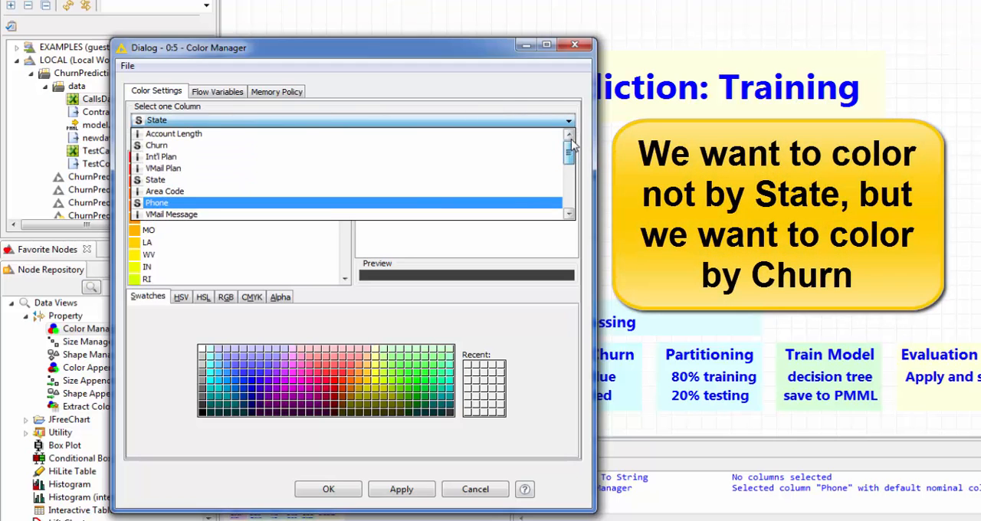
left_click(405, 158)
left_click(565, 121)
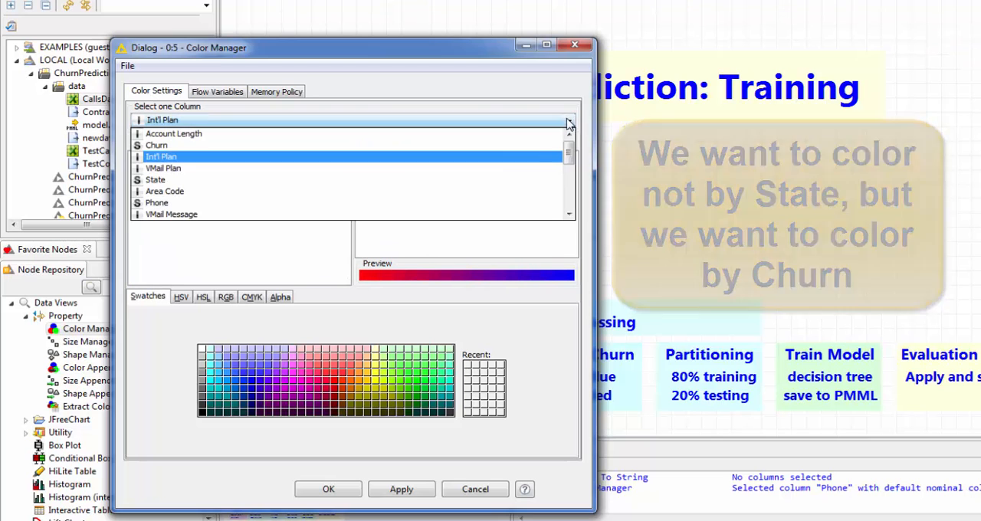
left_click(490, 144)
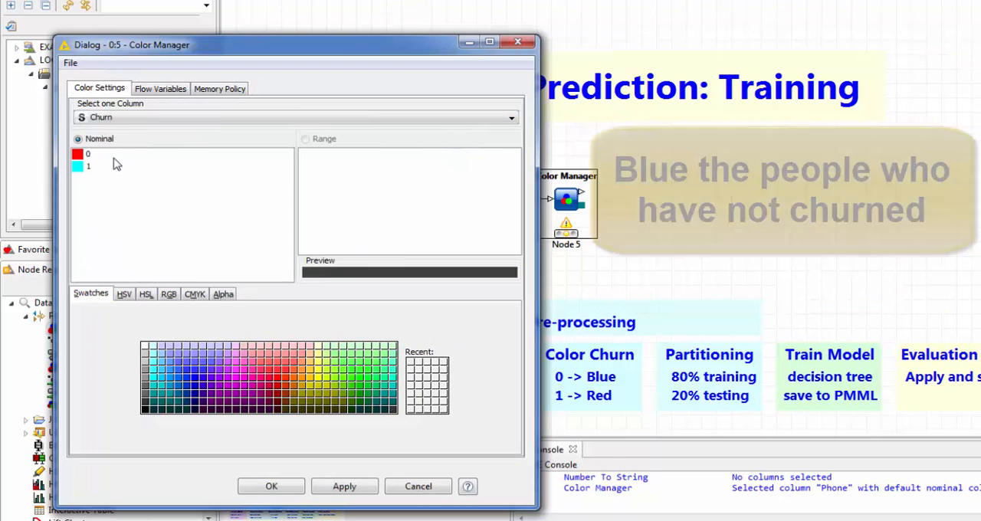
- Assign blue to Churn value 0 and red to value 1, and accept the color settings
left_click(107, 155)
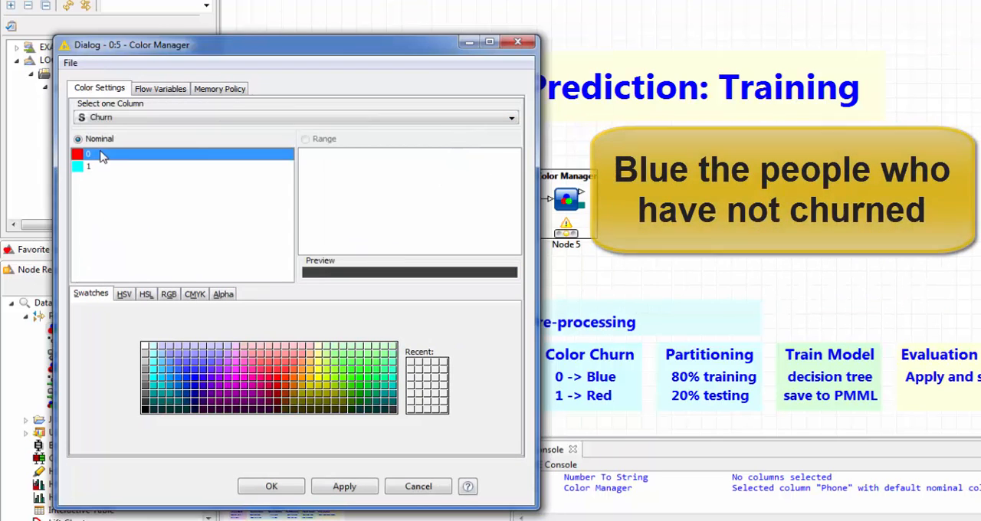
left_click(195, 386)
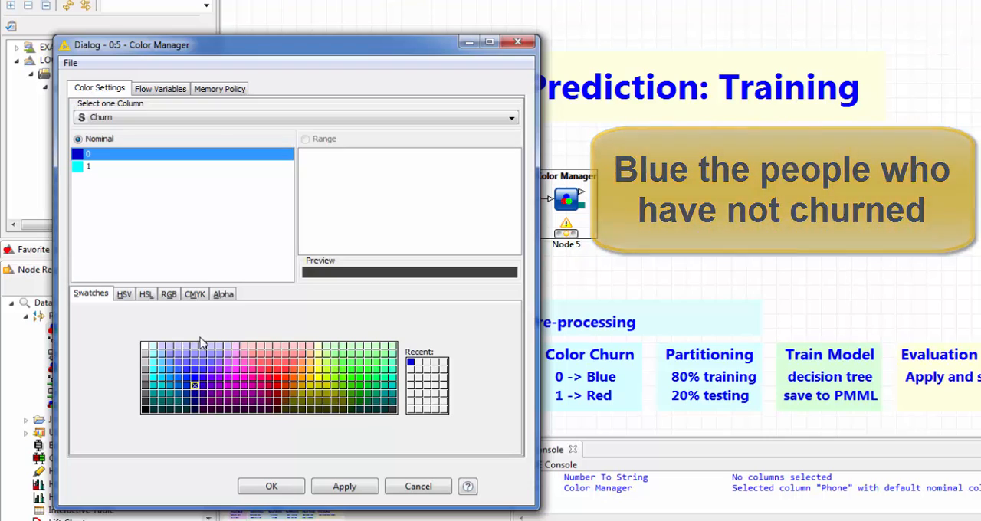
left_click(128, 168)
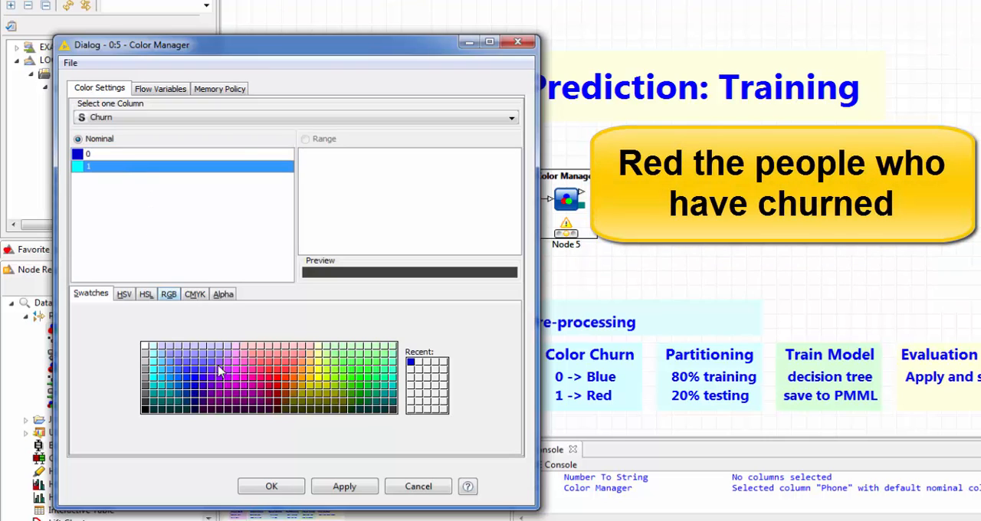
left_click(276, 389)
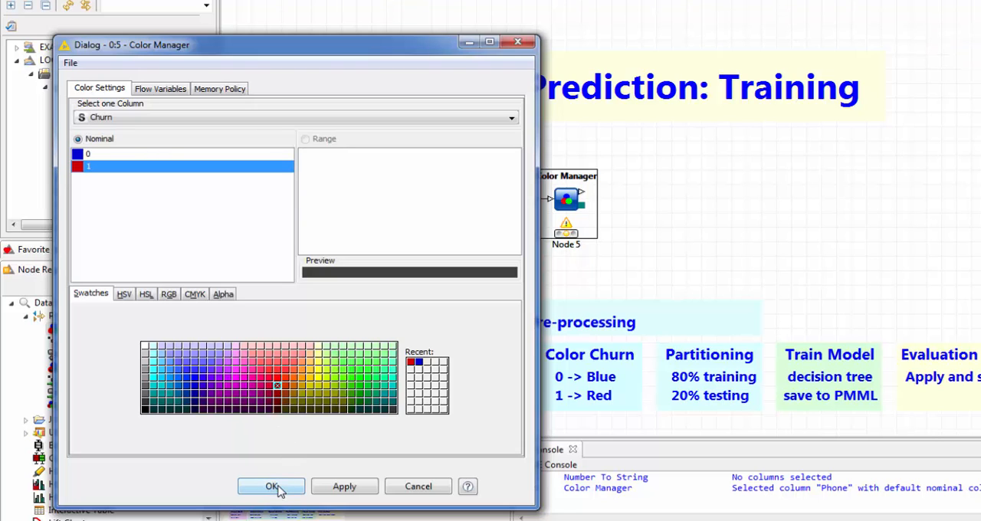
left_click(272, 487)
- Execute the Color Manager node, check the row colors against Churn in its output table, and close the table
right_click(568, 201)
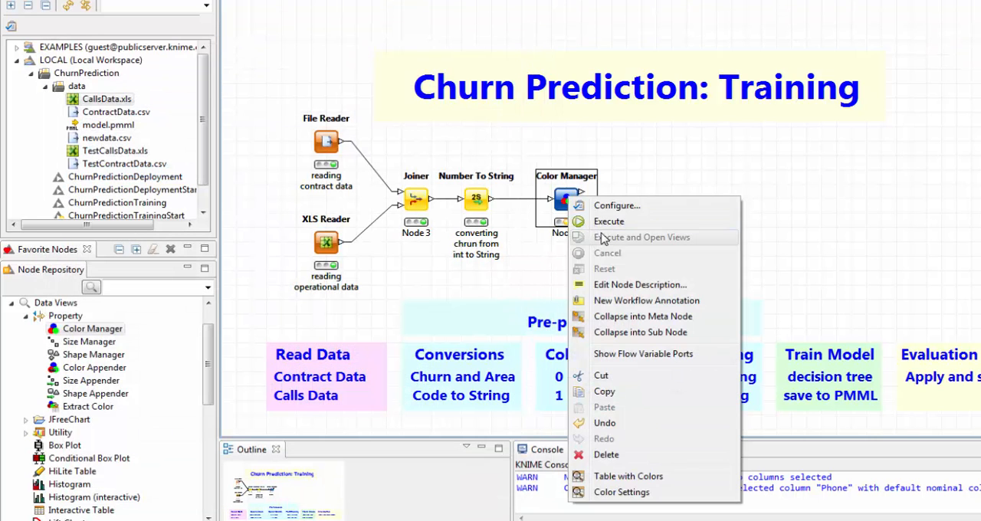
left_click(588, 218)
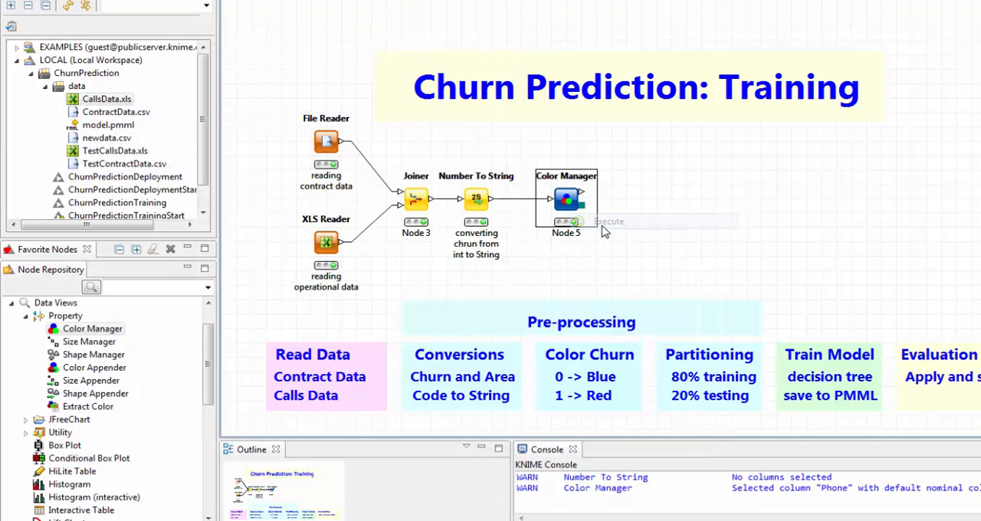
right_click(568, 201)
left_click(624, 479)
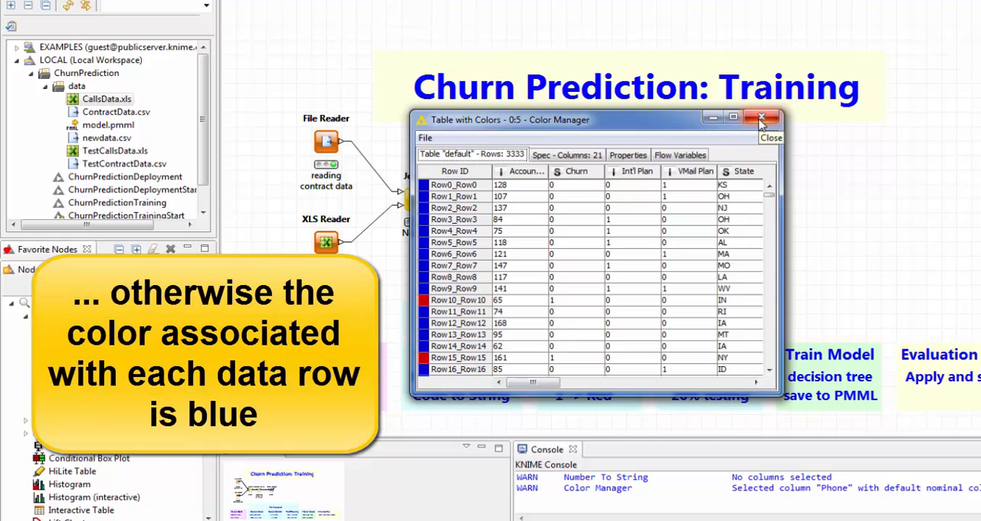
left_click(760, 119)
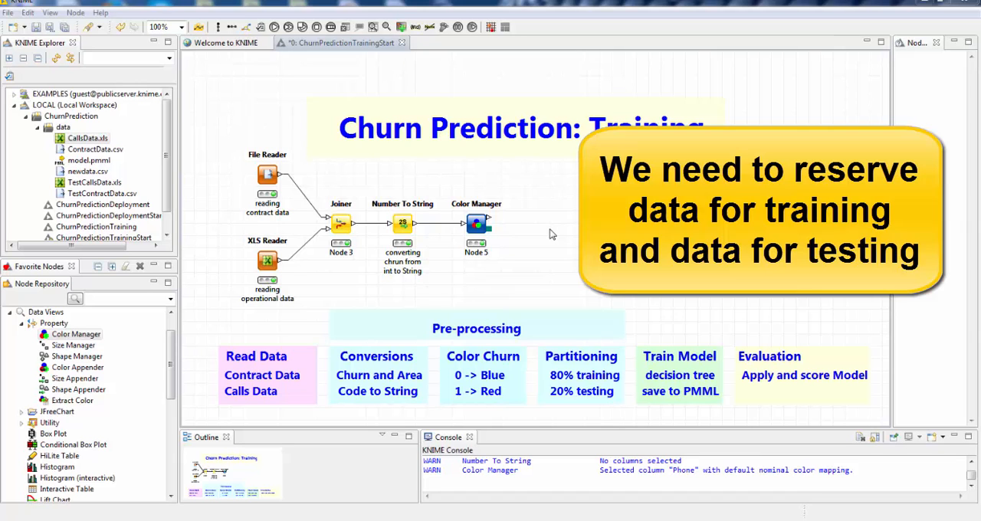
- Search the node repository for "partition", add a Partitioning node, and connect it to the Color Manager's data output
left_click(121, 298)
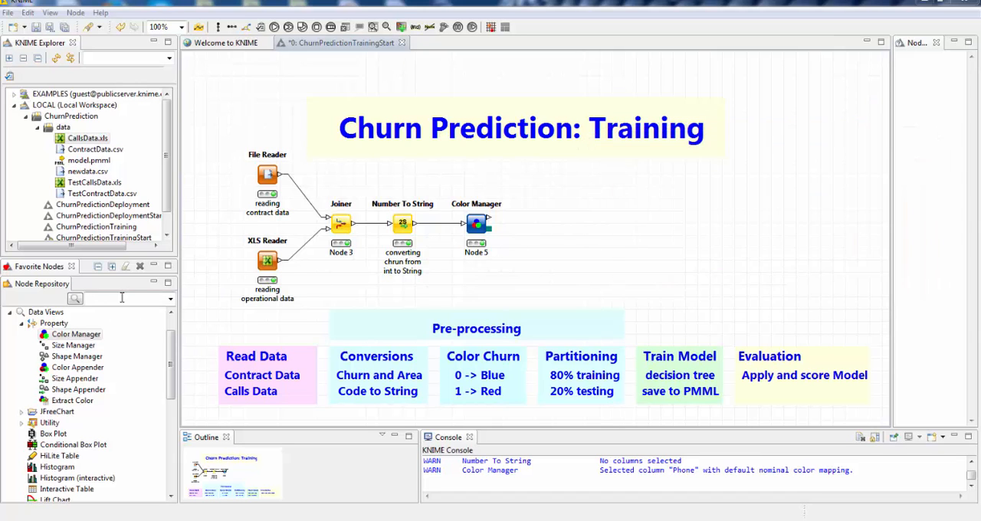
type("P")
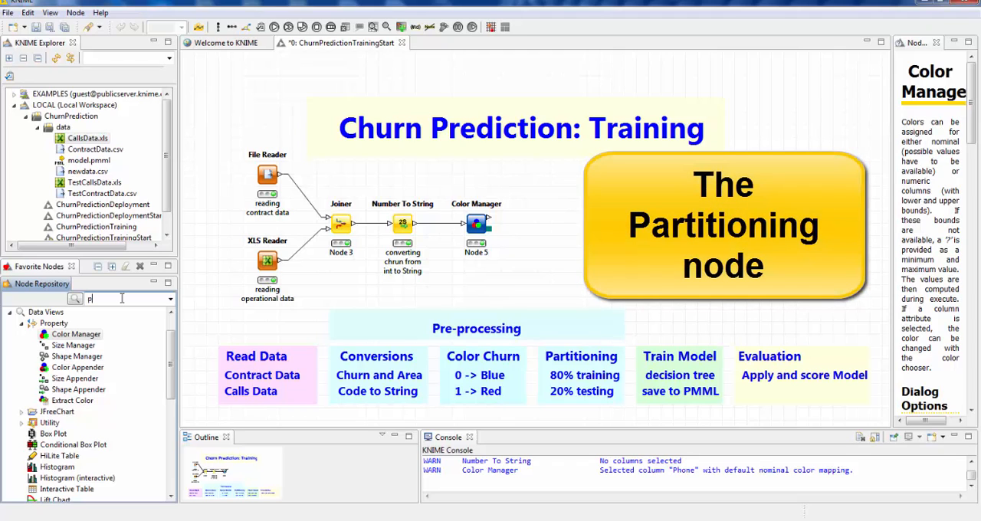
type("artition")
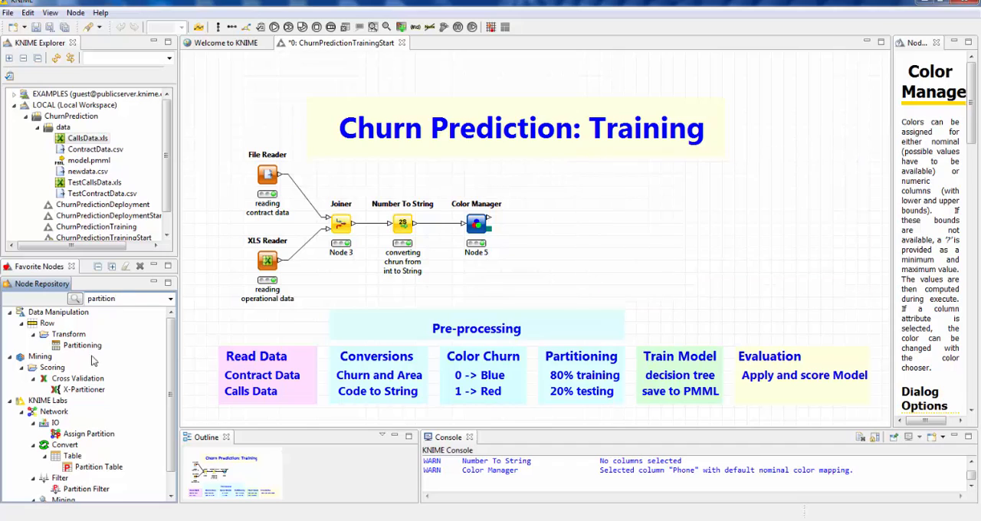
mouse_move(89, 348)
left_mouse_down()
mouse_move(573, 244)
mouse_move(609, 222)
mouse_move(494, 223)
mouse_move(554, 233)
left_mouse_up()
left_click(494, 222)
left_click(564, 220)
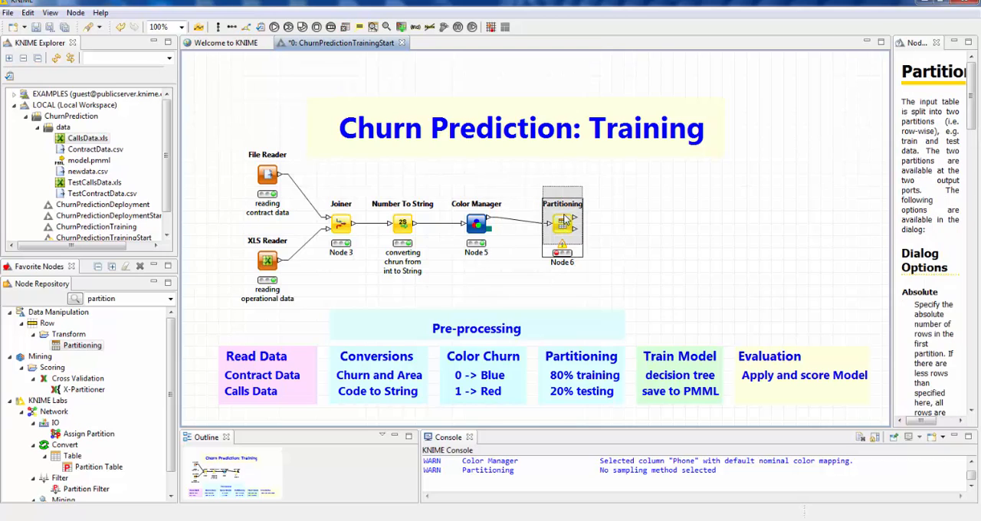
left_click_drag(563, 250, 563, 246)
left_click_drag(564, 213, 566, 226)
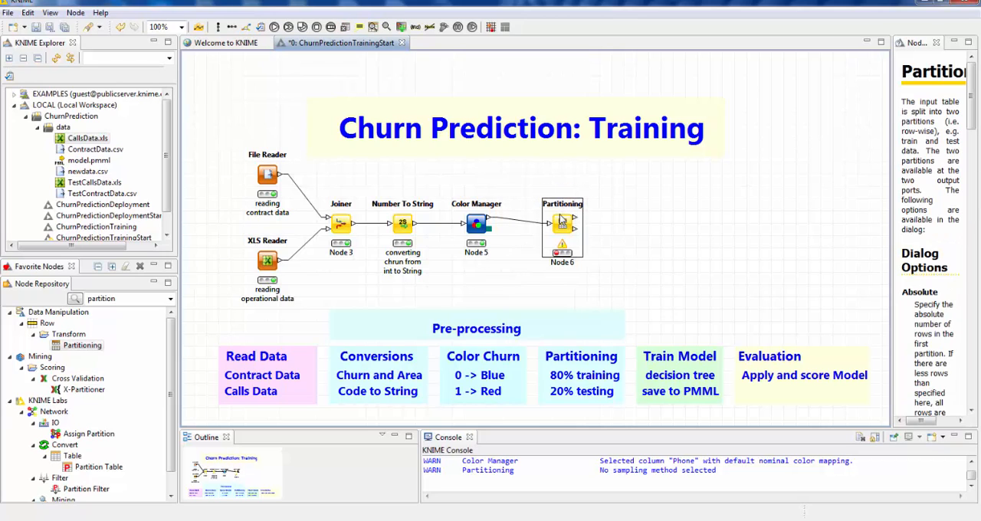
- Configure the Partitioning node with a relative first partition of 80% and stratified sampling on a selected column
double_click(564, 223)
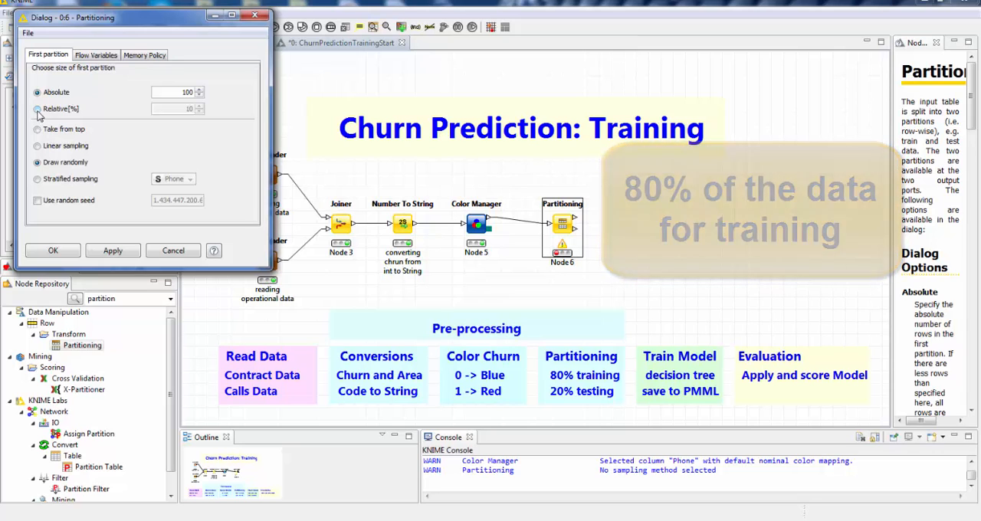
left_click(38, 112)
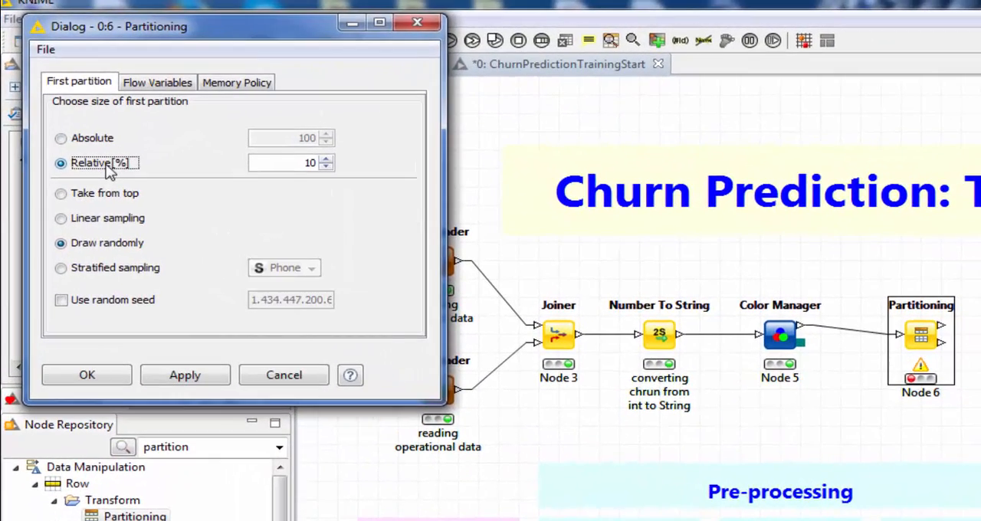
double_click(309, 163)
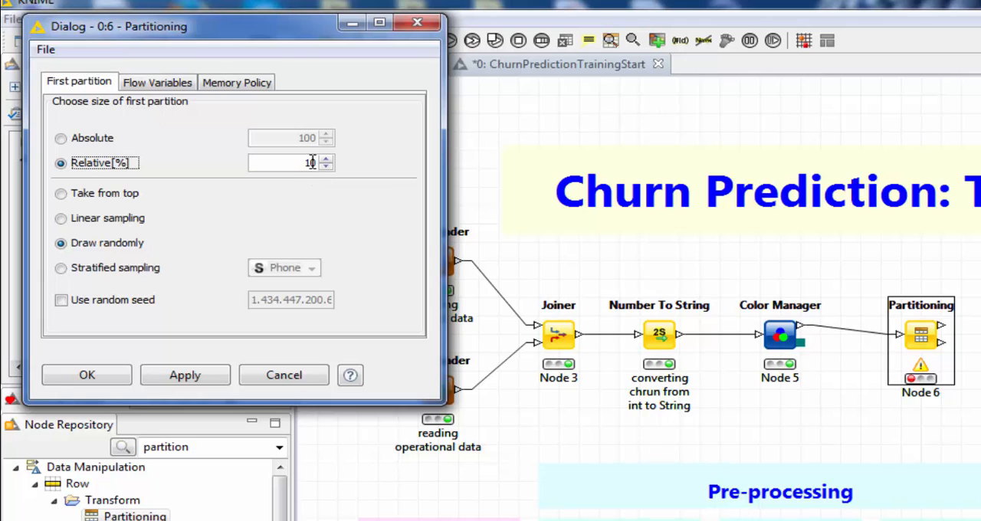
type("80")
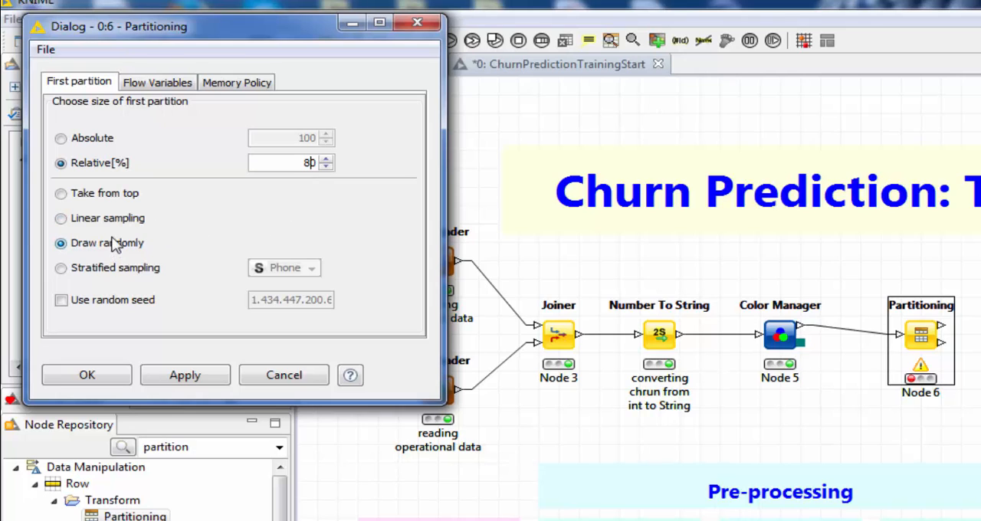
left_click(76, 270)
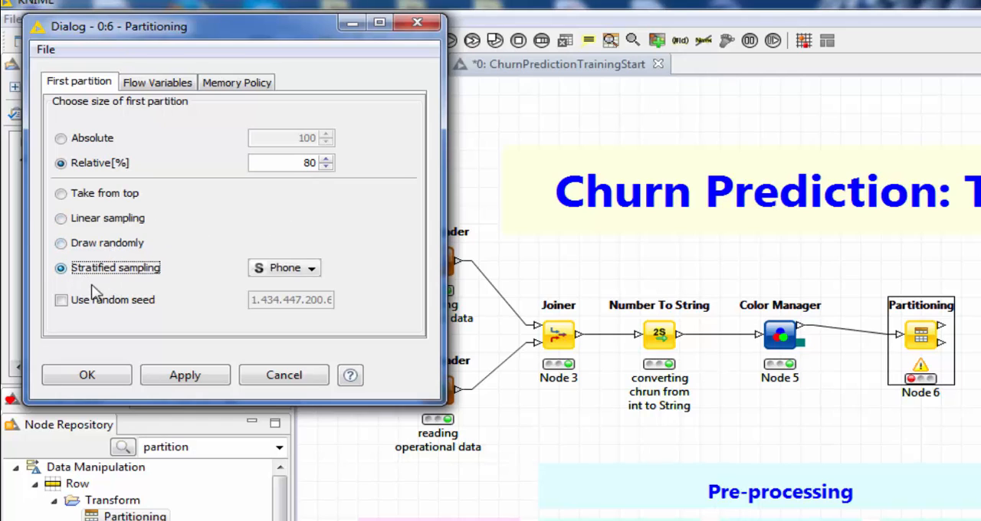
left_click(287, 267)
left_click(285, 280)
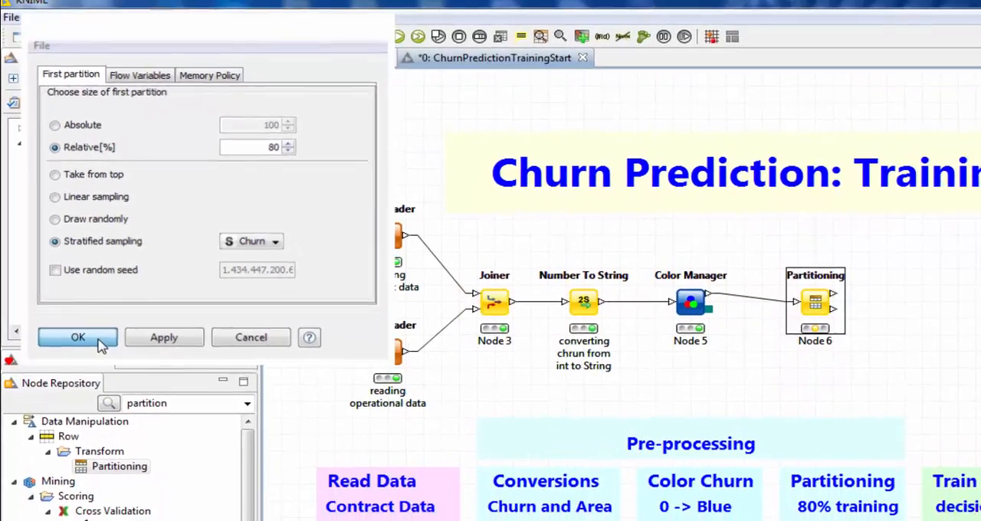
left_click(108, 362)
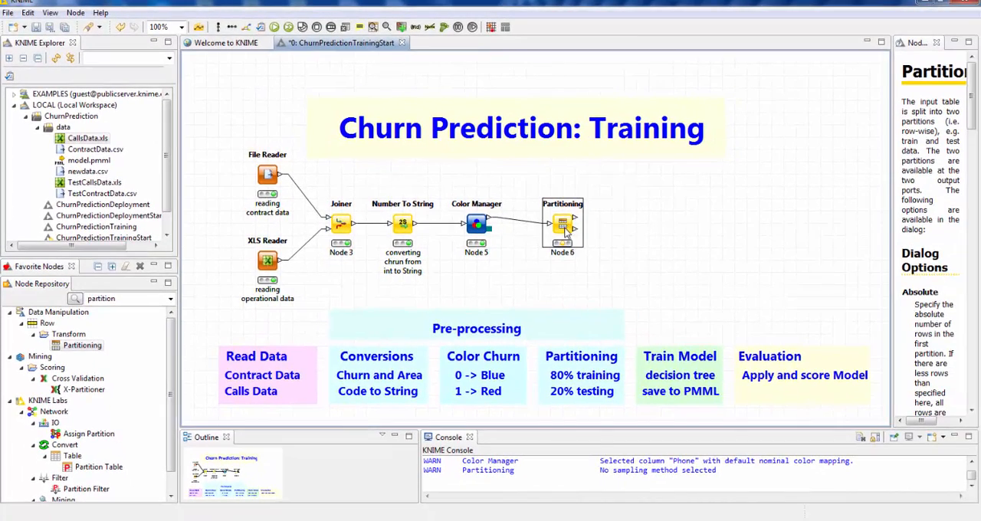
- Execute the Partitioning node to split the data into its two output partitions
right_click(566, 234)
left_click(590, 253)
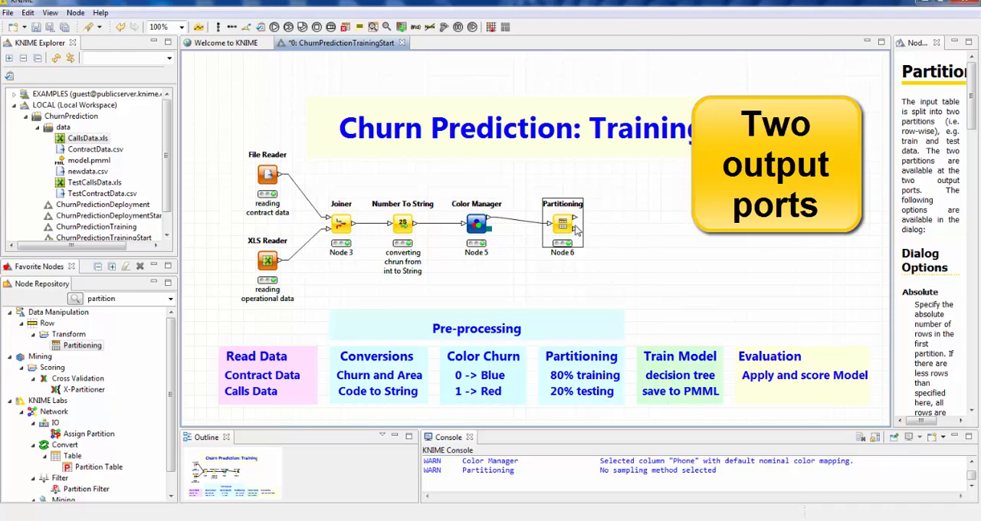
mouse_move(575, 222)
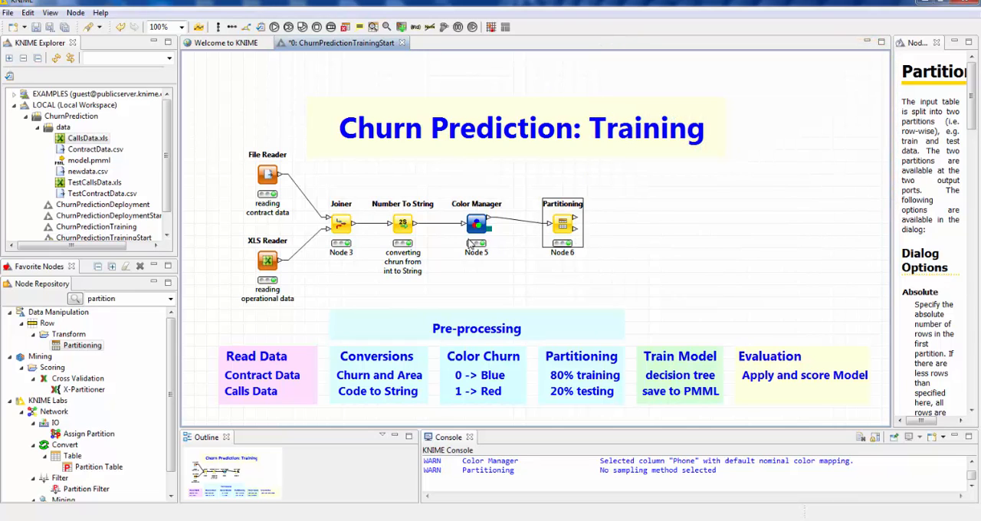
- Add a Decision Tree Learner node beside the Partitioning node and connect it to the first (training) partition output
double_click(82, 298)
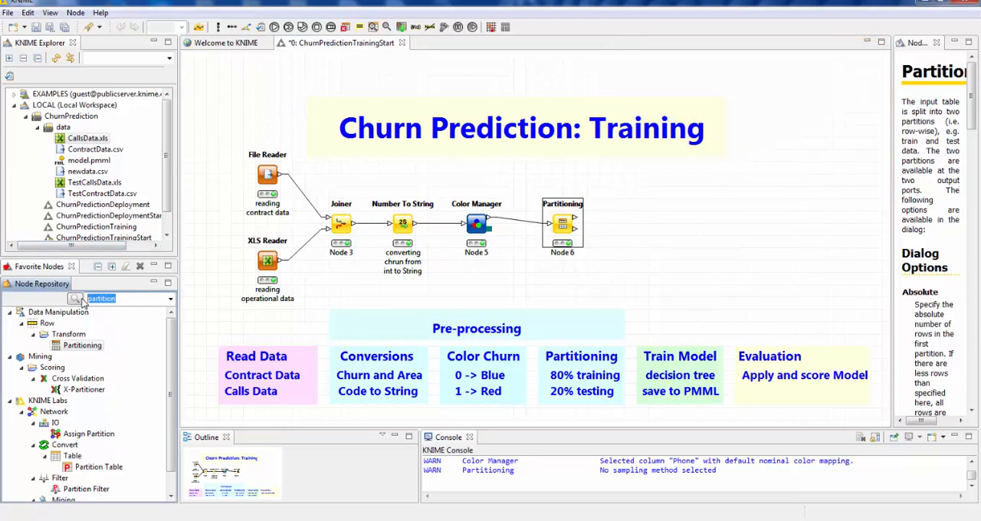
key("BackSpace")
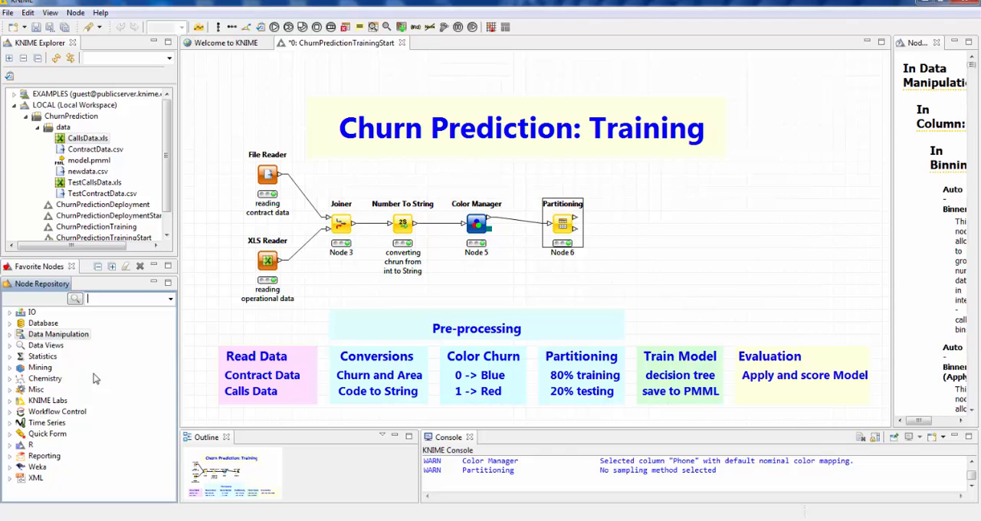
left_click(9, 367)
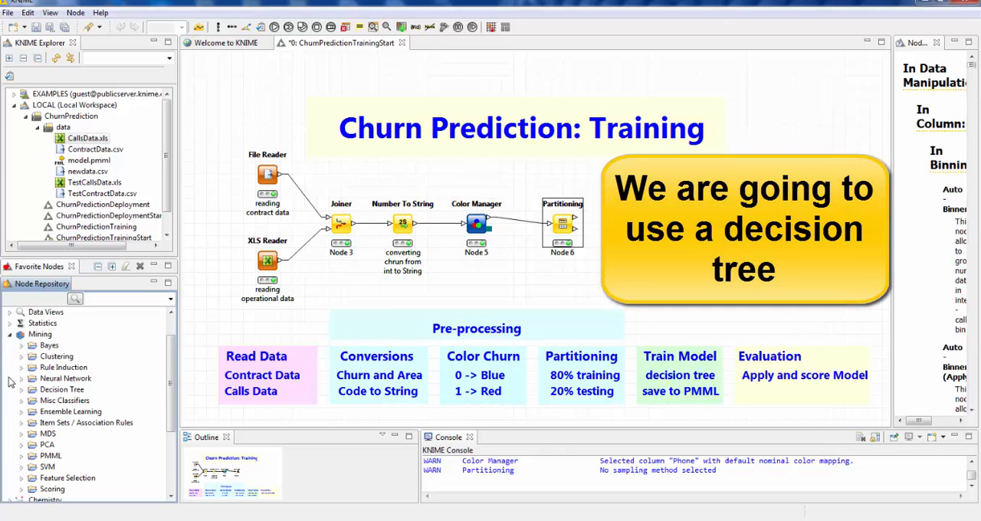
left_click_drag(87, 349, 668, 220)
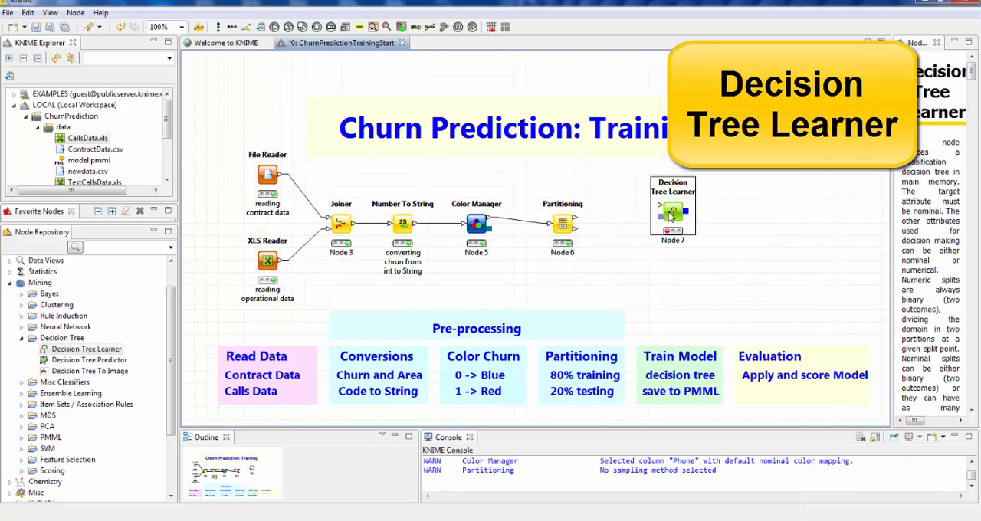
left_click_drag(670, 217, 645, 217)
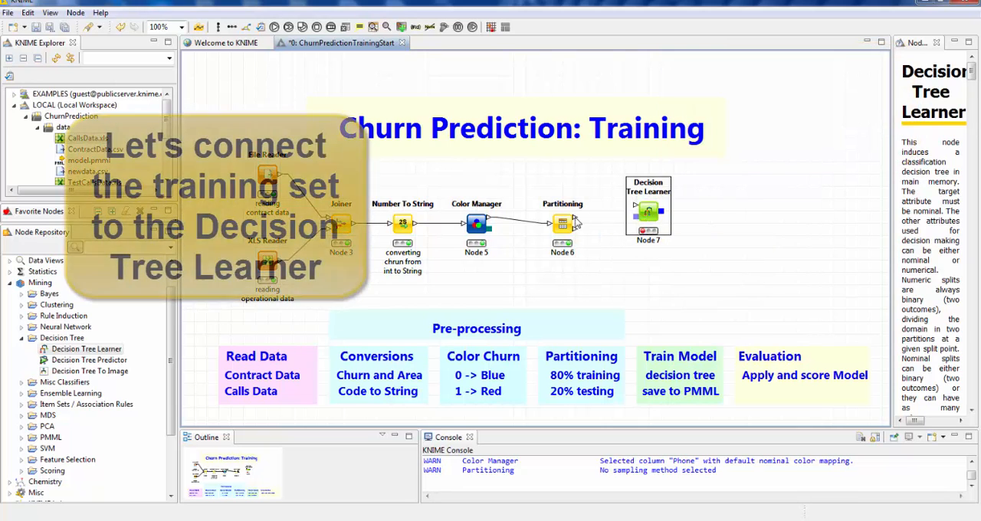
left_click_drag(576, 222, 636, 208)
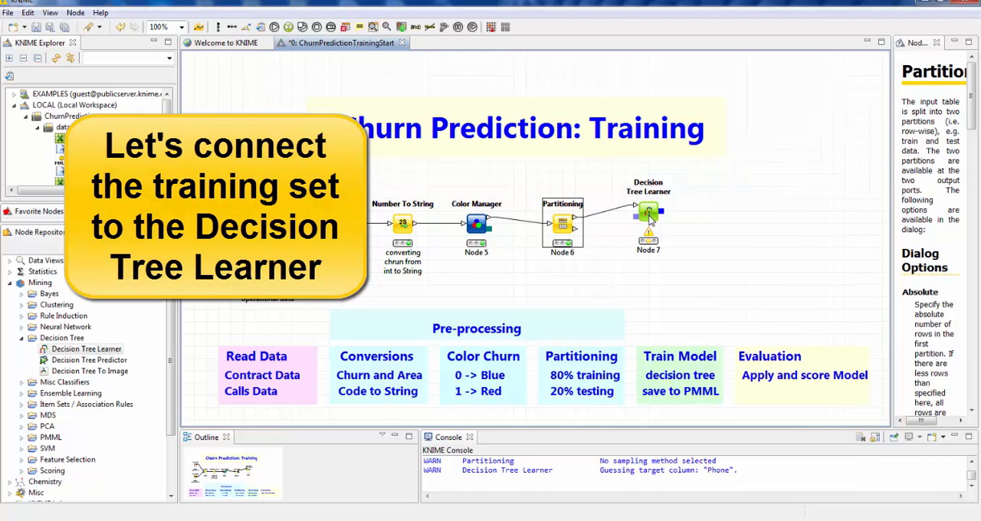
- Configure the Decision Tree Learner with class column Churn, Gini index, no pruning, minimum 6 records per node, and binary nominal splits enabled
double_click(649, 214)
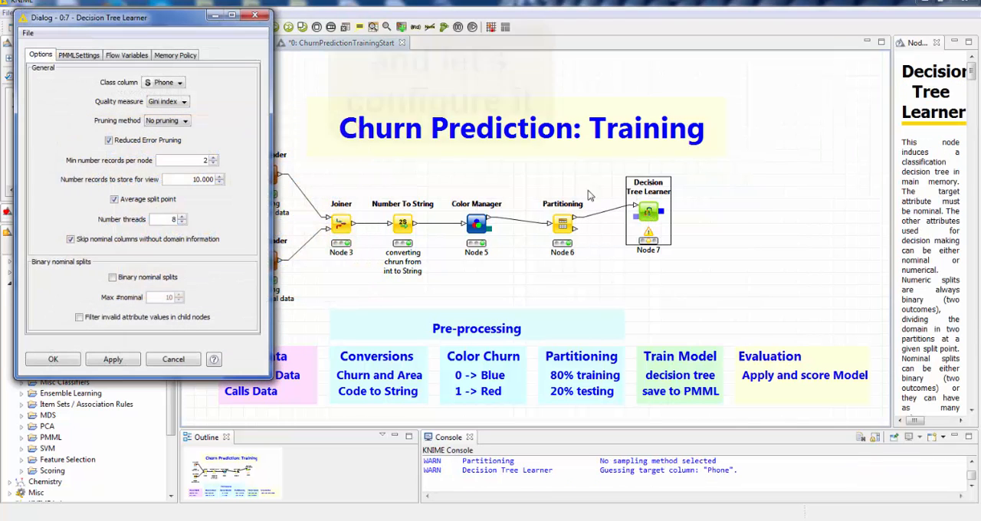
left_click(181, 83)
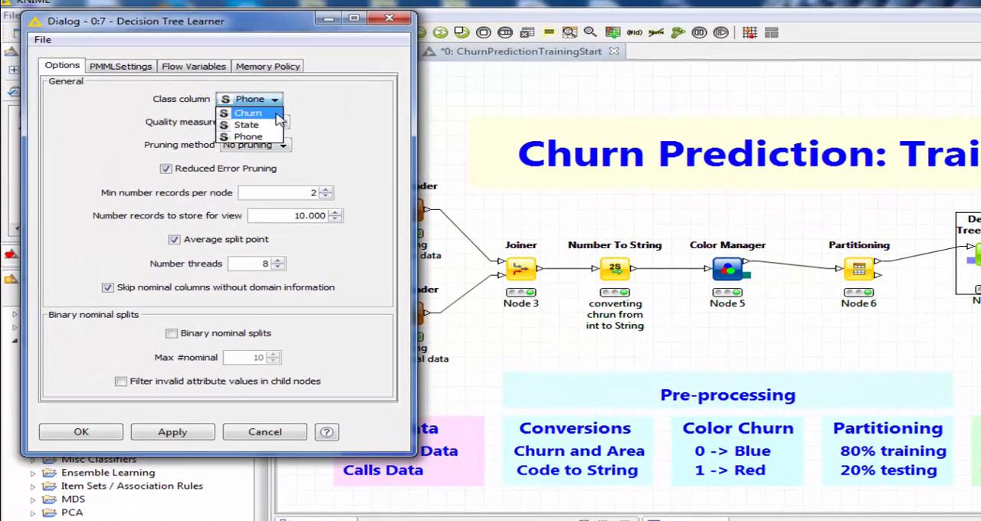
left_click(219, 105)
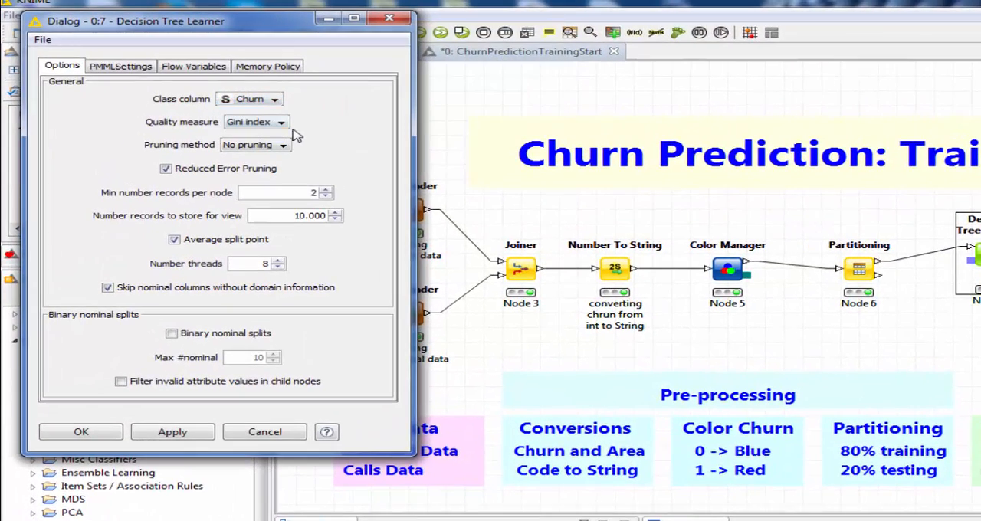
left_click(261, 125)
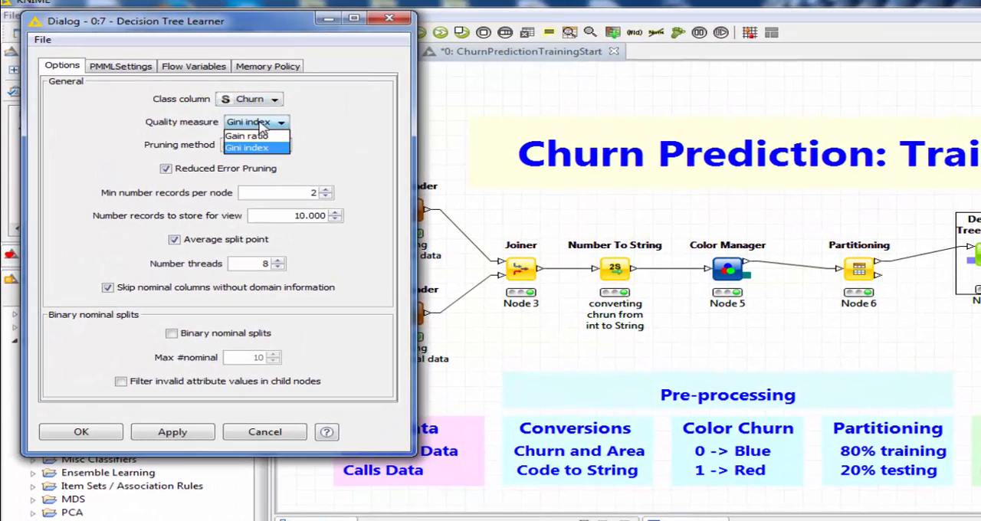
left_click(261, 127)
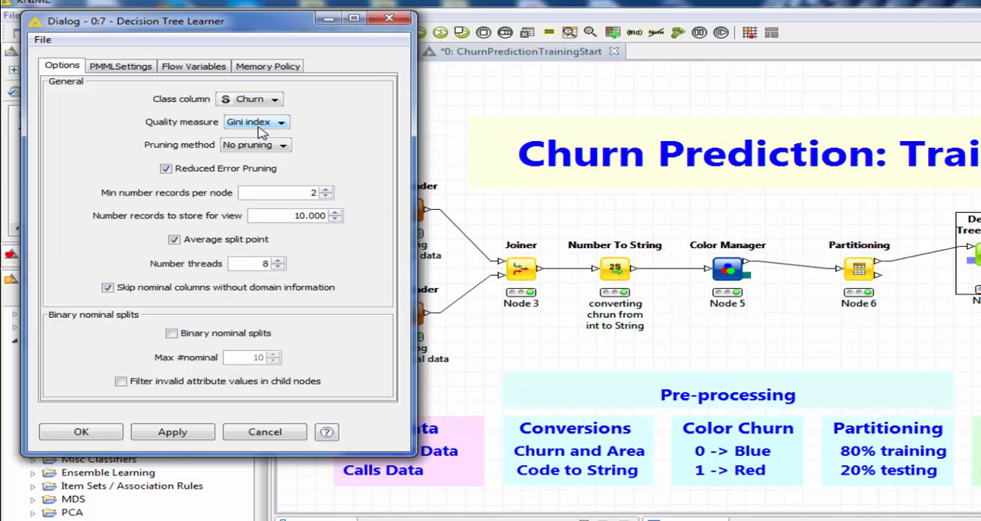
left_click(252, 146)
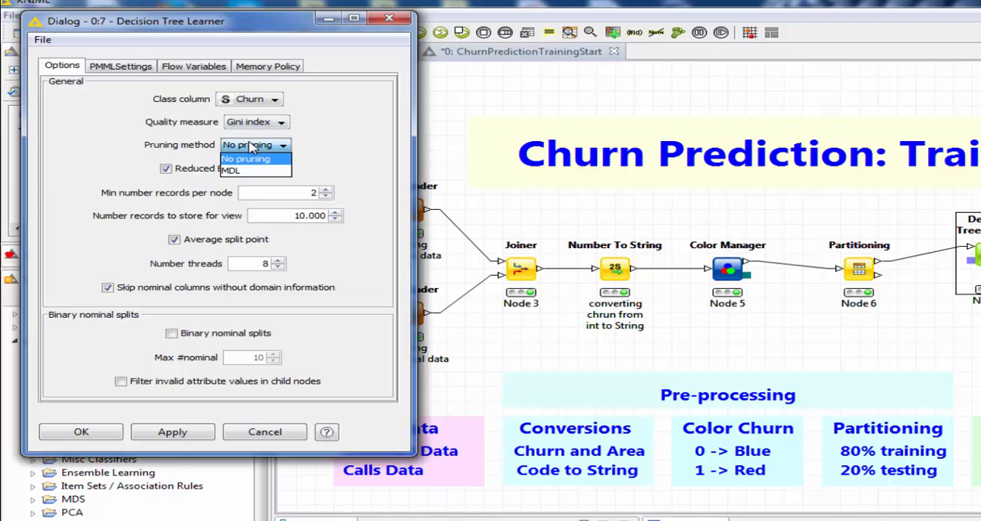
left_click(255, 159)
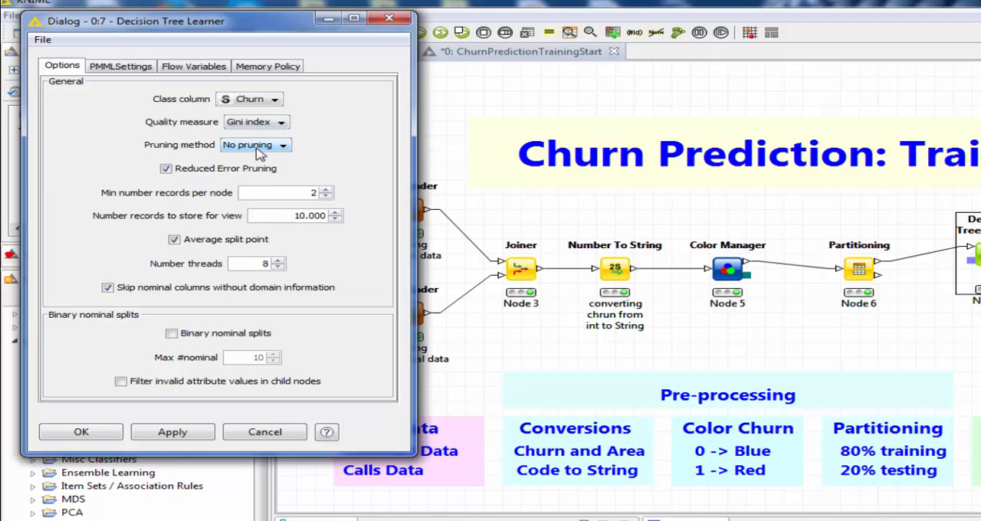
double_click(319, 190)
type("6")
left_click(172, 335)
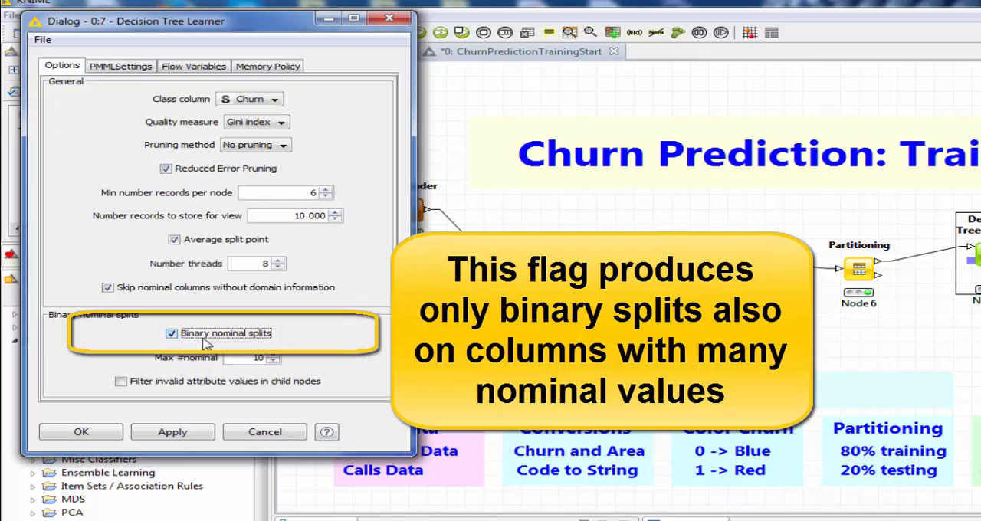
left_click(81, 433)
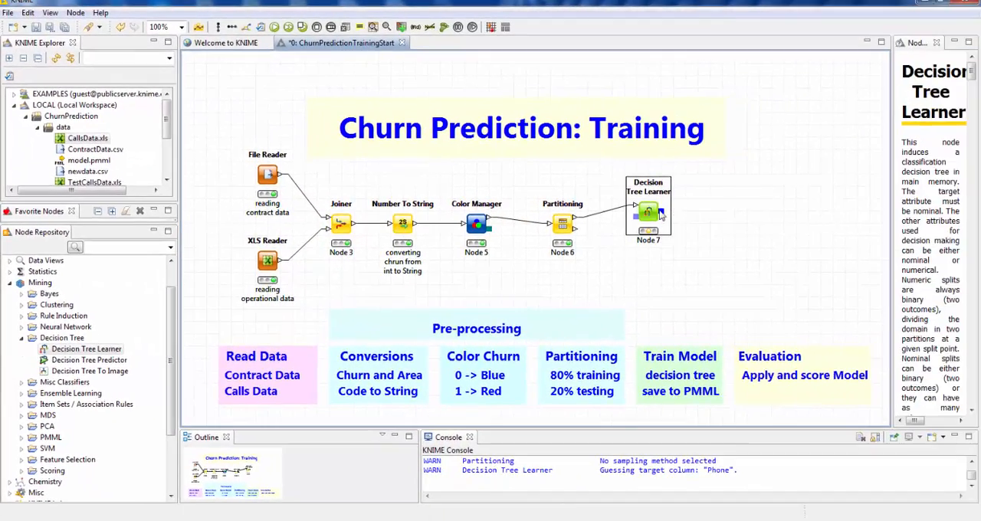
- Execute the Decision Tree Learner, inspect its output PMML decision tree model, and close the model window
right_click(650, 215)
left_click(677, 235)
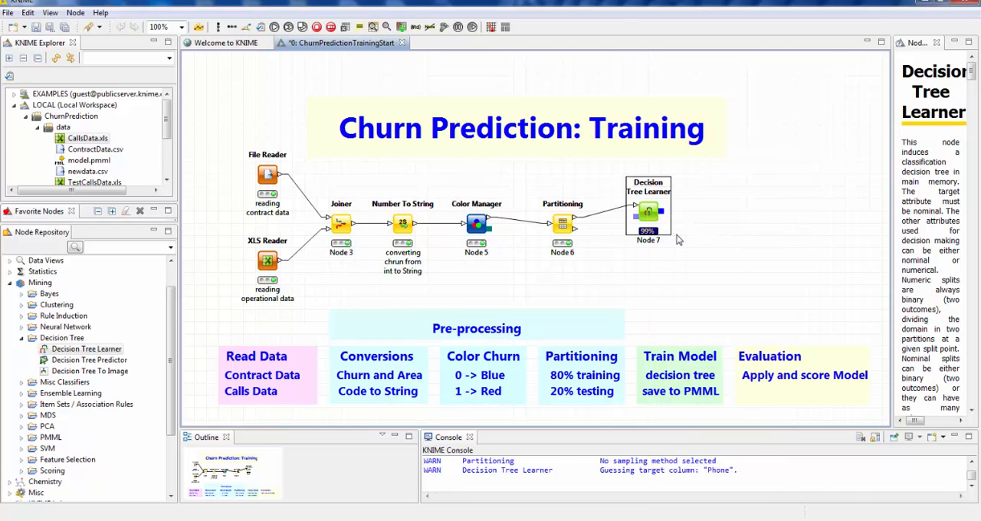
right_click(650, 212)
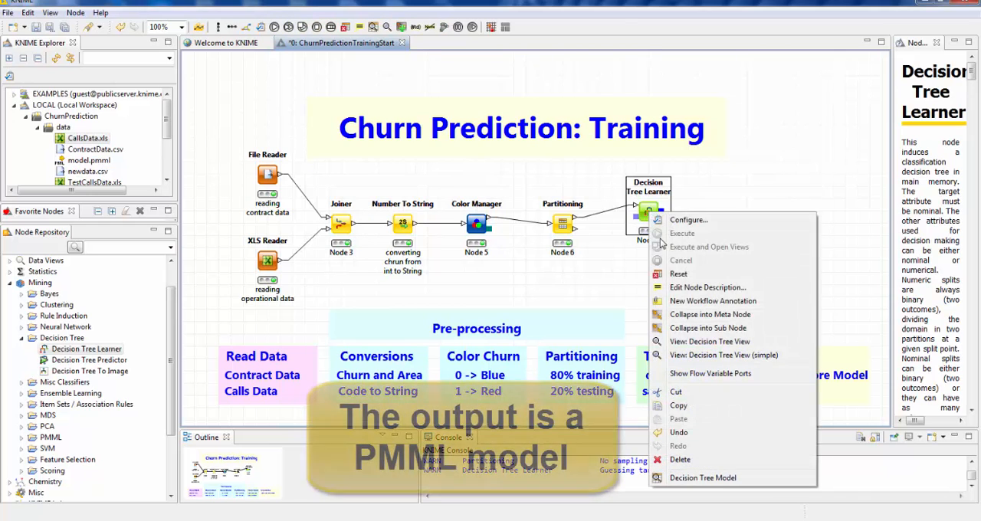
left_click(692, 477)
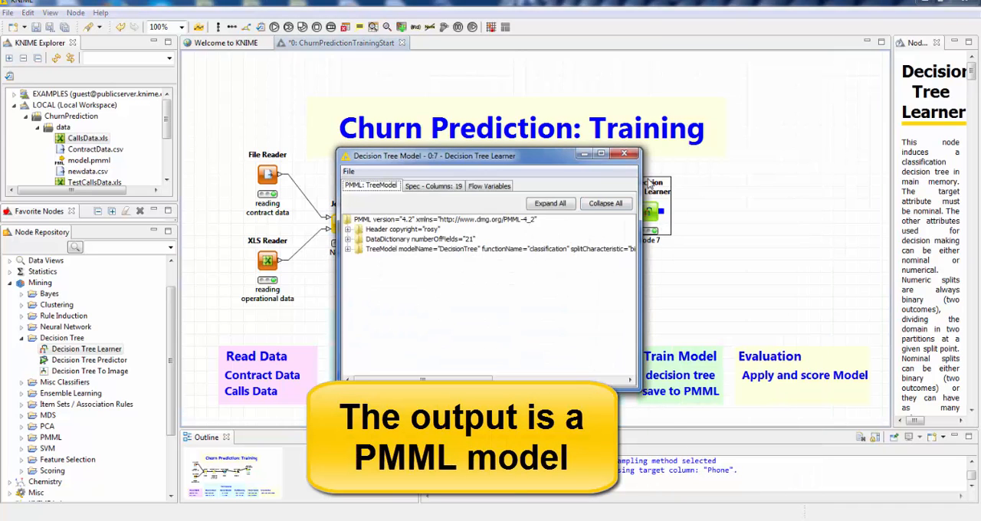
left_click(625, 156)
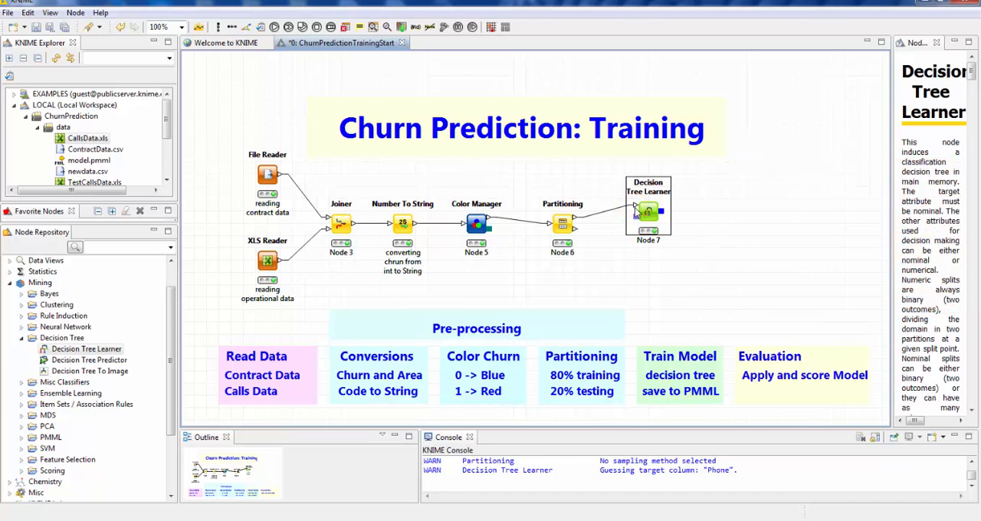
- Examine the learner's maximized Decision Tree View, expanding Day Charge > 45,175, VMail Message <= 6,5 and Eve Charge > 12,26, then close it
right_click(648, 216)
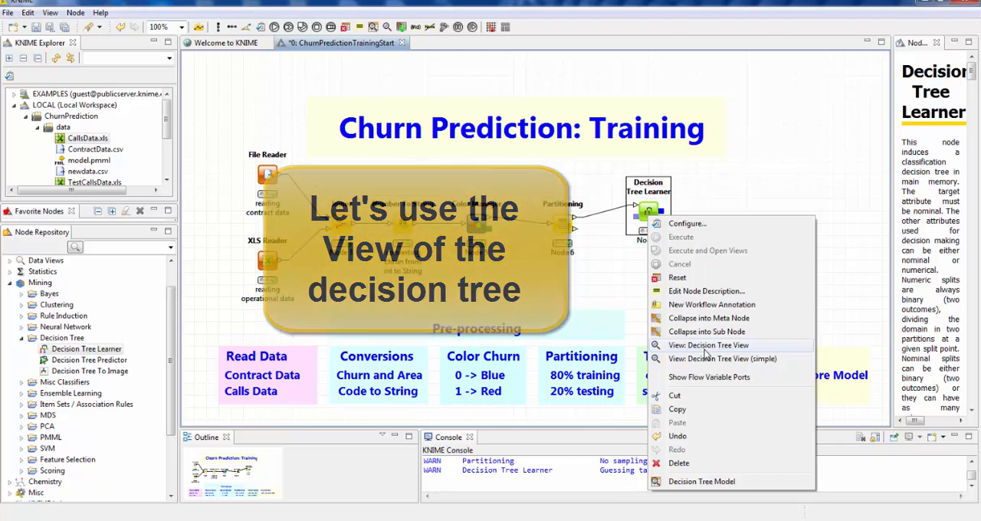
left_click(705, 351)
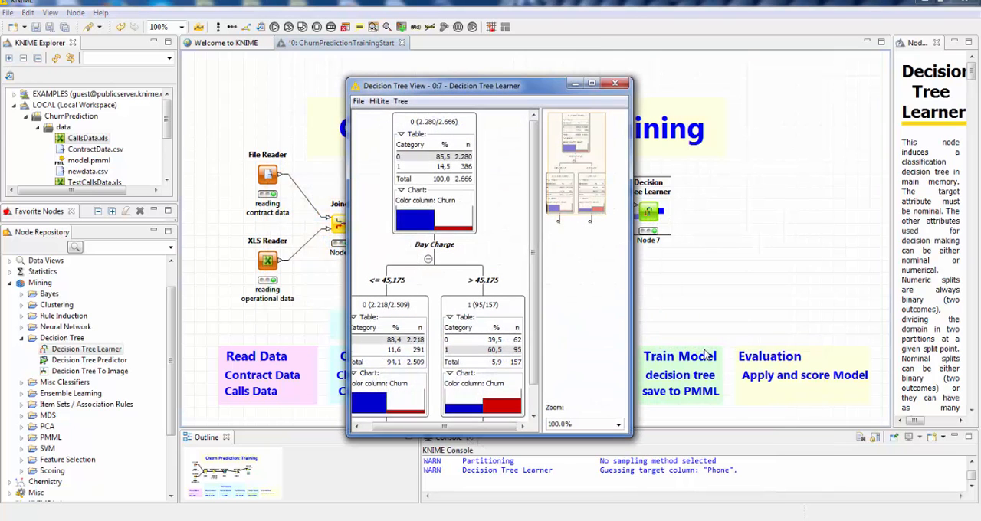
double_click(592, 85)
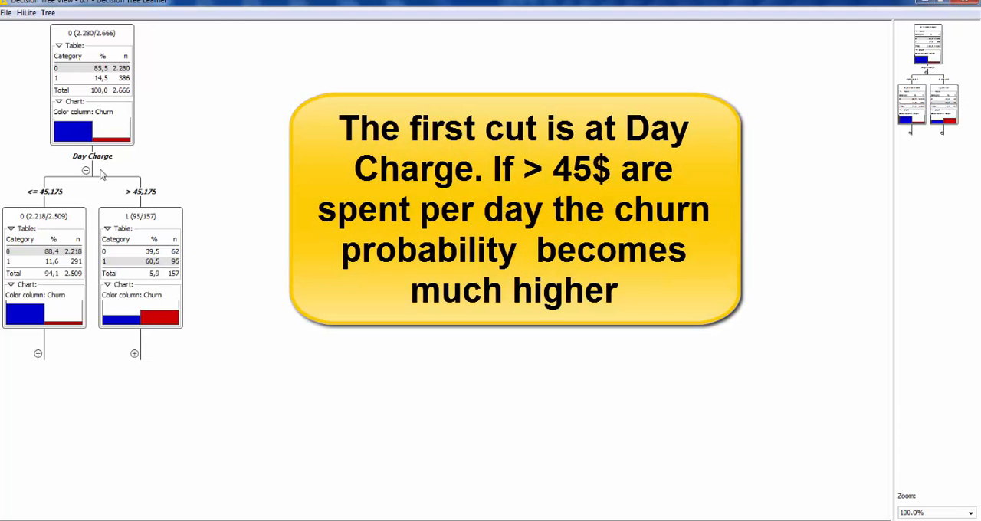
left_click(134, 354)
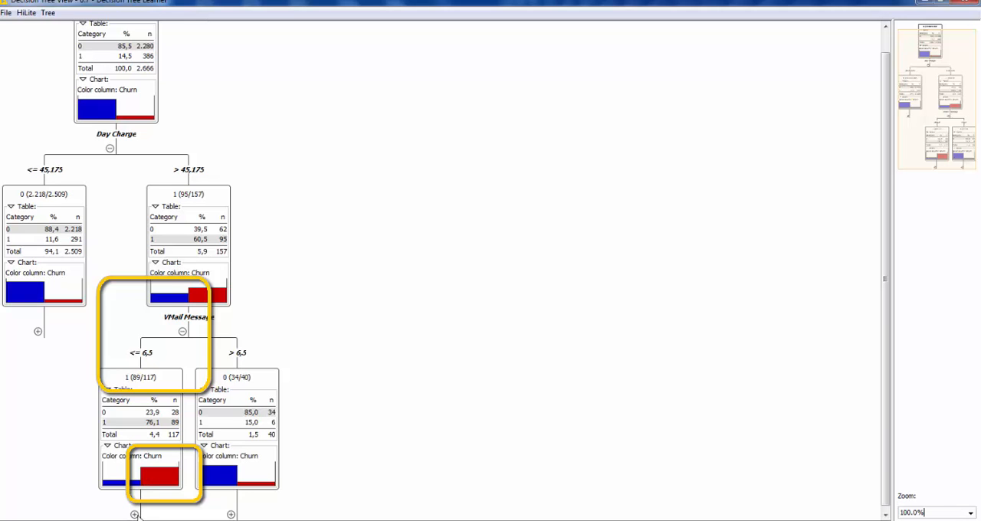
left_click(134, 514)
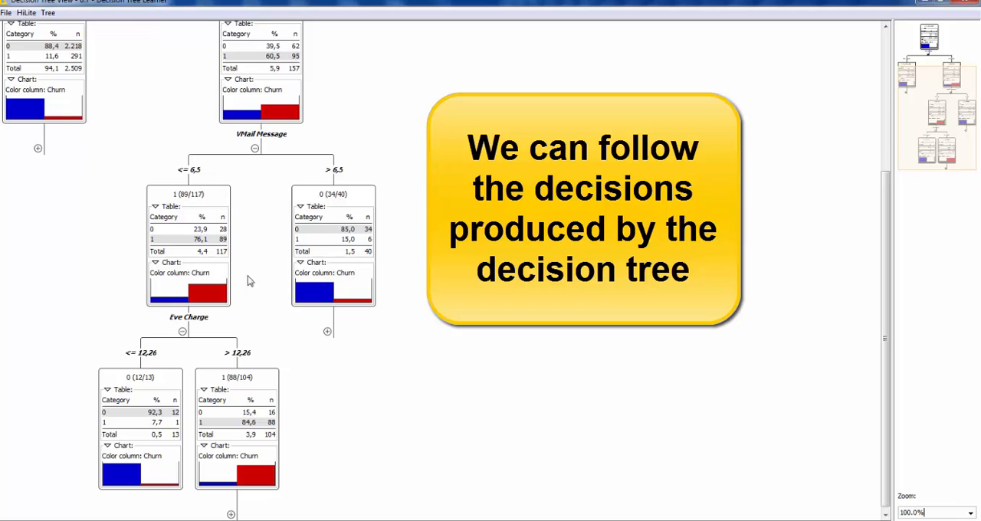
left_click(232, 514)
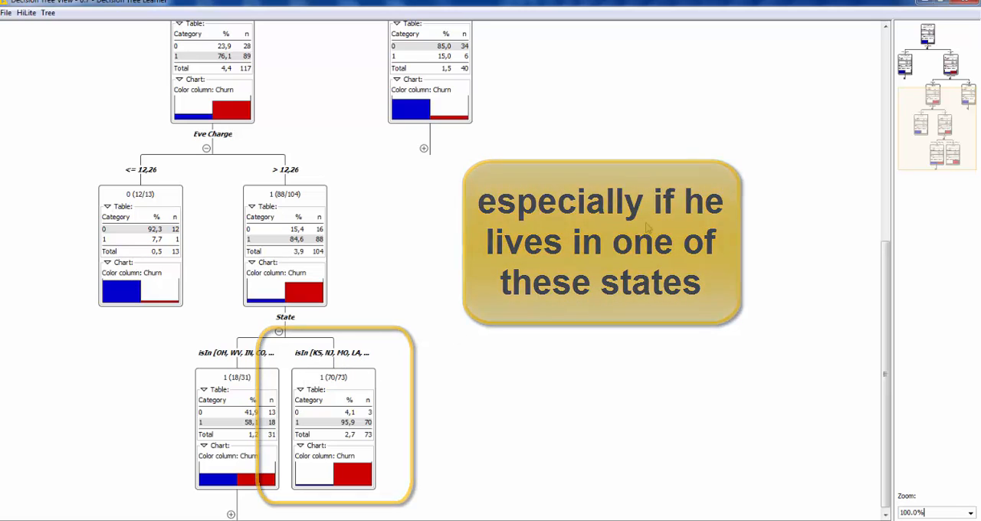
left_click(964, 5)
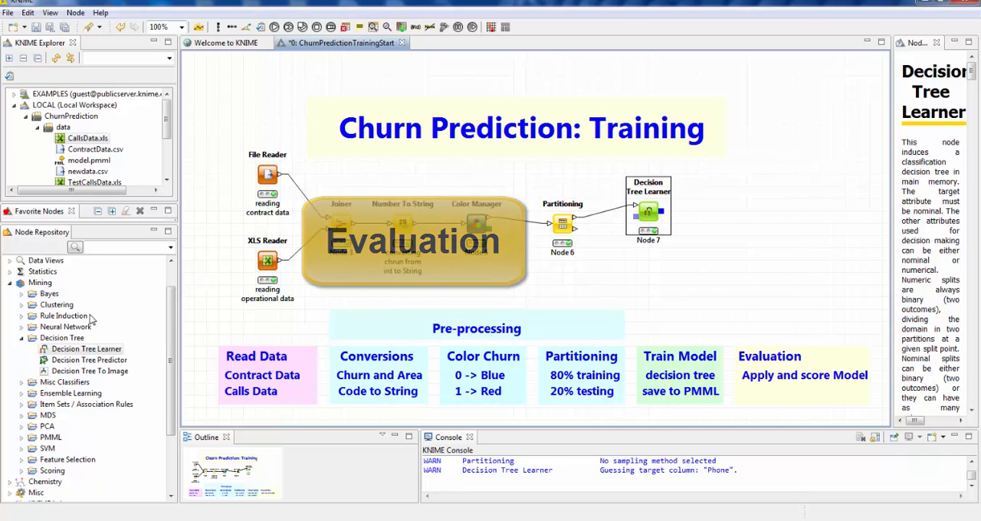
- Add a Decision Tree Predictor node and feed it the learner's model and the second (test) partition of the Partitioning node
left_click_drag(88, 359, 720, 260)
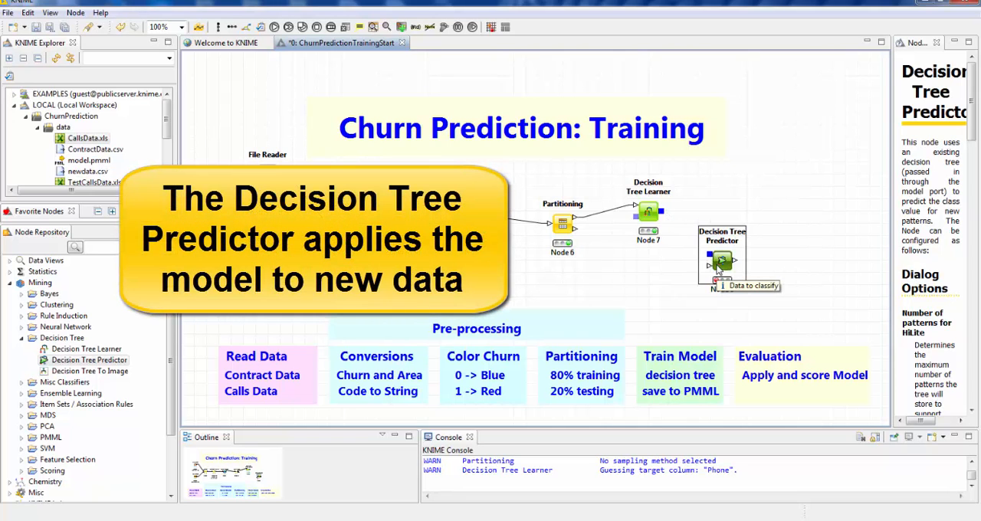
left_click_drag(661, 211, 708, 255)
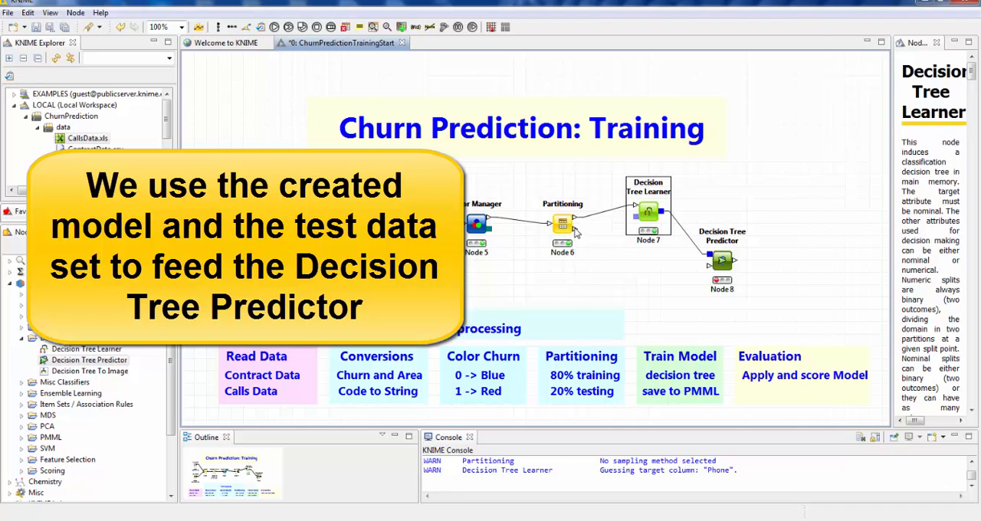
left_click_drag(576, 230, 707, 264)
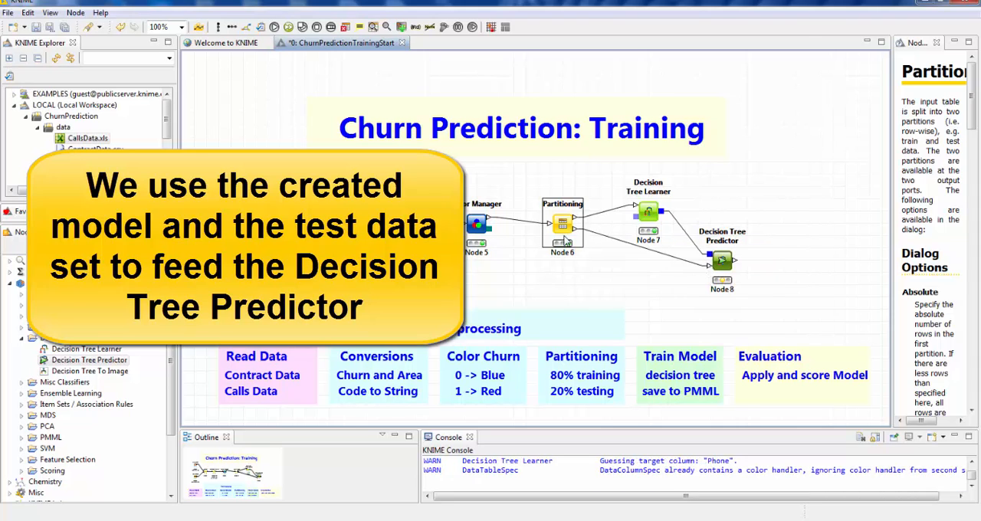
- Configure the Decision Tree Predictor to append columns with the normalized class distribution
double_click(720, 262)
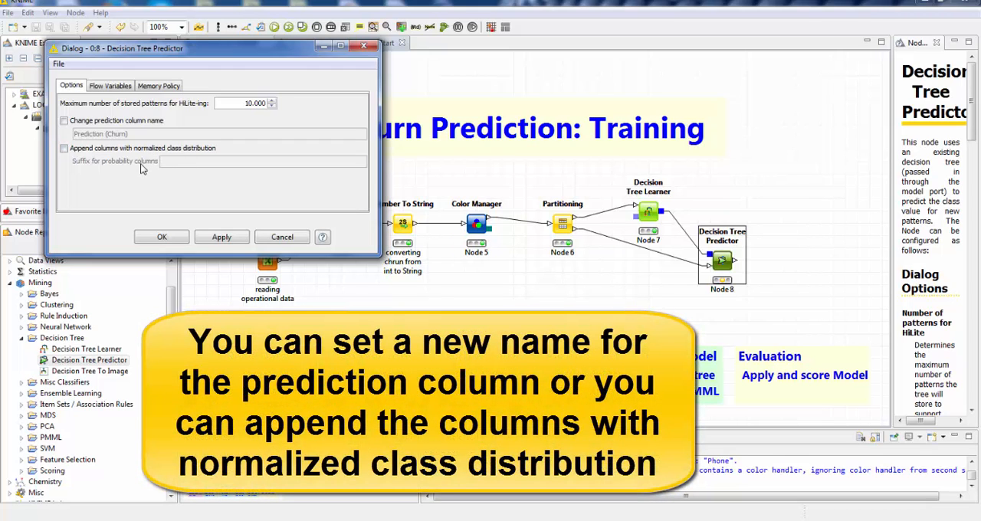
left_click(110, 151)
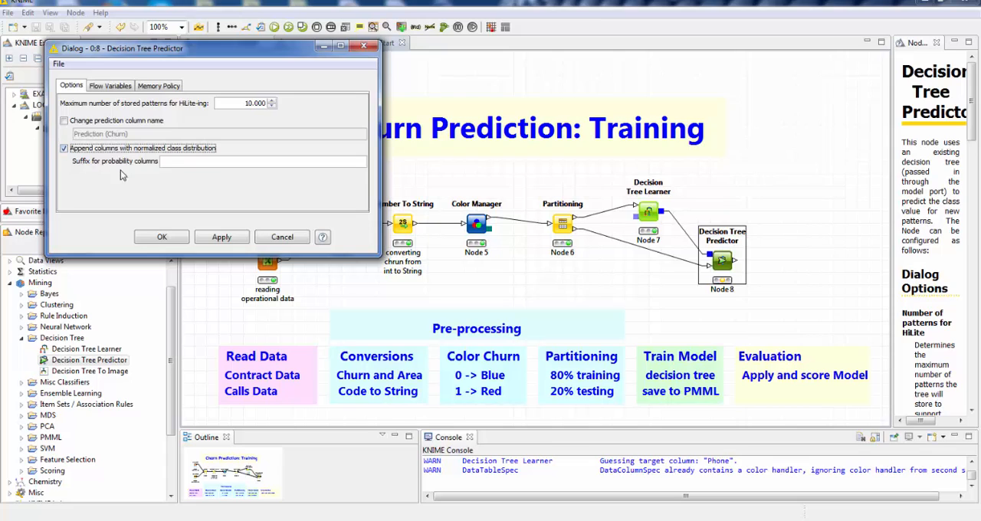
left_click(160, 238)
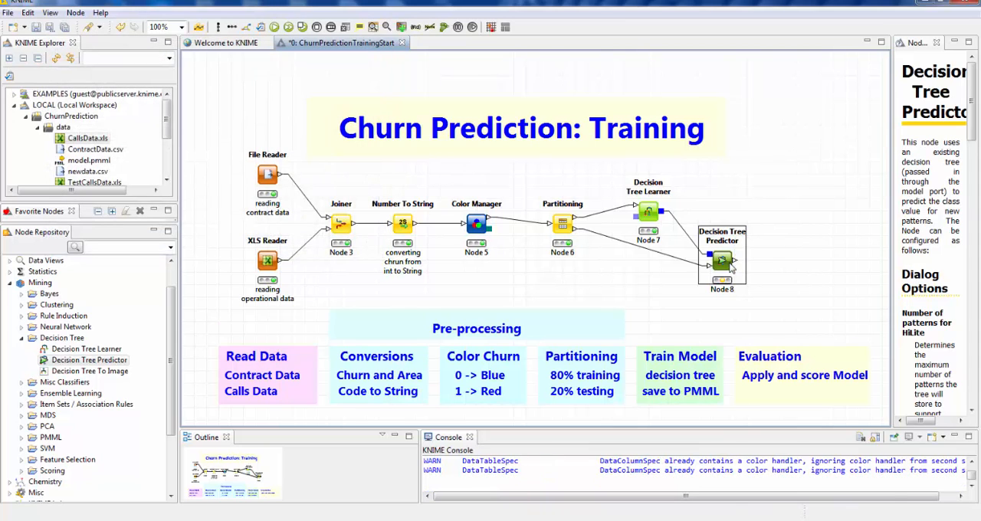
- Execute the Decision Tree Predictor and open its classified data table
right_click(730, 266)
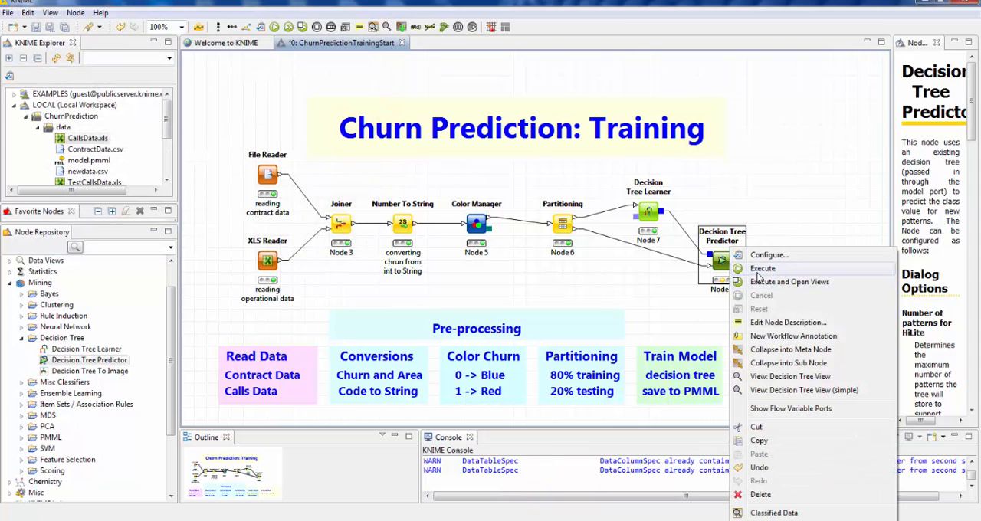
left_click(758, 270)
right_click(722, 259)
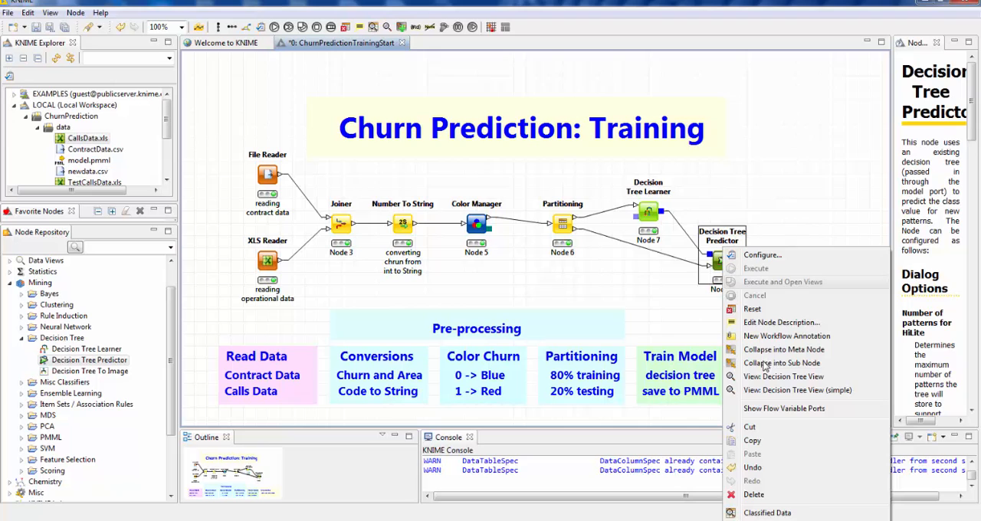
left_click(790, 512)
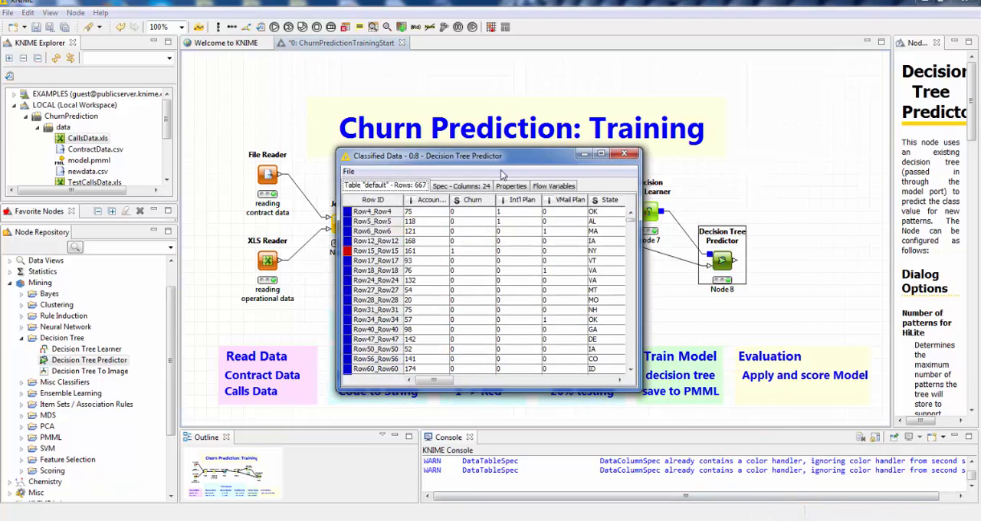
- Examine the P (Churn=0), P (Churn=1) and Prediction (Churn) columns of the classified data, widening the table and columns, then close it
left_click_drag(492, 157, 355, 107)
left_click_drag(301, 330, 481, 330)
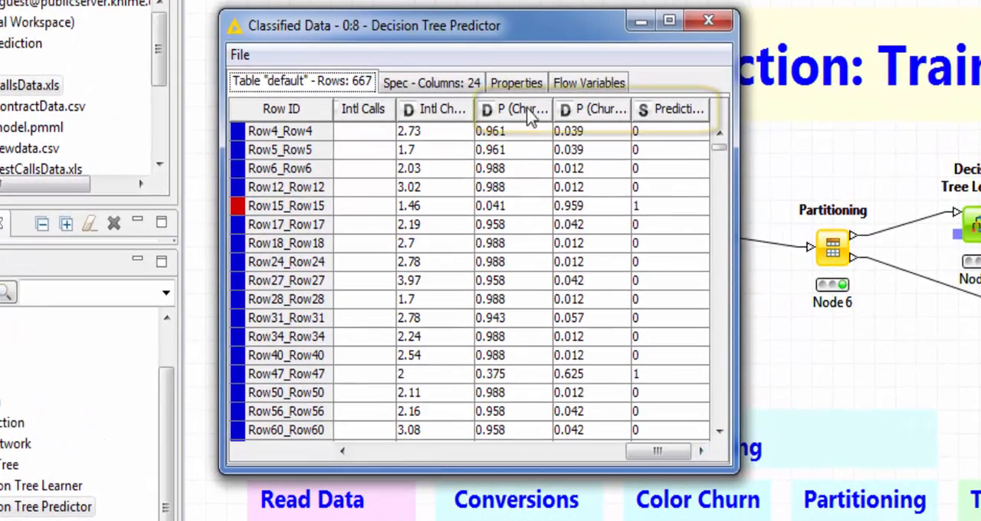
left_click_drag(551, 115, 602, 113)
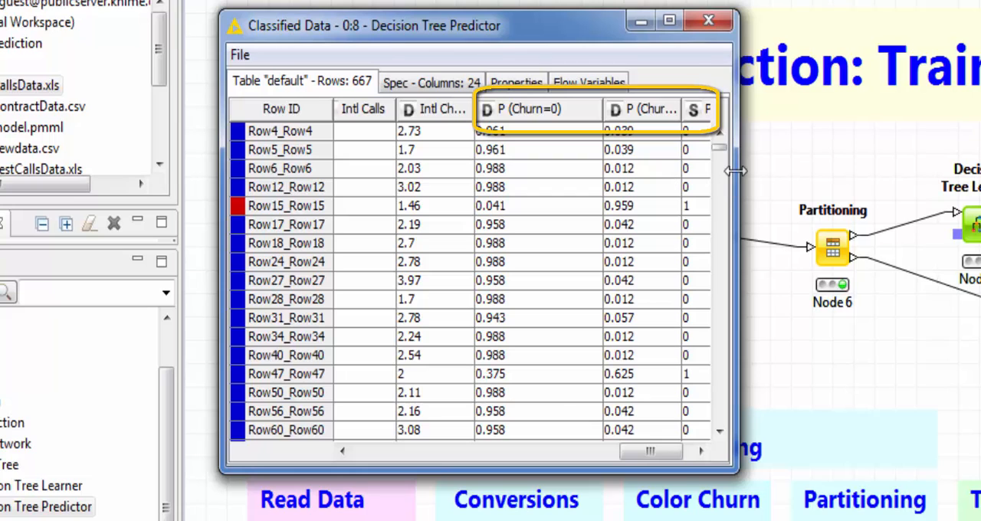
left_click_drag(740, 168, 970, 172)
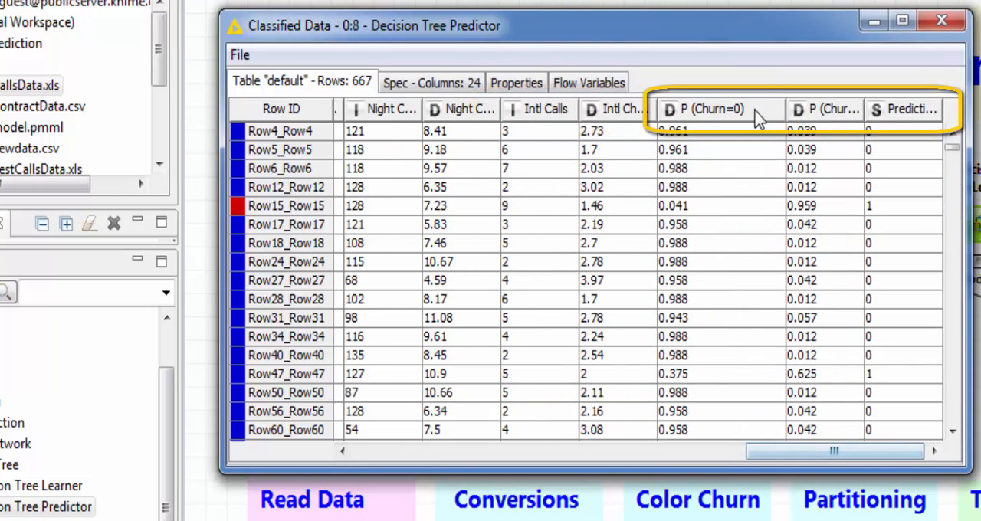
left_click_drag(864, 111, 909, 110)
left_click_drag(827, 452, 896, 433)
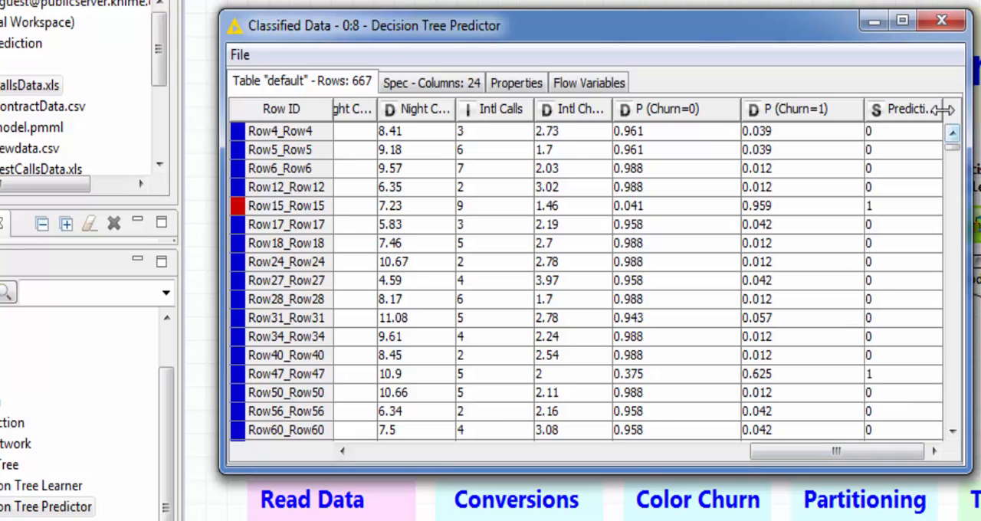
left_click_drag(946, 110, 971, 115)
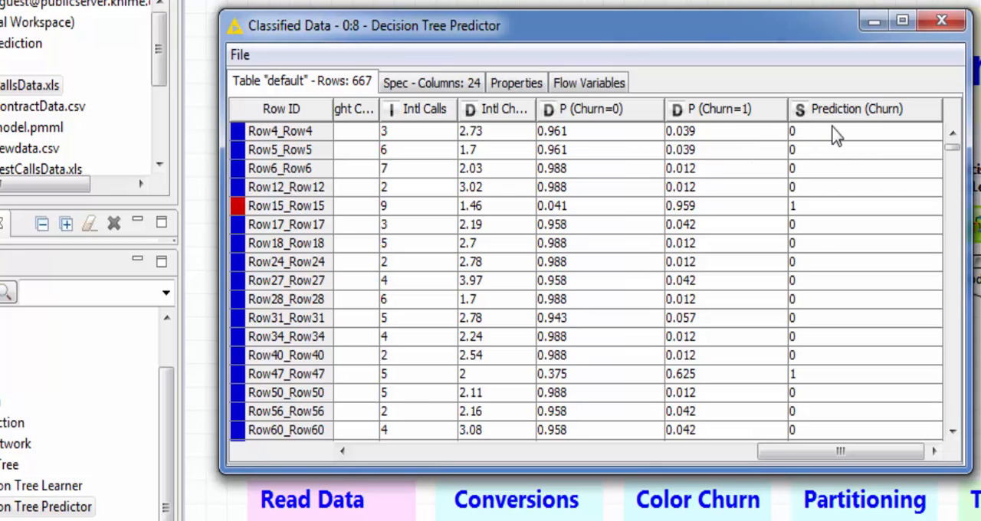
left_click(802, 375)
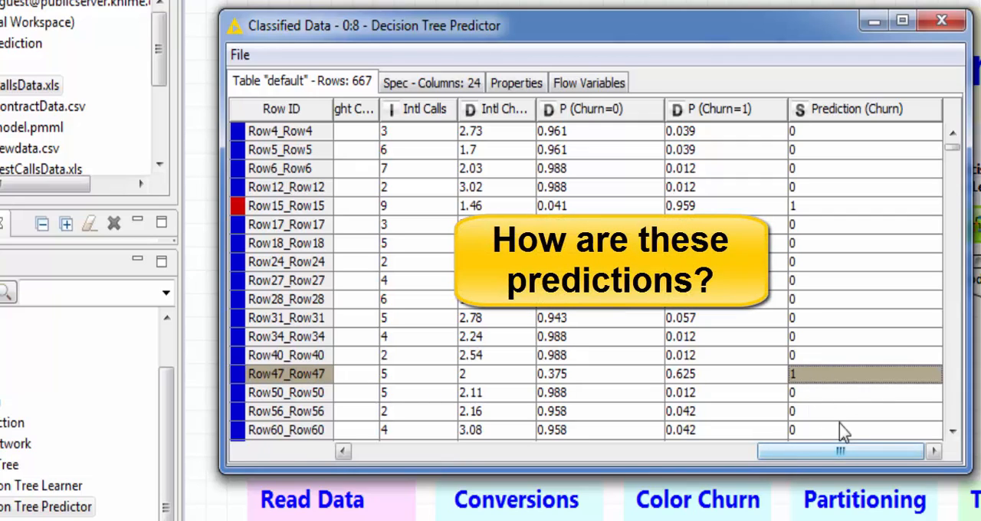
left_click_drag(966, 332, 970, 307)
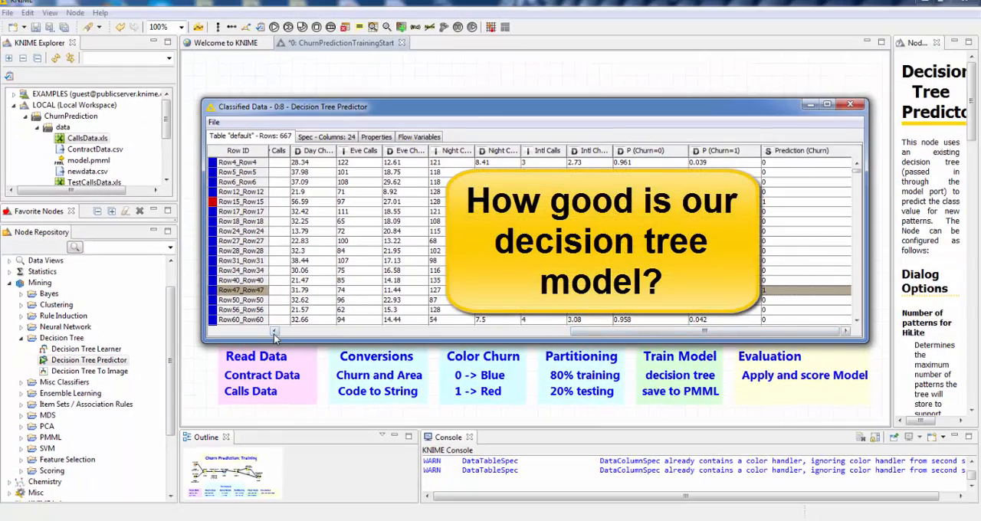
left_click(855, 105)
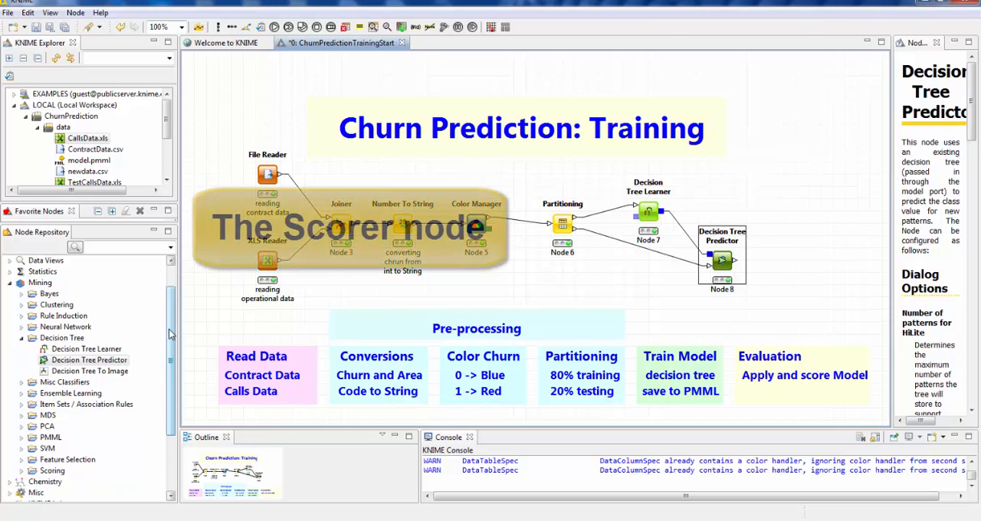
- Find the Scorer node in the repository and add it to the workflow, fed by the Decision Tree Predictor's output
left_click(141, 248)
type("s")
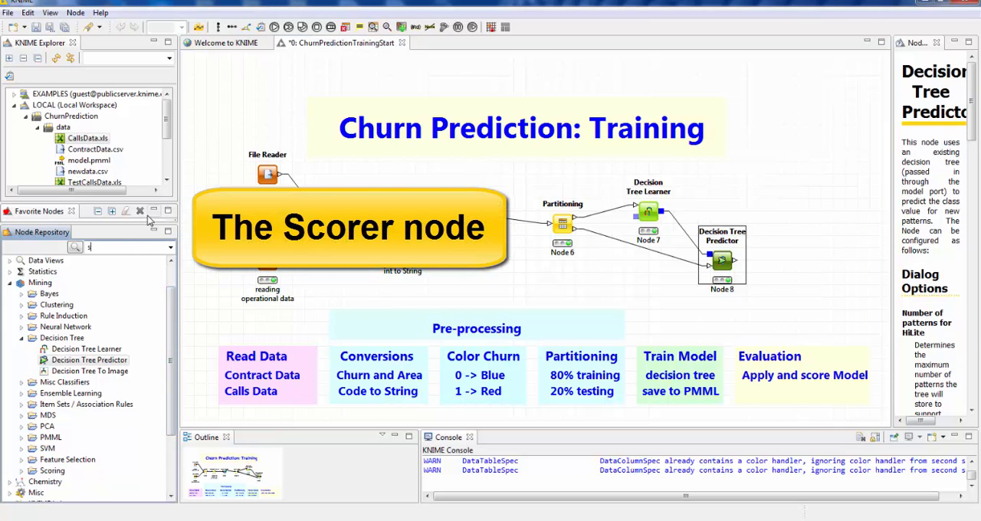
type("corer")
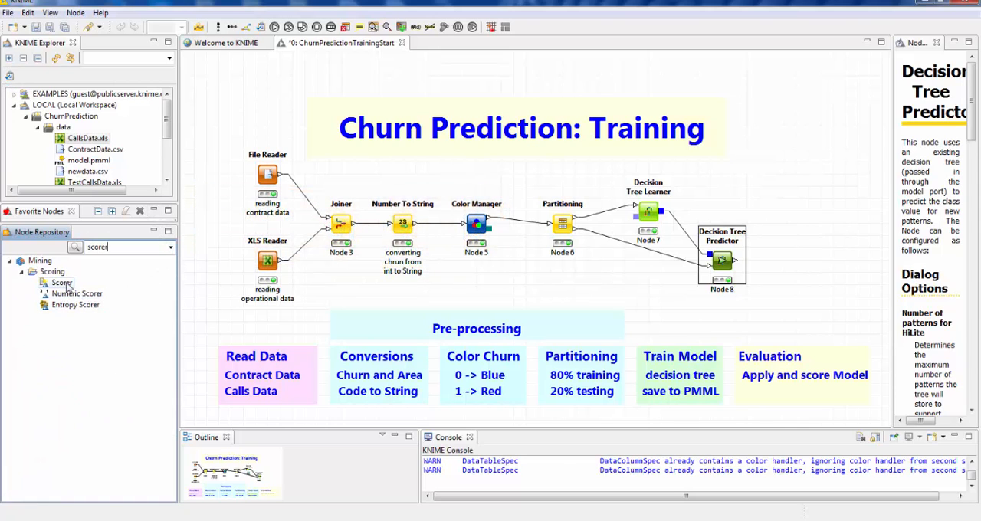
left_click_drag(65, 283, 797, 232)
left_click(795, 232)
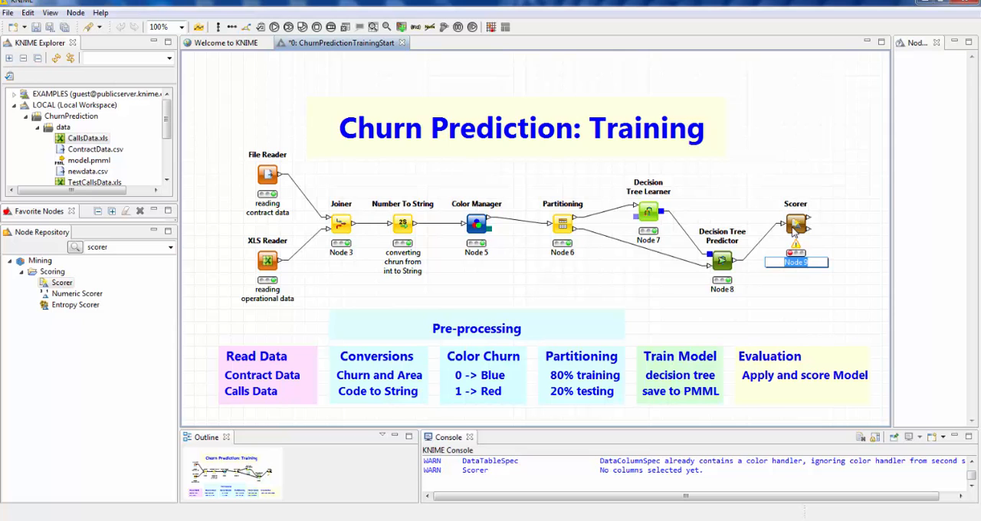
- Configure the Scorer to compare Churn as the first column with Prediction (Churn) as the second column
double_click(794, 225)
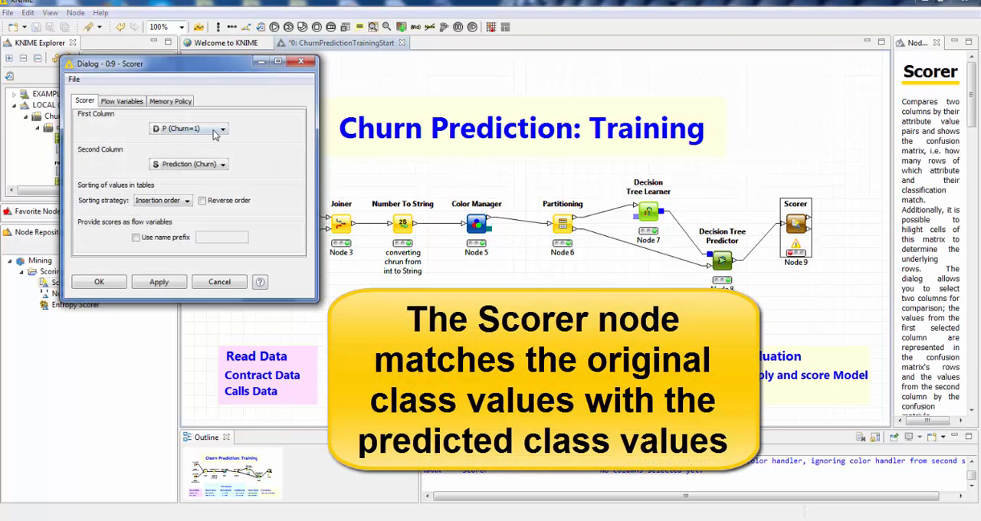
left_click(222, 128)
scroll(225, 158, "up", 2)
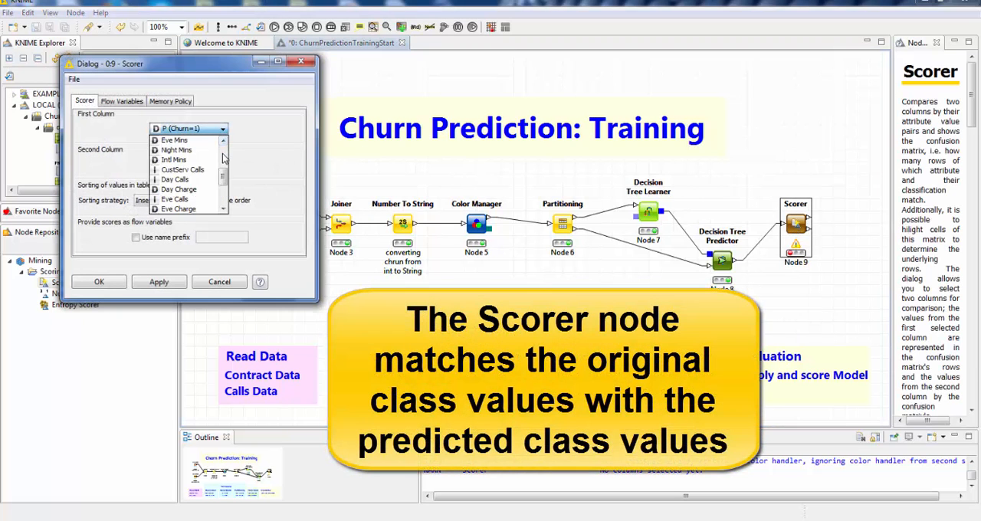
scroll(223, 158, "down", 2)
left_click(180, 169)
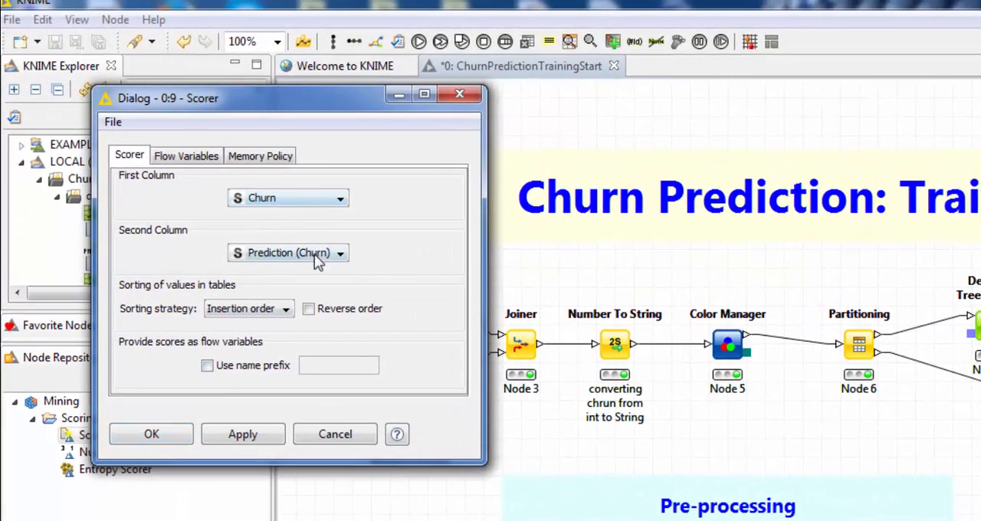
left_click(165, 435)
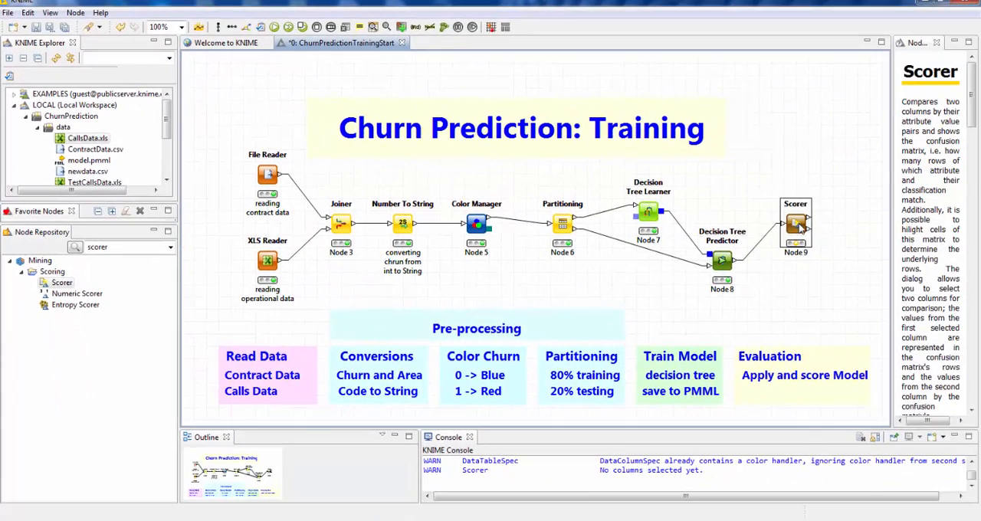
- Execute the Scorer and inspect the correct and wrong prediction cells in its confusion matrix, then close the matrix
right_click(799, 227)
left_click(827, 244)
right_click(798, 232)
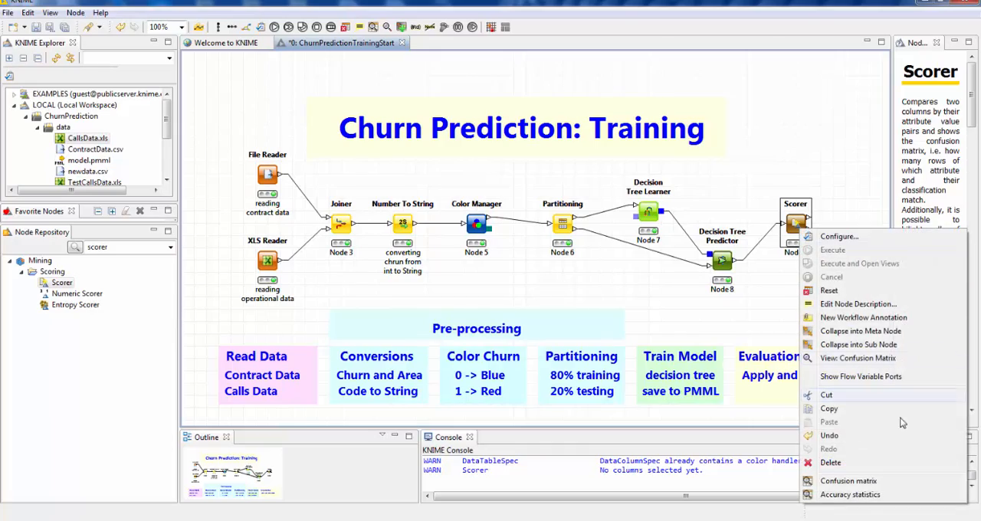
left_click(871, 481)
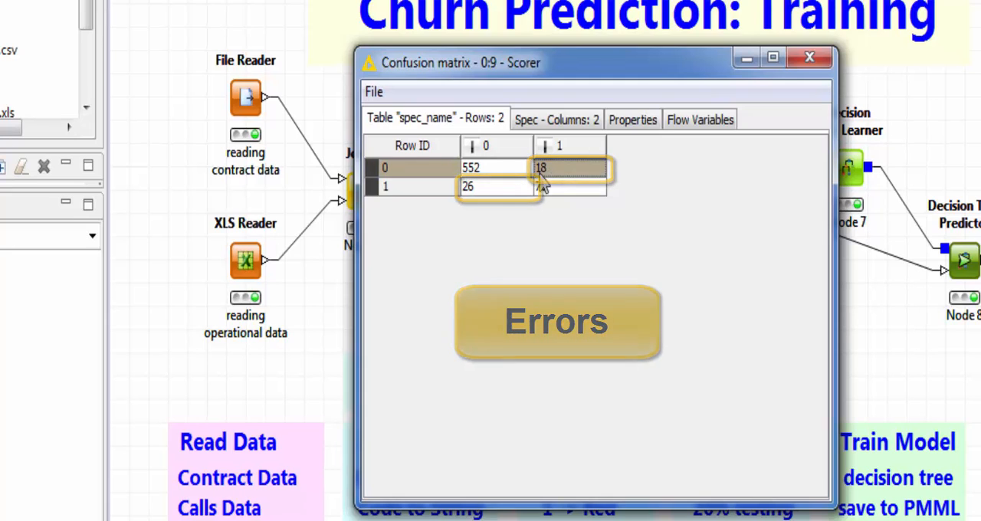
left_click(505, 172)
left_click(554, 190)
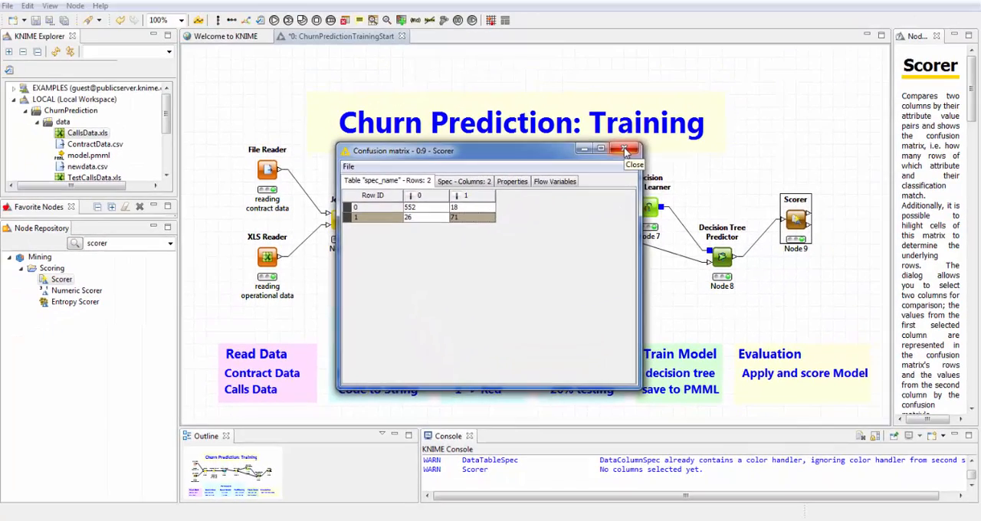
left_click(625, 151)
- Open the Scorer's accuracy statistics and enlarge the window to read every column through Accuracy and Cohen's kappa
right_click(795, 225)
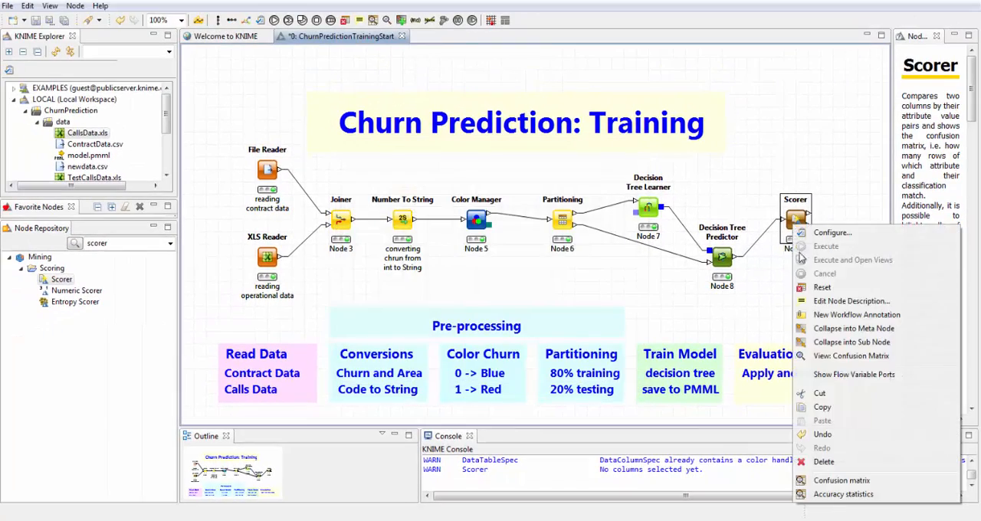
left_click(843, 494)
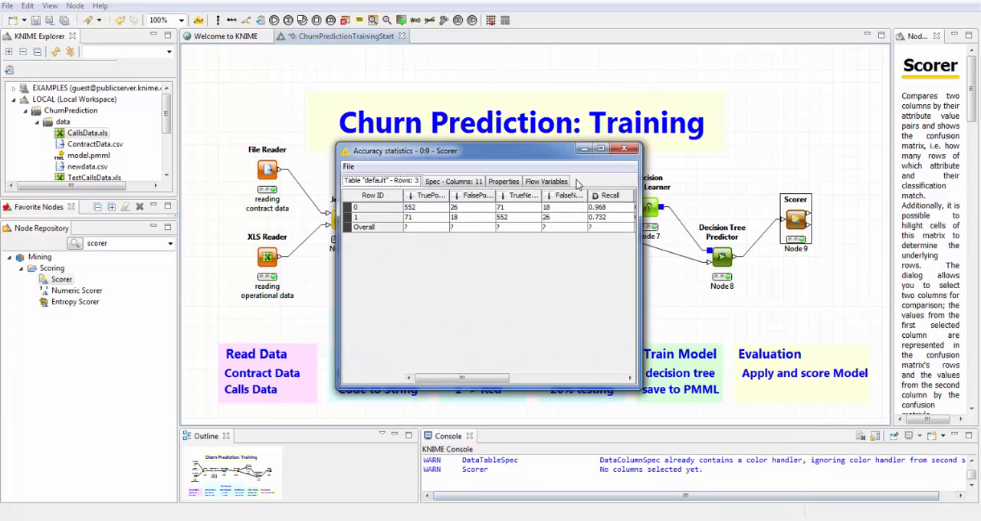
left_click_drag(538, 160, 420, 90)
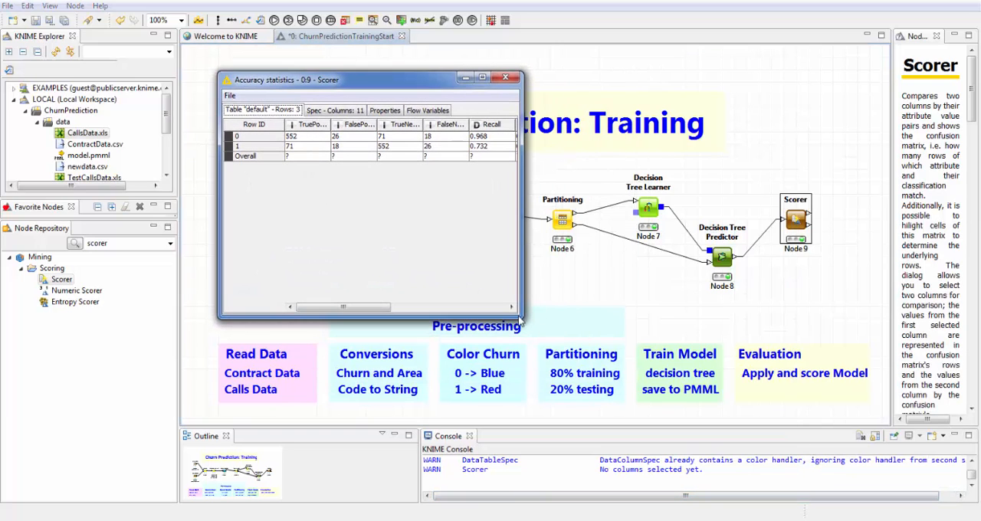
left_click_drag(521, 314, 858, 316)
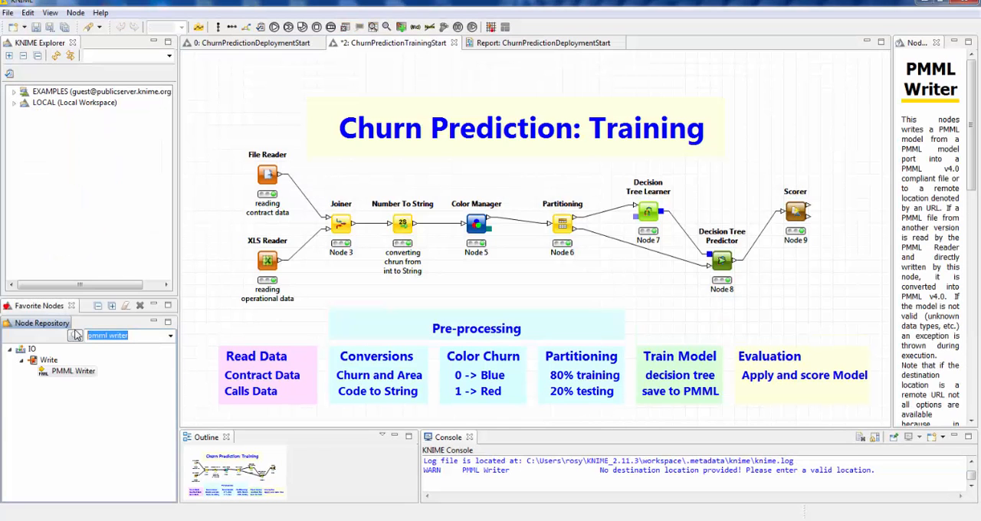
- Add a PMML Writer node above the Decision Tree Predictor and feed it the Decision Tree Learner's model
left_click(75, 335)
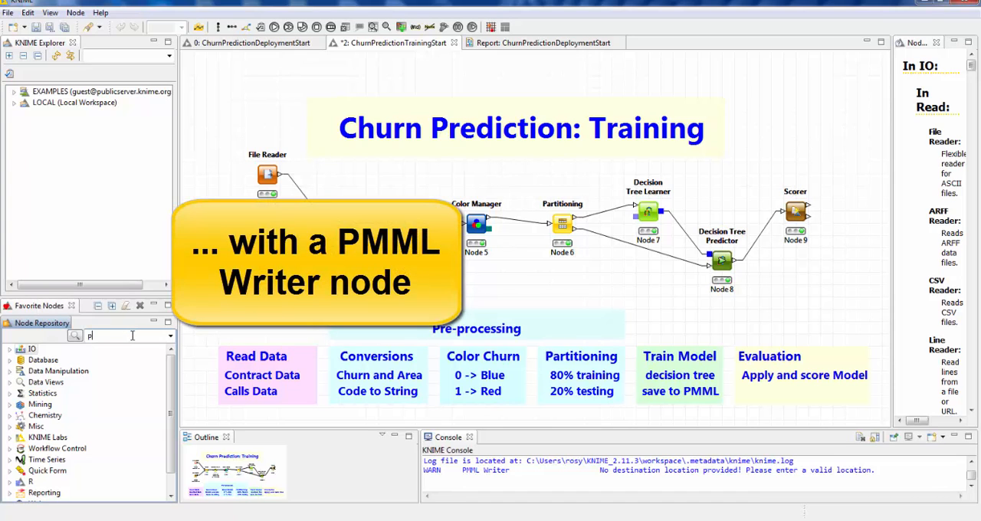
left_click(132, 335)
type("pmml writer")
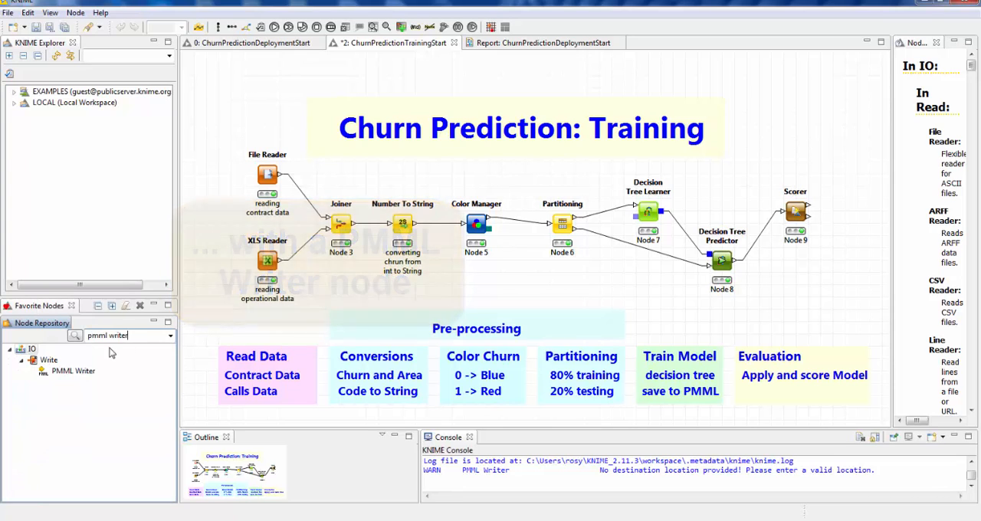
left_click_drag(73, 370, 721, 176)
left_click_drag(660, 213, 712, 175)
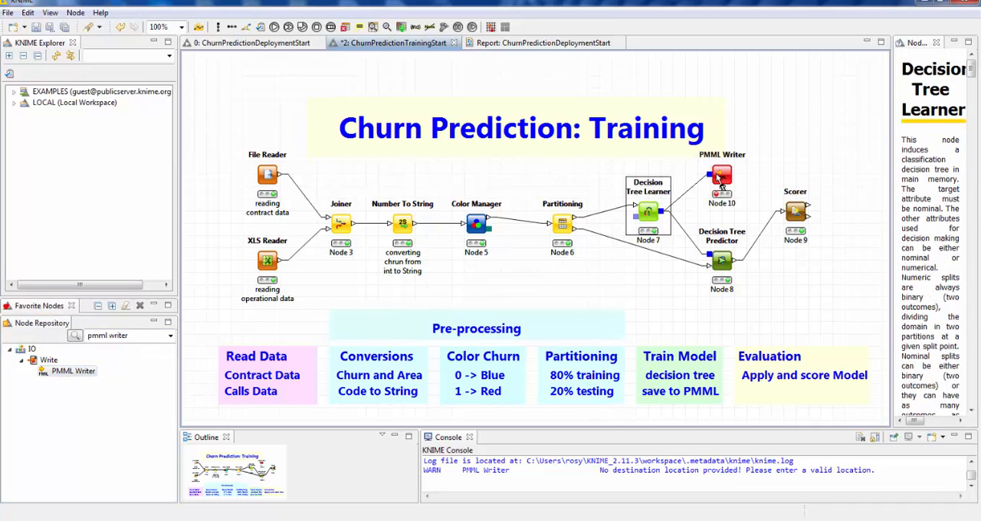
- Configure the PMML Writer to save the model to c:/temp/model.pmml
double_click(722, 178)
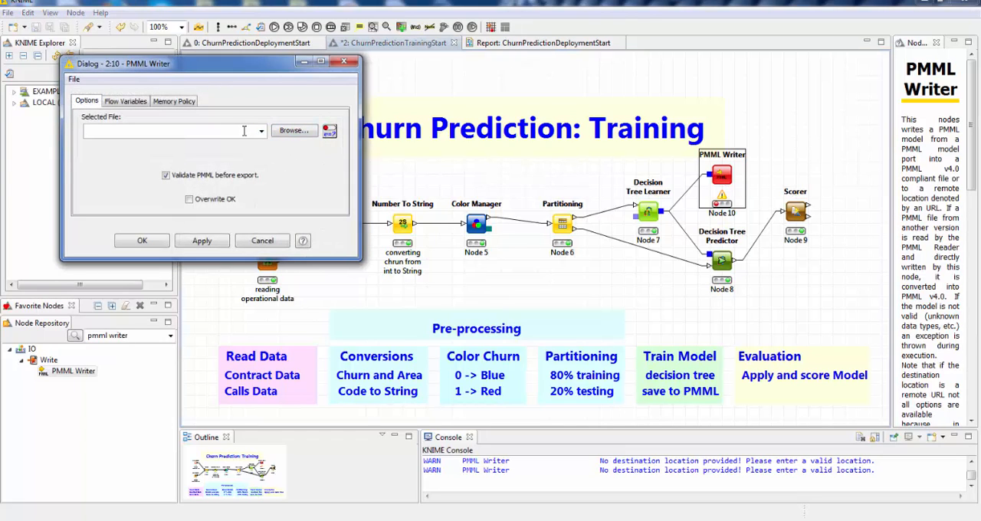
left_click(244, 131)
type("c:")
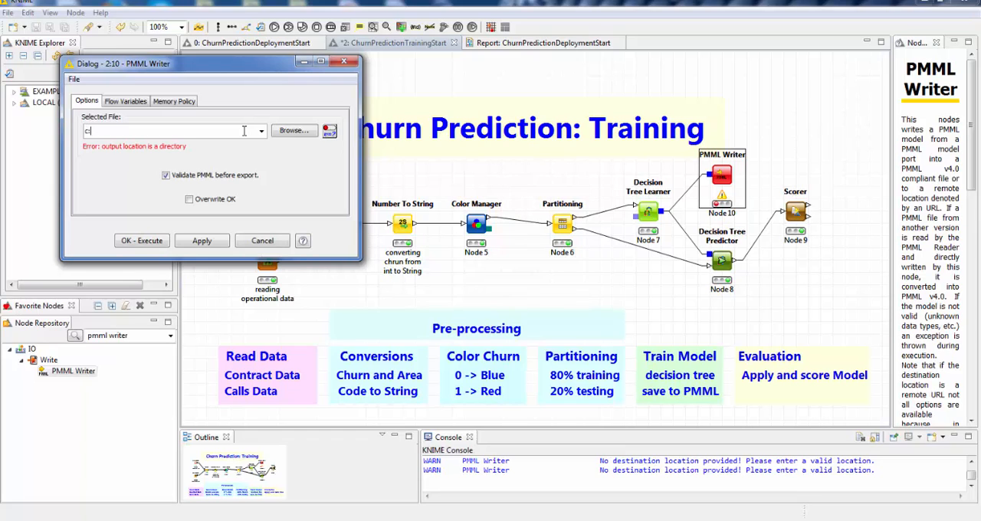
type("/te")
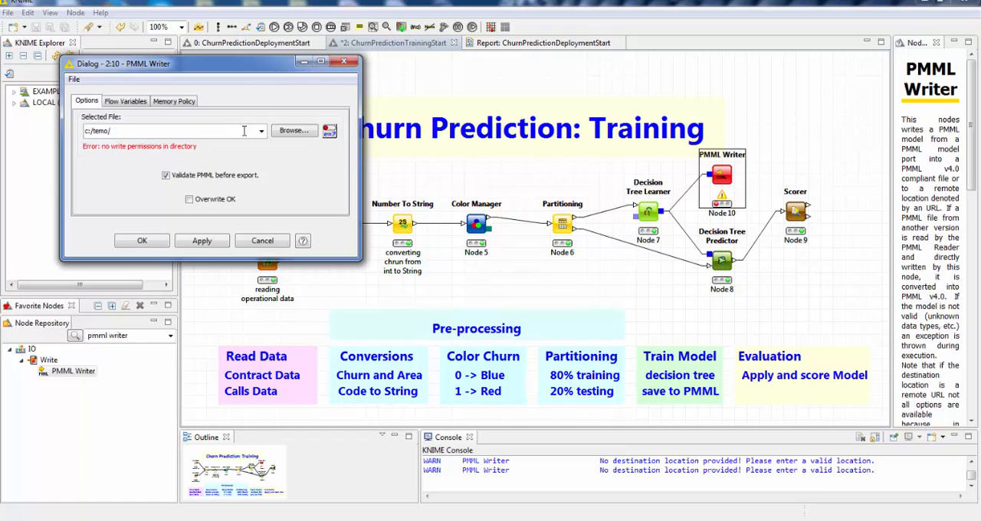
type("mp/m")
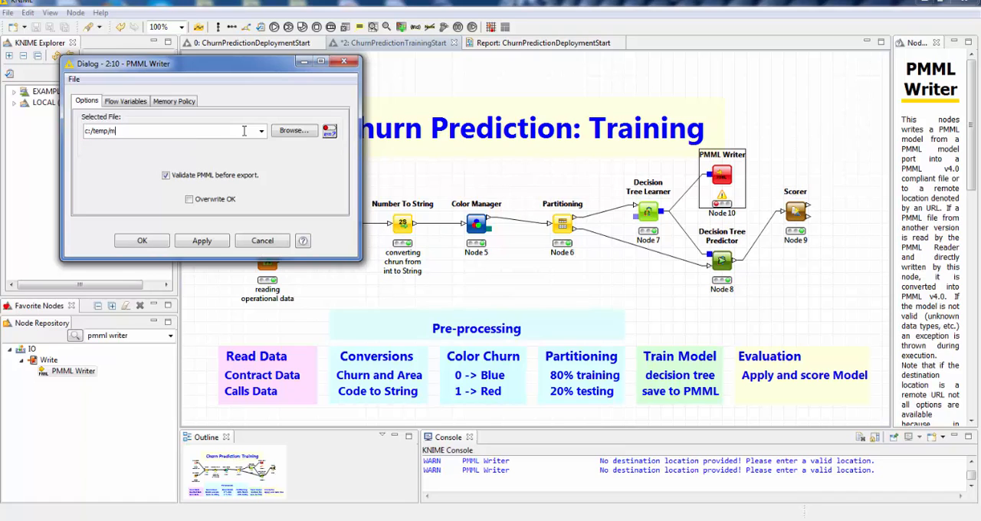
type("odel.pmml")
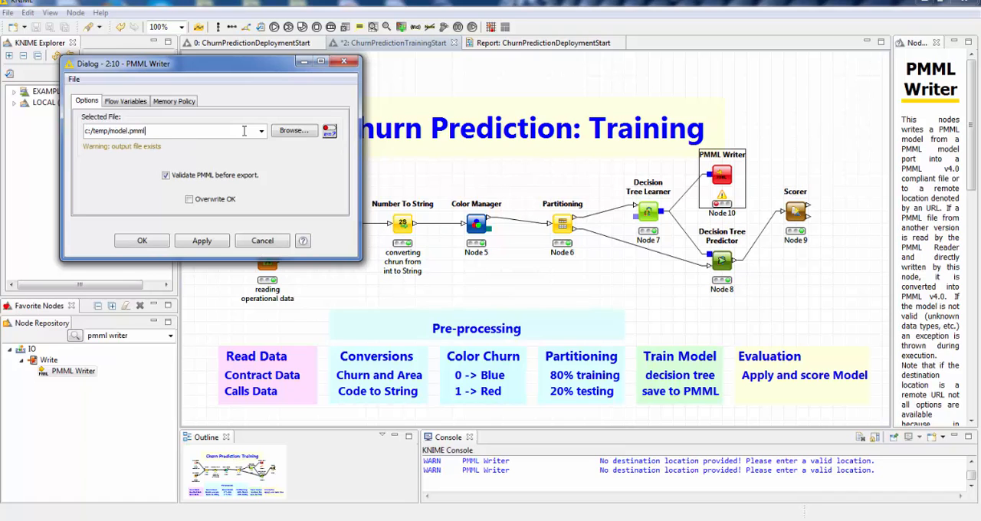
left_click(140, 241)
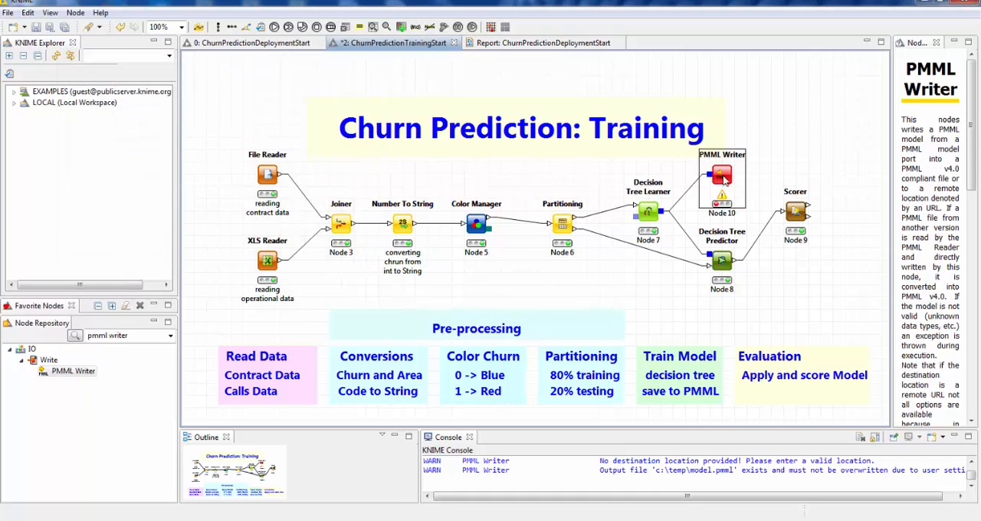
- Allow the PMML Writer to overwrite its existing output file and execute the node
double_click(723, 178)
left_click(204, 214)
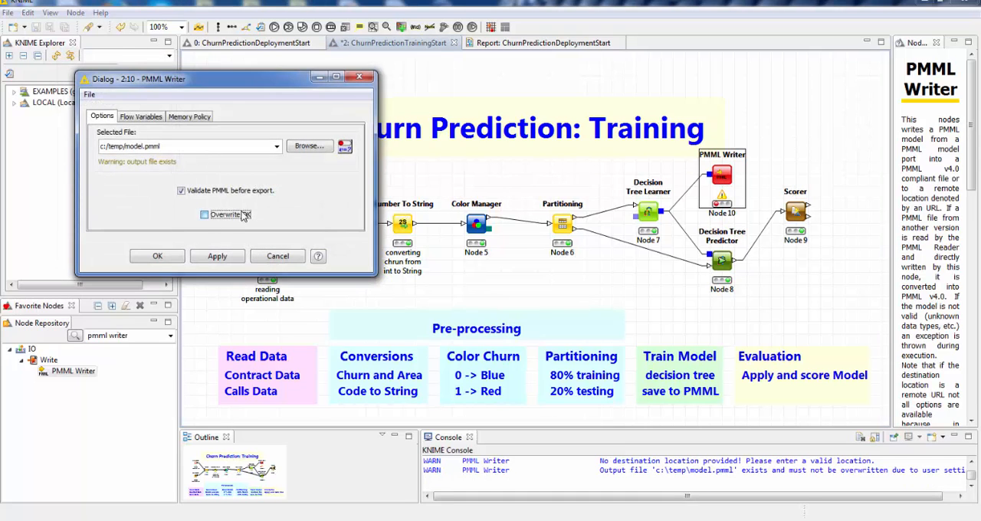
left_click(157, 255)
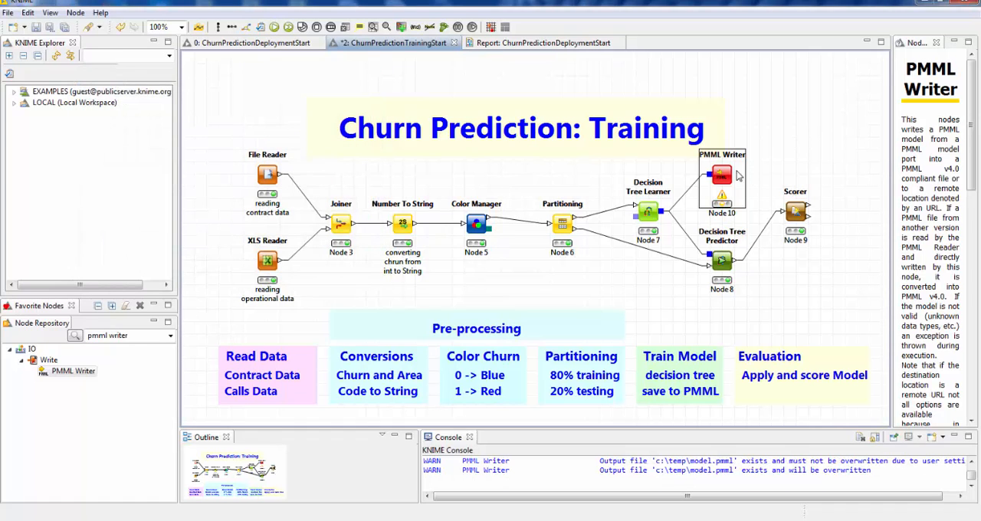
right_click(717, 179)
left_click(763, 202)
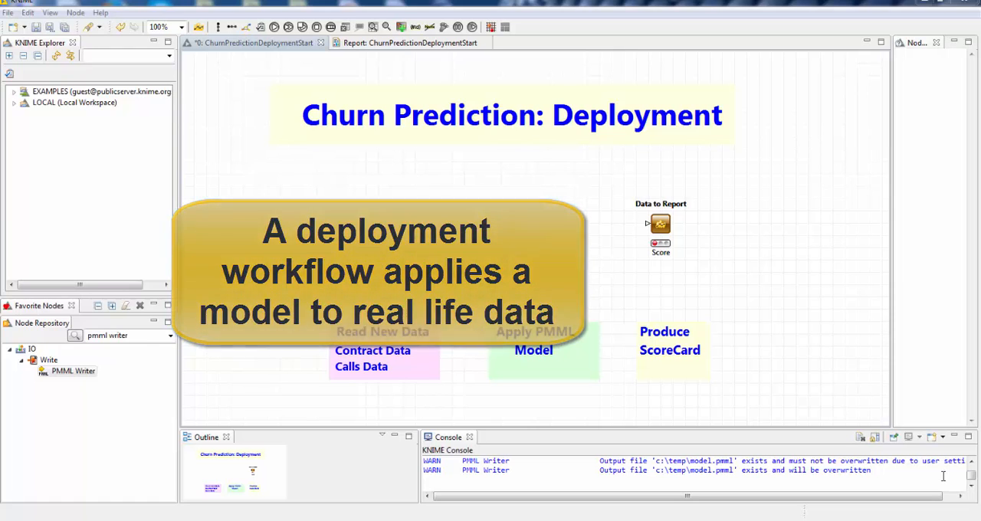
- Add a File Reader node for newdata.csv from the ChurnPrediction data folder above the Read New Data annotation
left_click(13, 104)
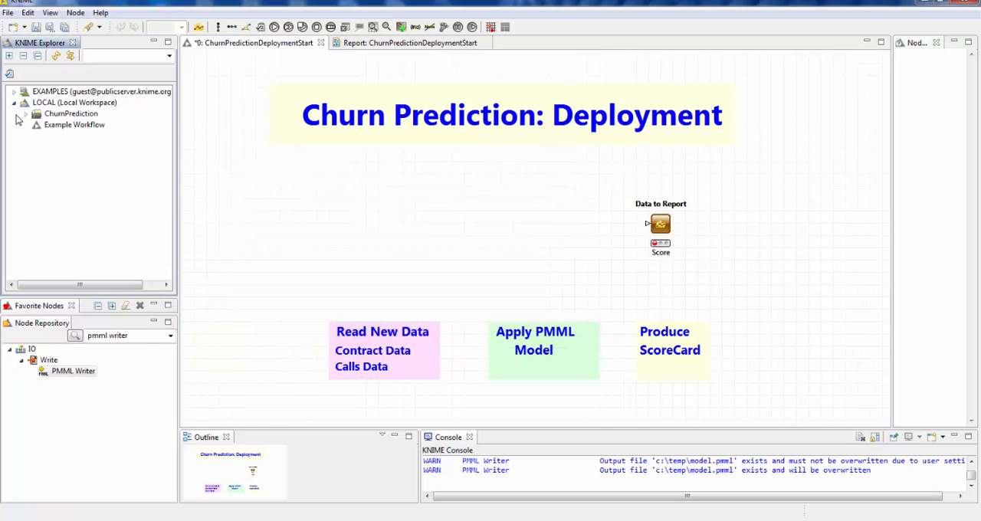
left_click(26, 114)
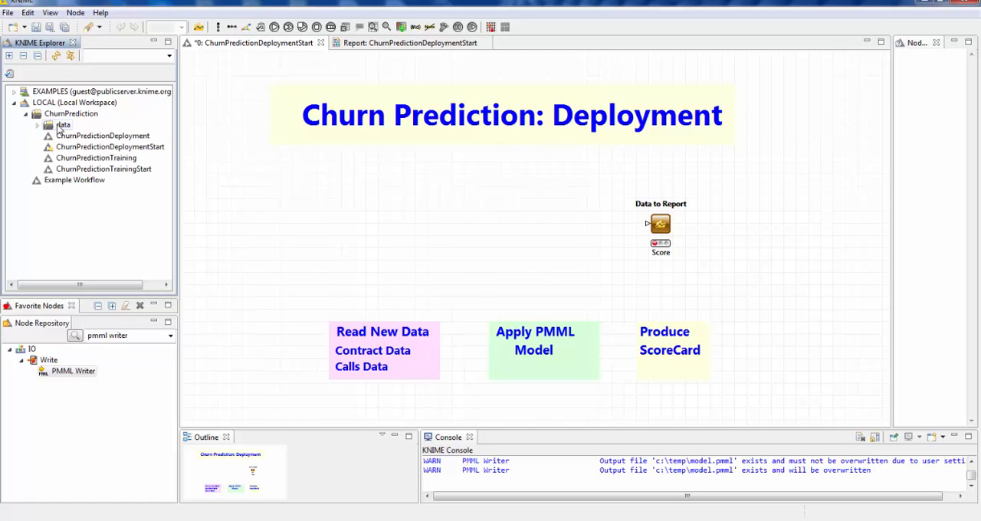
left_click(37, 124)
left_click(77, 170)
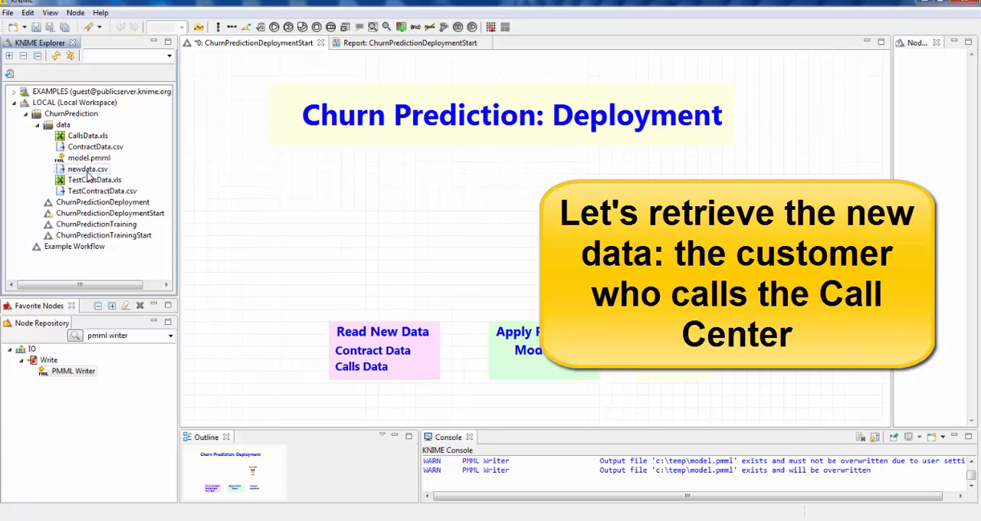
left_click_drag(87, 174, 372, 242)
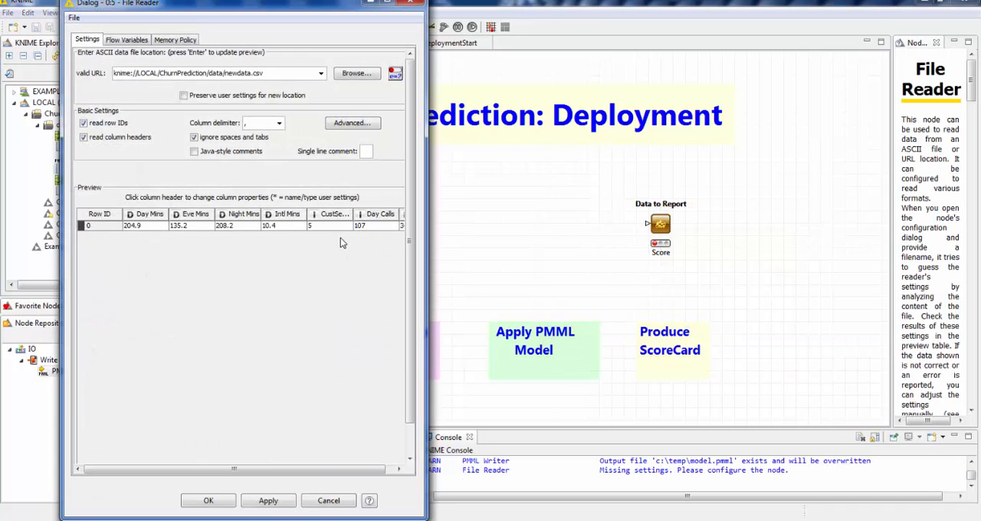
- Turn off reading of row IDs in the File Reader, accept the node reset and execute the node
left_click(108, 125)
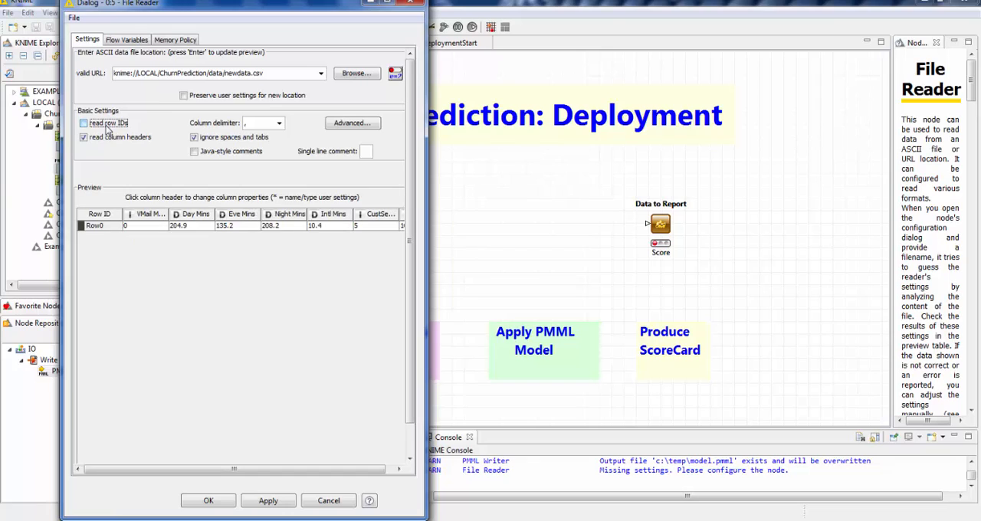
left_click(209, 502)
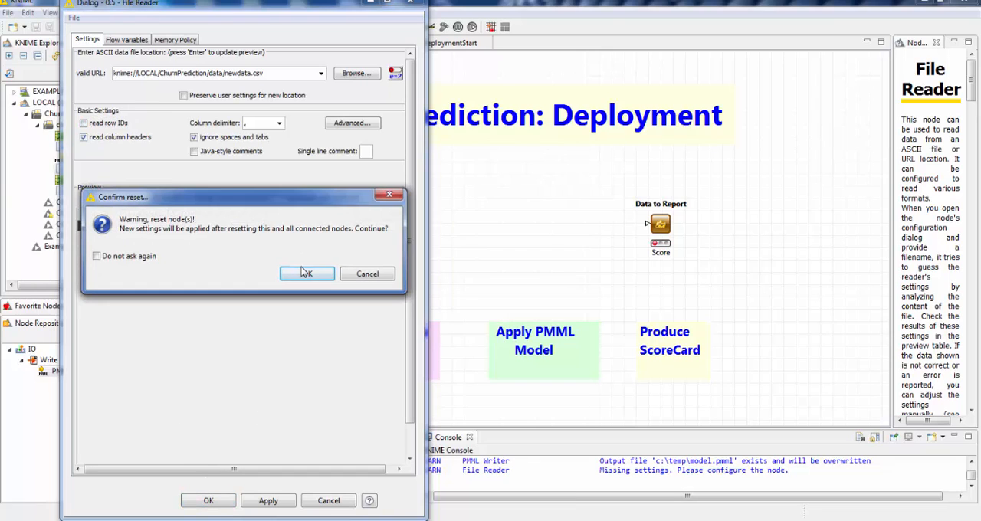
left_click(305, 273)
right_click(369, 232)
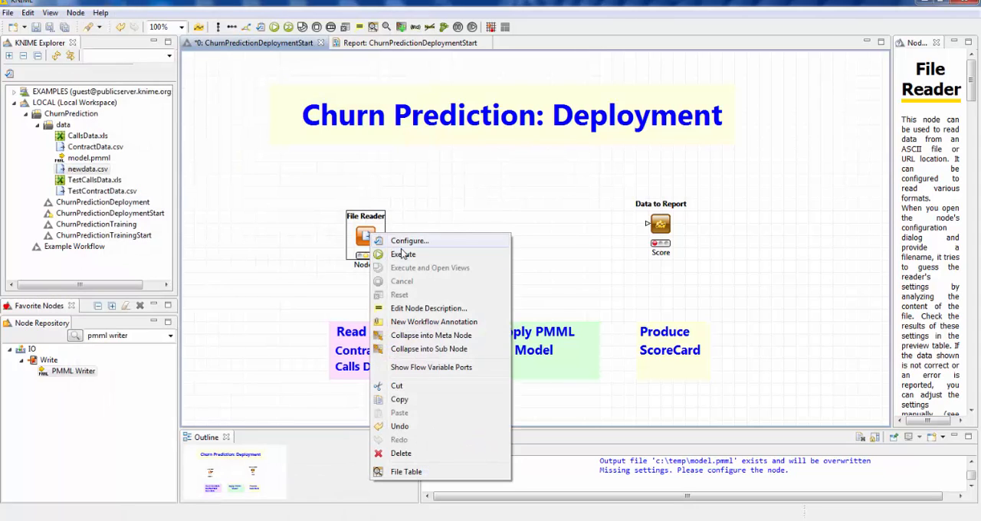
left_click(403, 255)
- Open the File Reader's output table and examine all its columns, from the minutes and calls columns through State
right_click(368, 238)
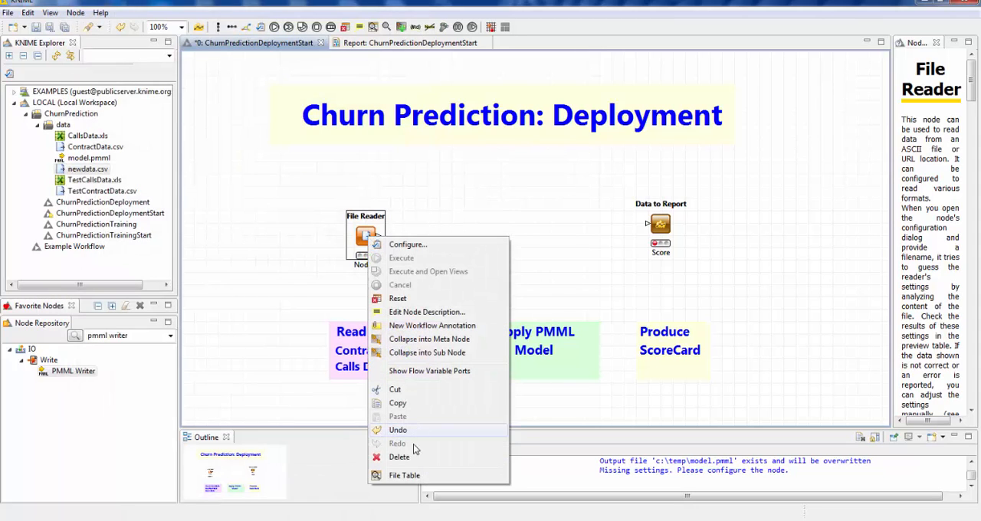
left_click(412, 475)
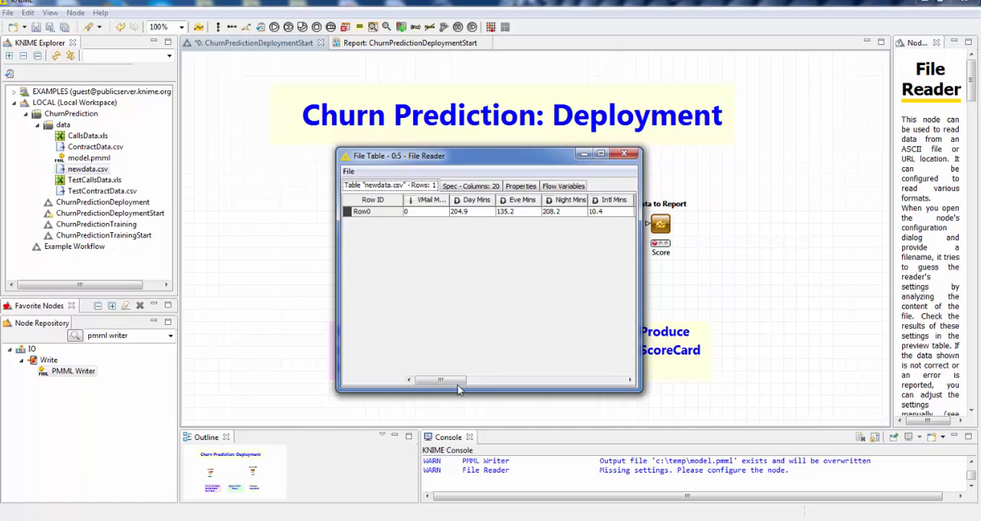
left_click_drag(462, 381, 630, 383)
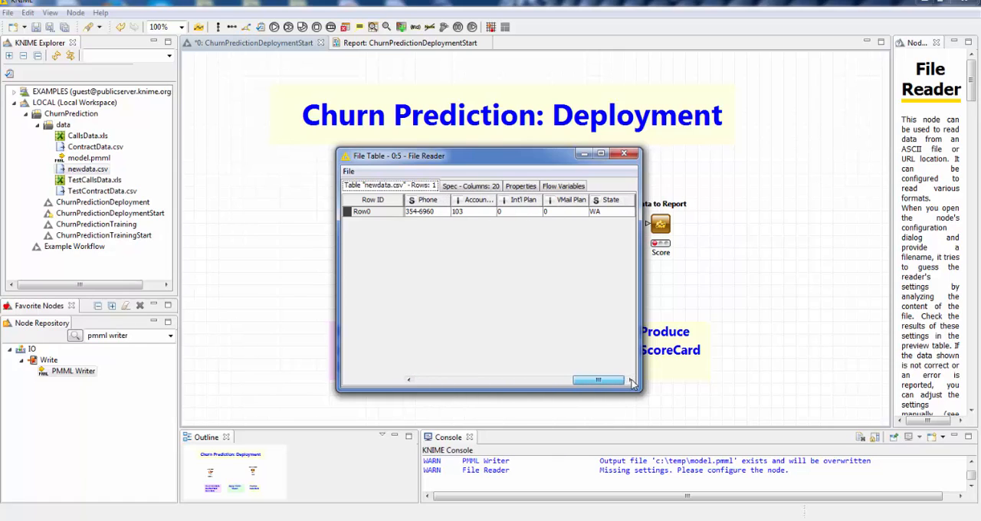
left_click(627, 155)
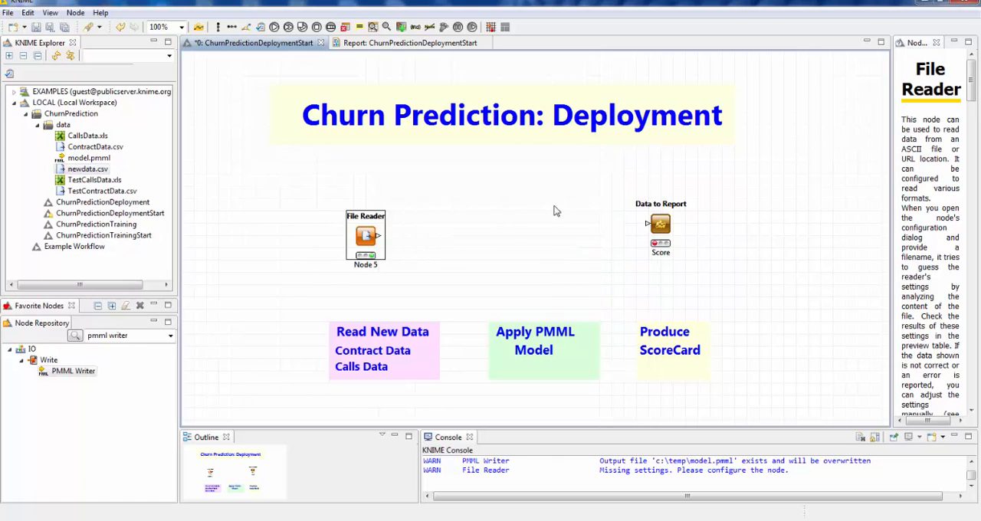
right_click(364, 235)
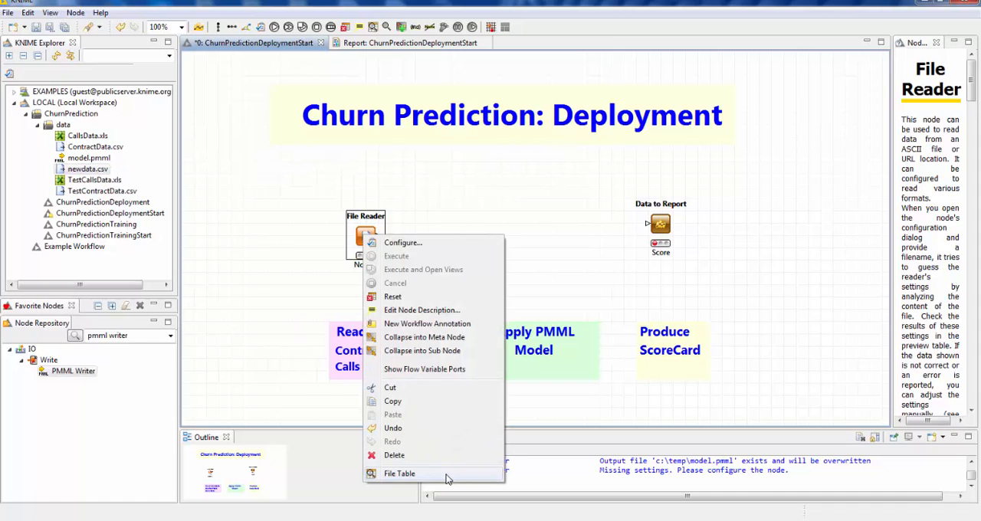
left_click(451, 475)
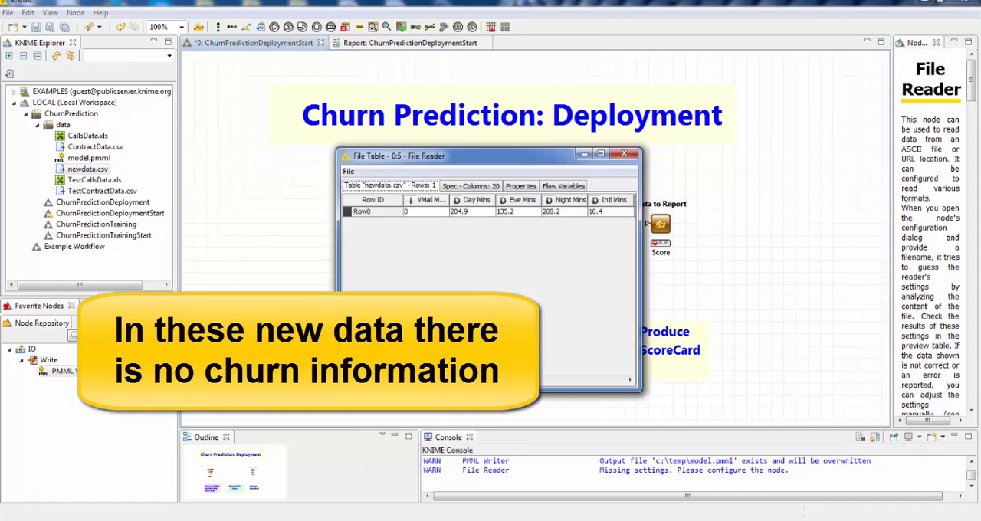
left_click(505, 380)
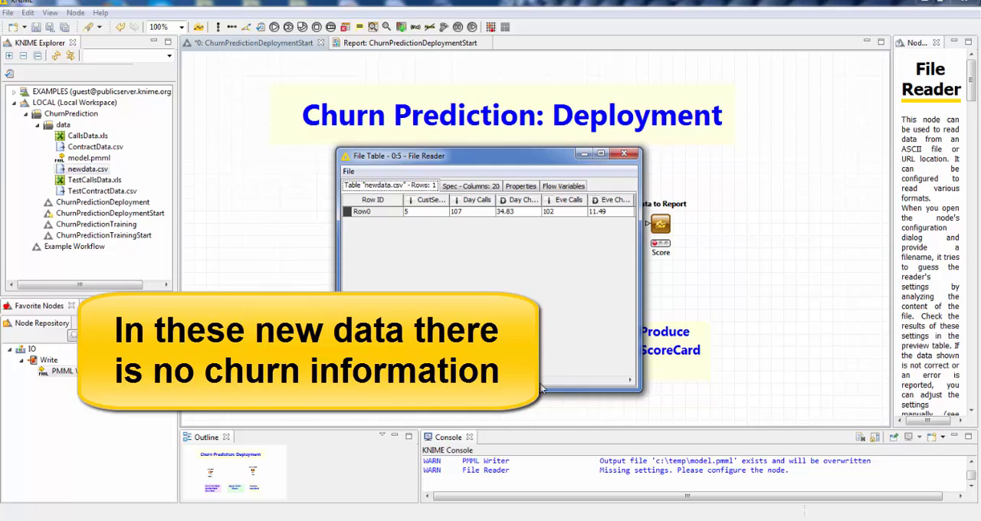
left_click(540, 383)
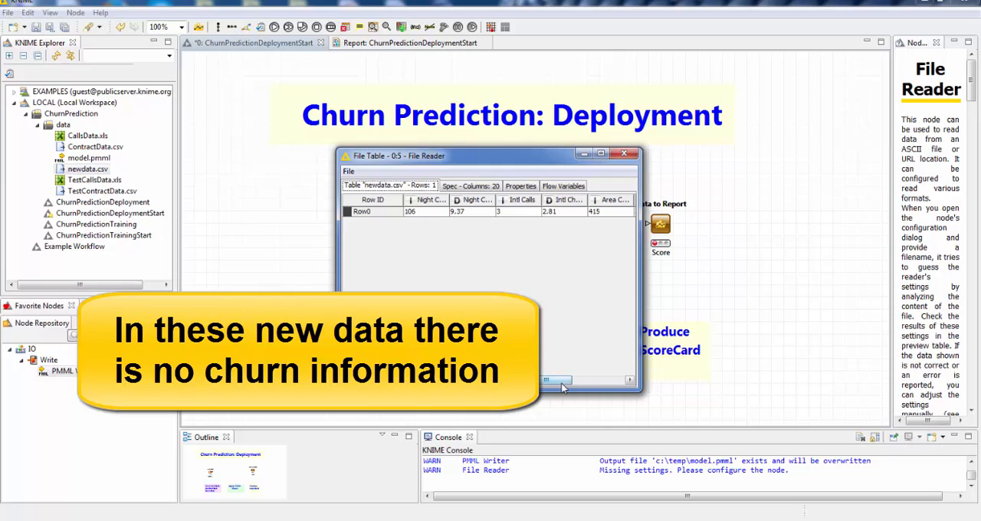
left_click(589, 383)
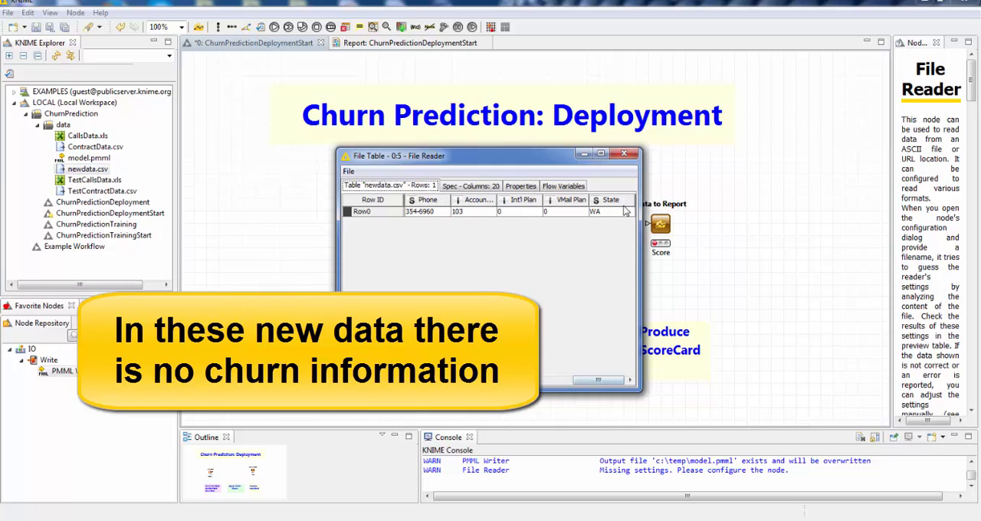
left_click(625, 156)
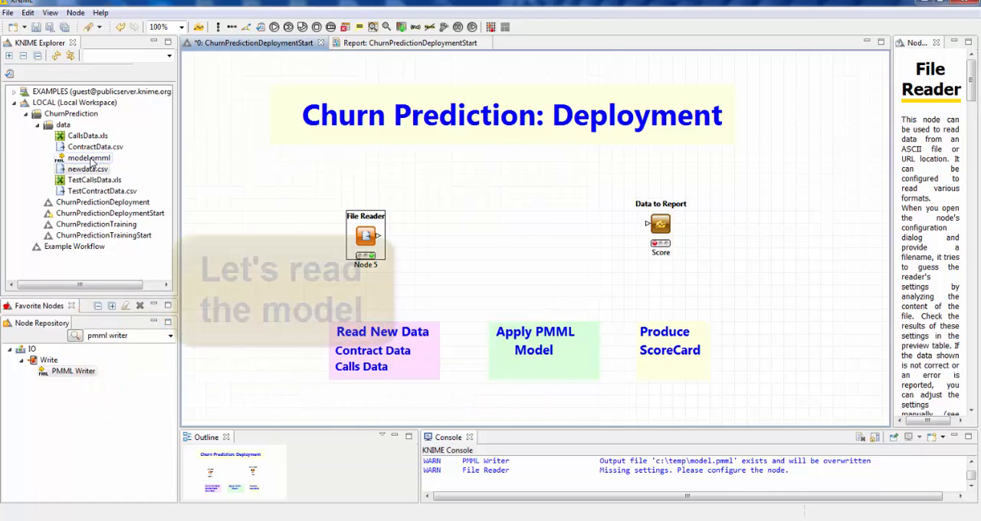
- Add a PMML Reader node for model.pmml from the data folder above the File Reader, accept its settings and execute it
left_click(90, 159)
left_click_drag(89, 159, 449, 181)
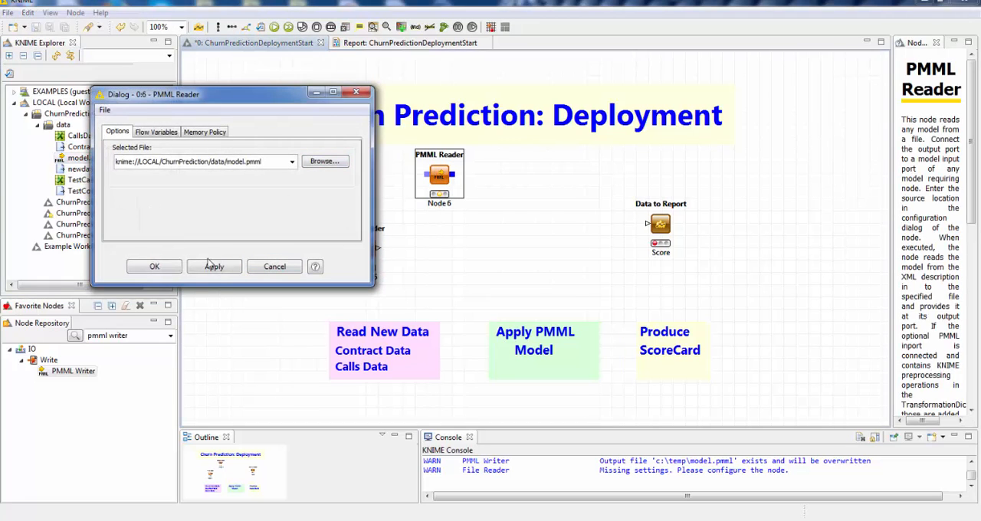
left_click(154, 267)
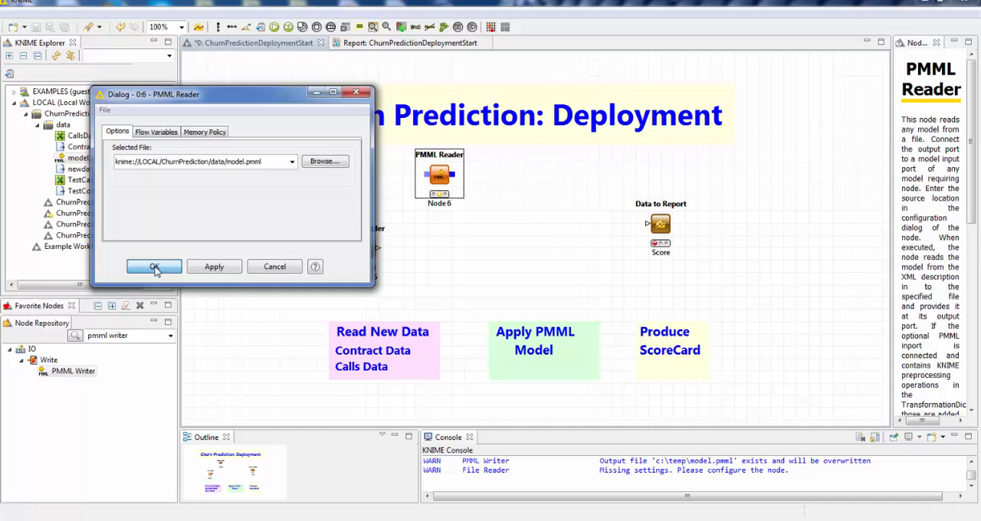
right_click(439, 170)
left_click(469, 183)
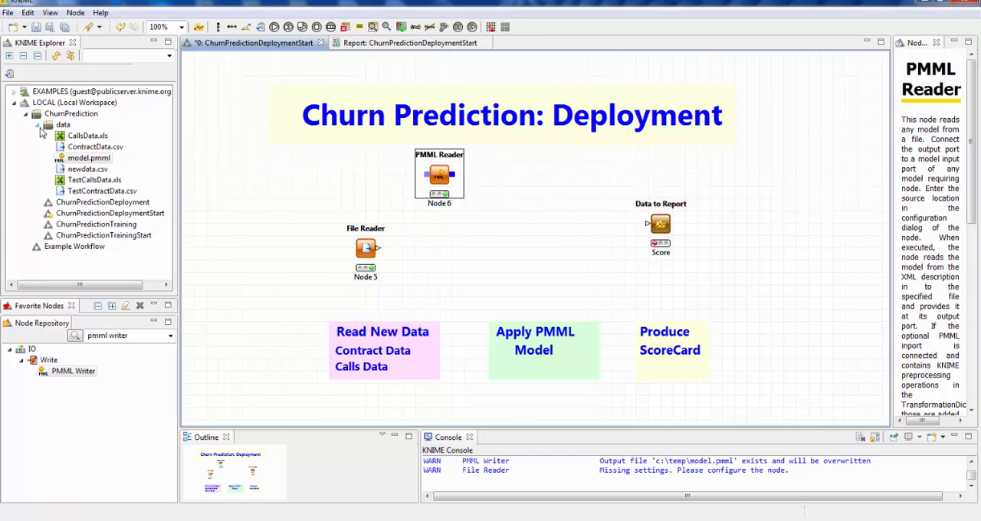
left_click(39, 126)
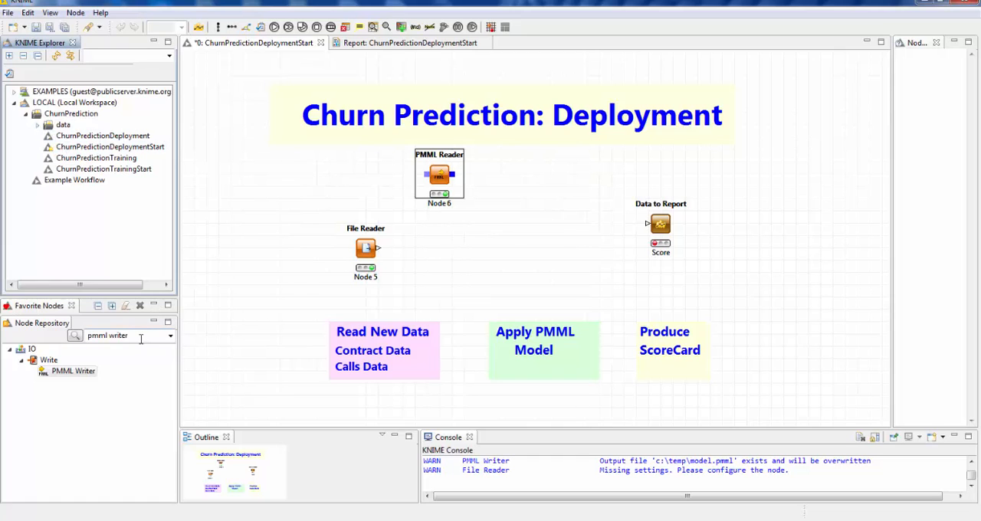
- Add a Decision Tree Predictor node and feed it the File Reader's data and the PMML Reader's model
left_click_drag(141, 339, 82, 337)
key("BackSpace")
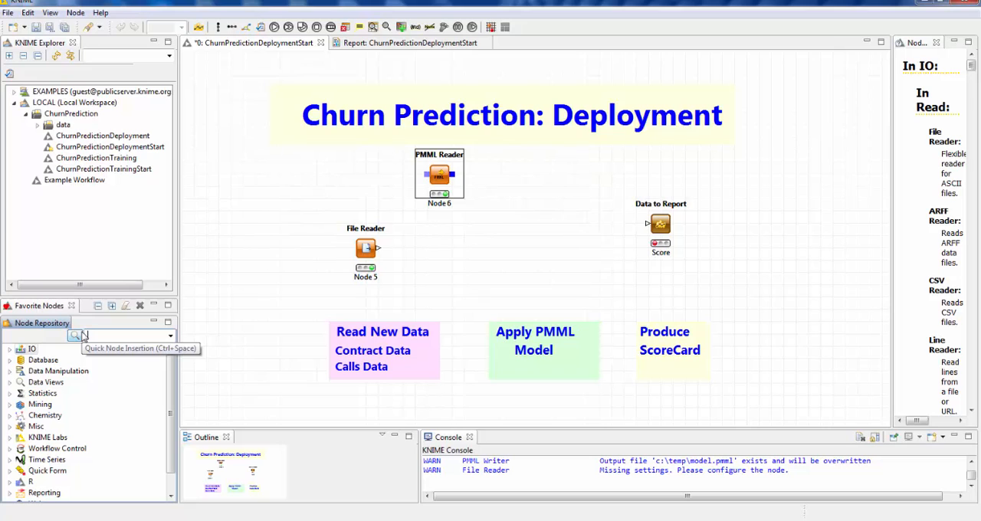
type("de")
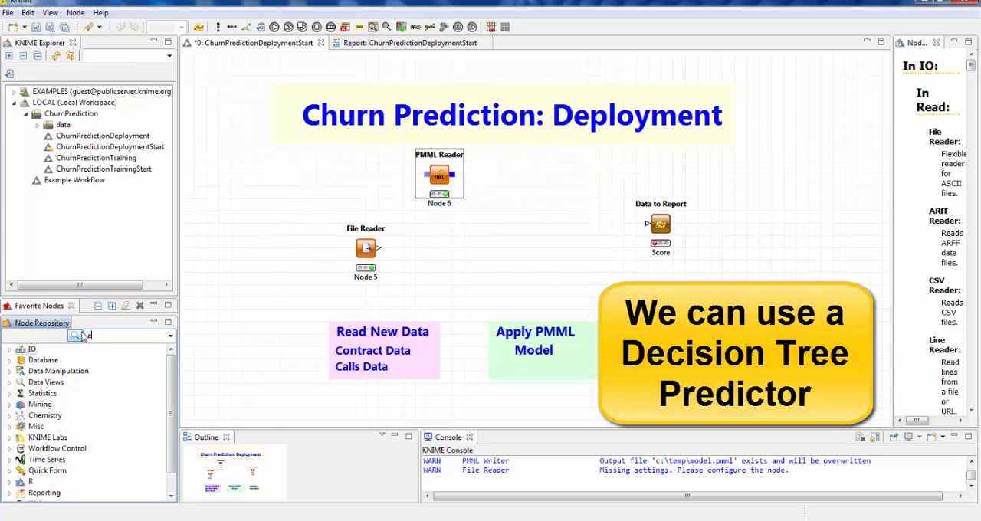
type("cision tree predictor")
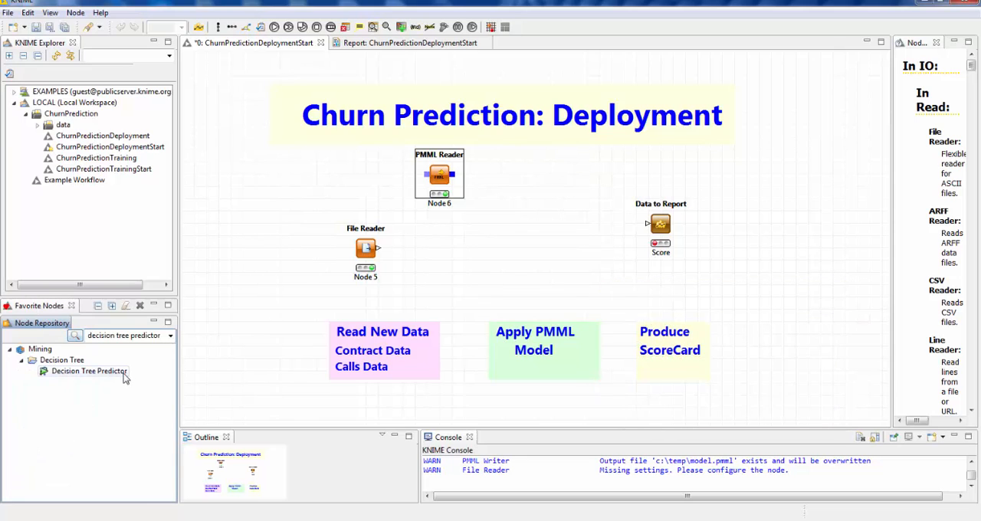
left_click_drag(97, 376, 561, 236)
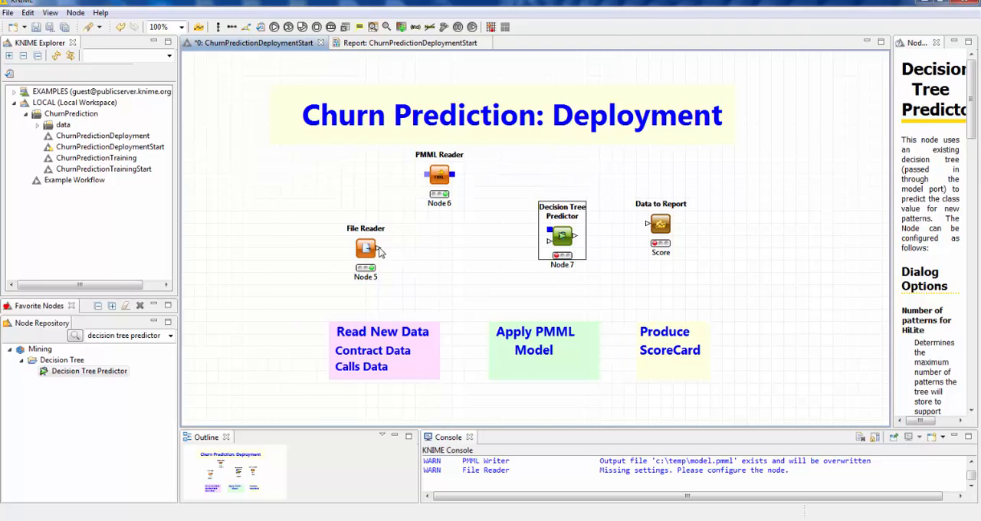
left_click_drag(381, 252, 567, 253)
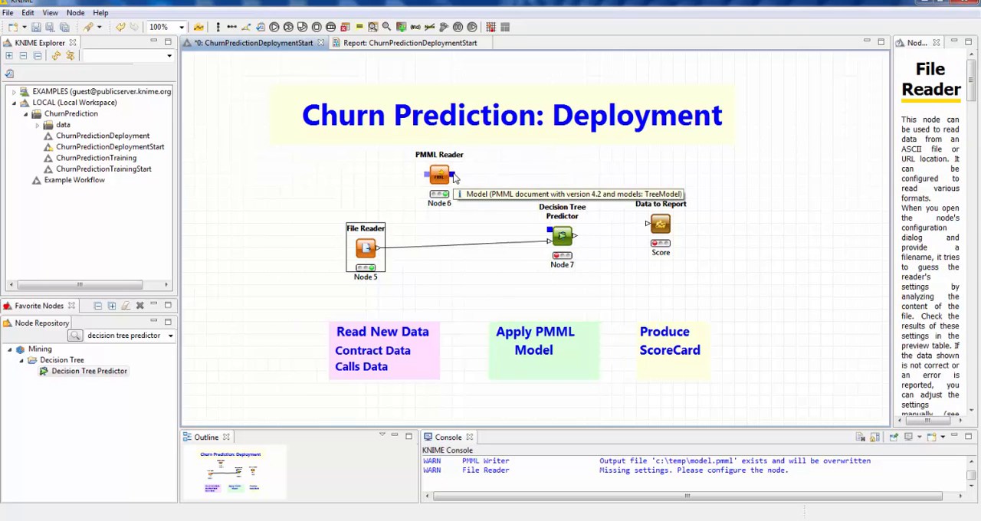
left_click_drag(455, 177, 549, 235)
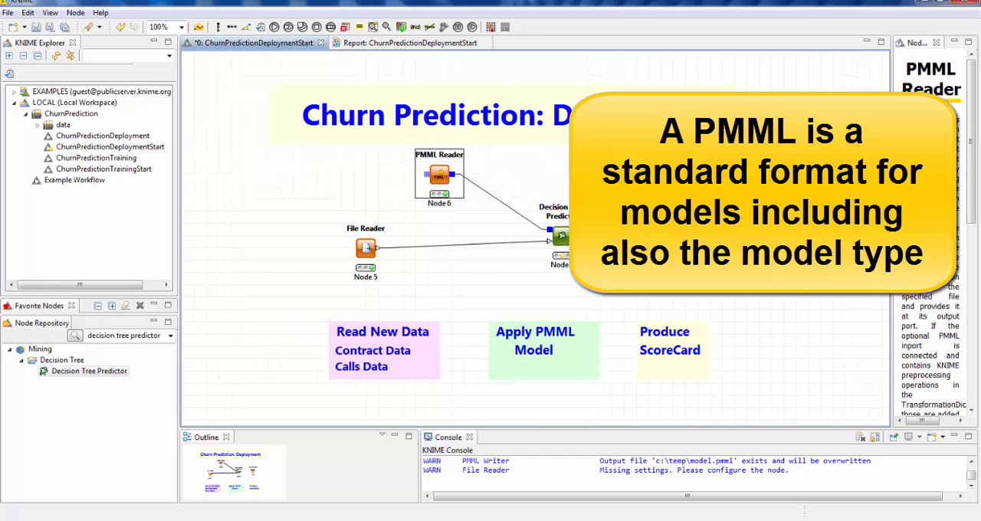
- Delete the Decision Tree Predictor node together with its two connections
left_click(557, 242)
key("Delete")
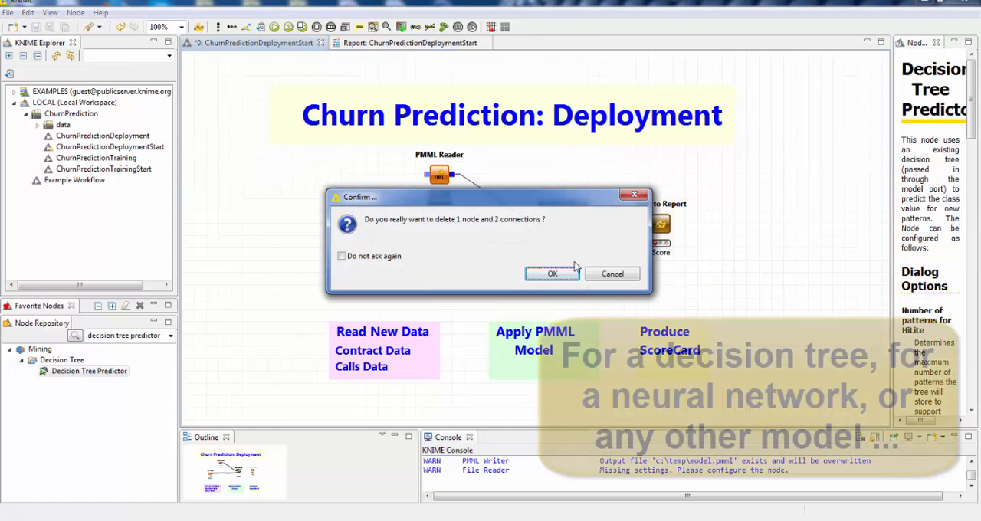
left_click(552, 273)
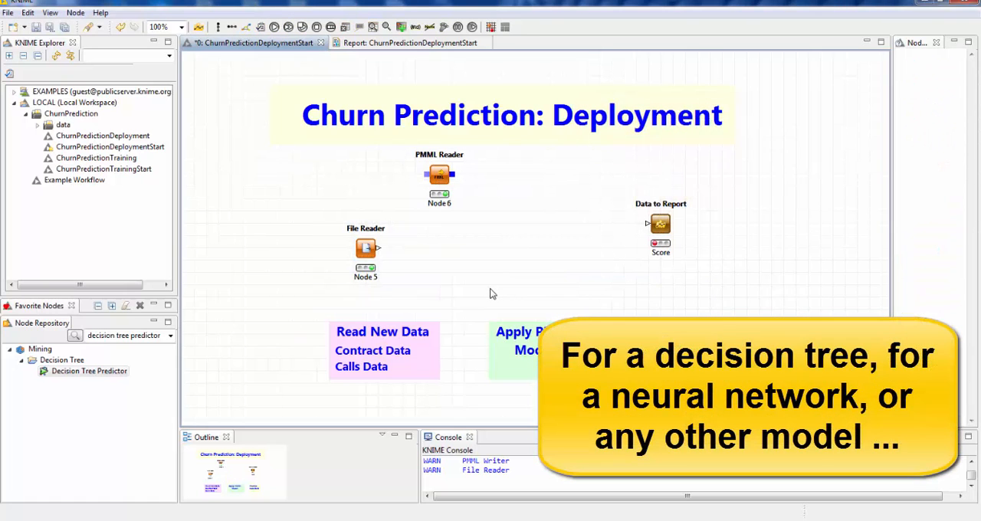
- Search the node repository for the PMML Predictor
left_click(162, 336)
left_click_drag(160, 335, 84, 329)
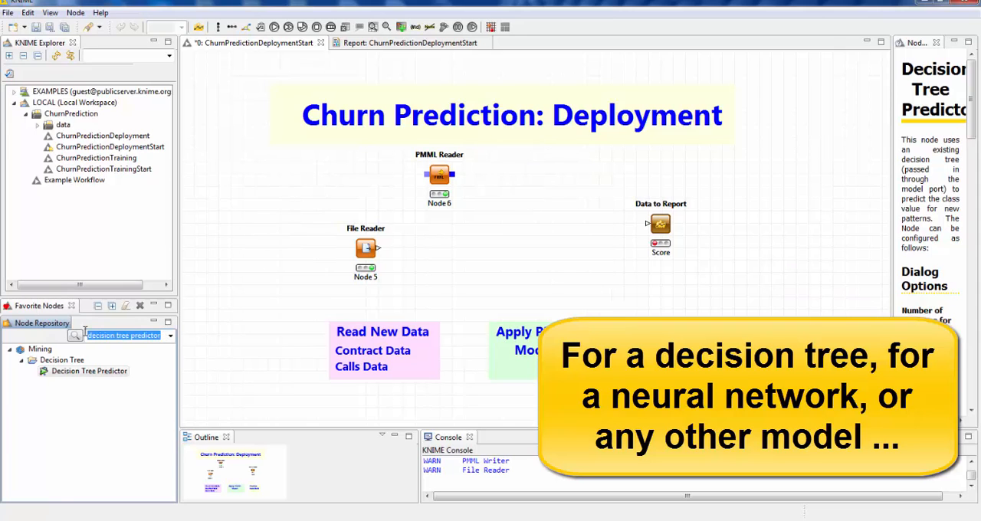
key("BackSpace")
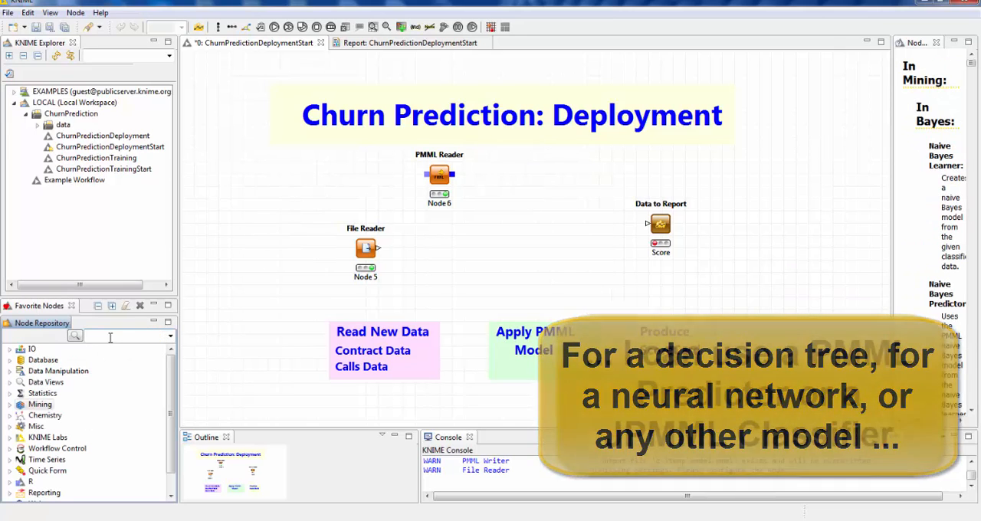
type("p")
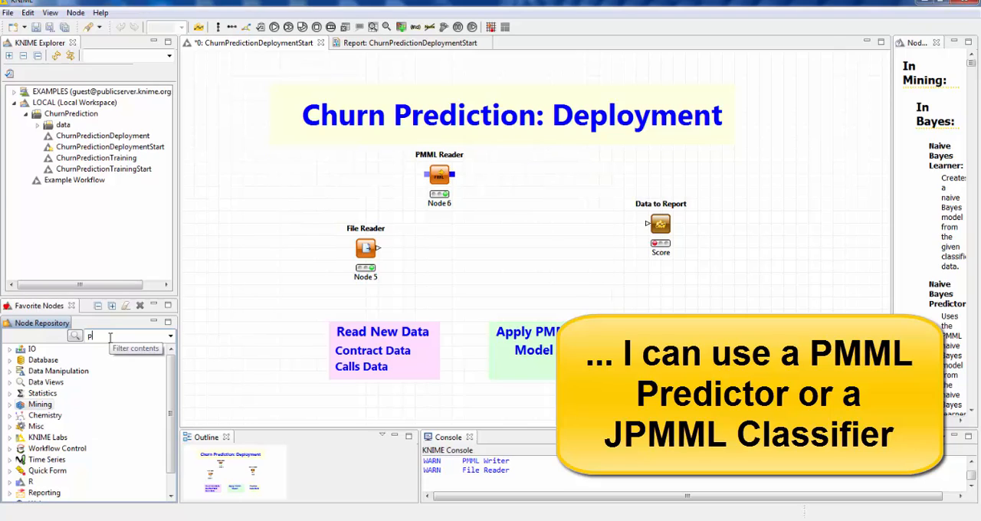
type("mml predictor")
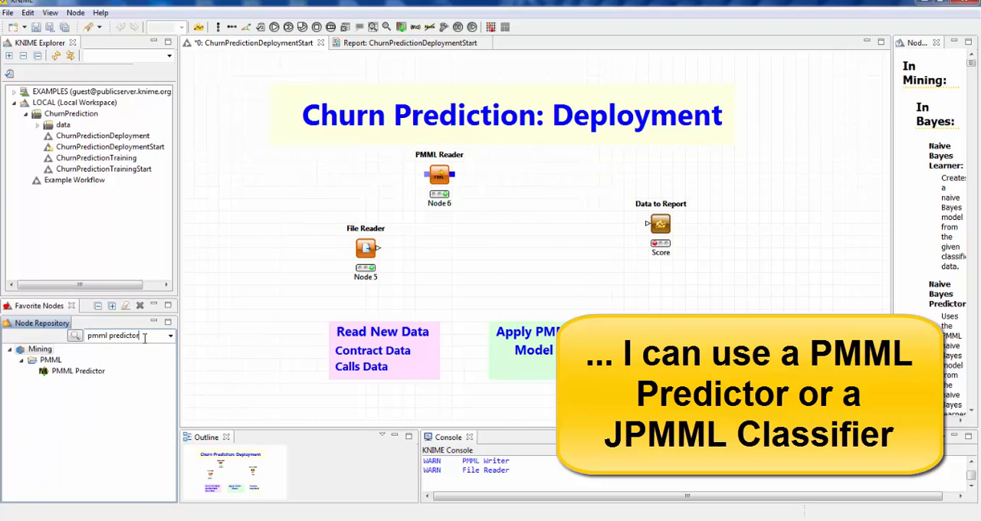
- Add a JPMML Classifier node between the readers and Data to Report, feeding it the File Reader's data and the PMML Reader's model
left_click_drag(144, 338, 72, 343)
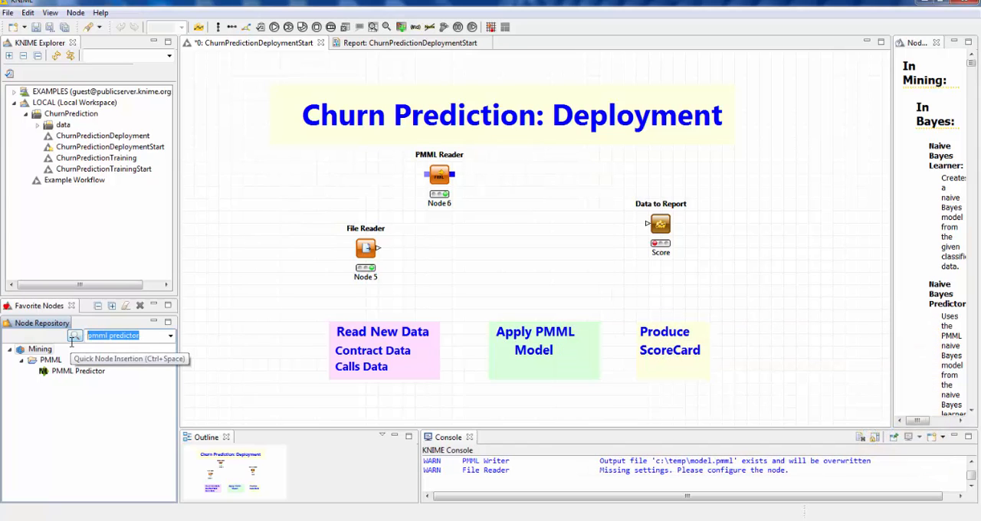
type("jpmml classifier")
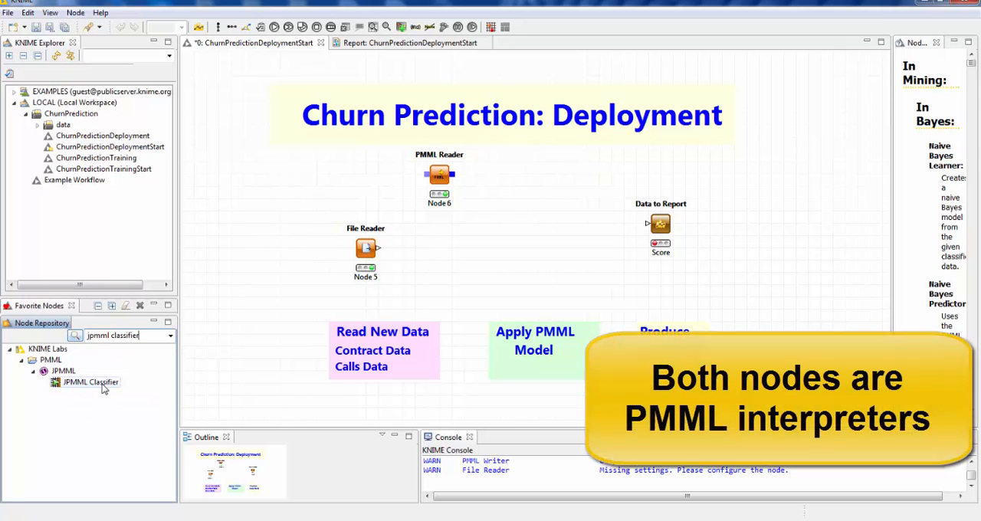
left_click_drag(98, 383, 538, 235)
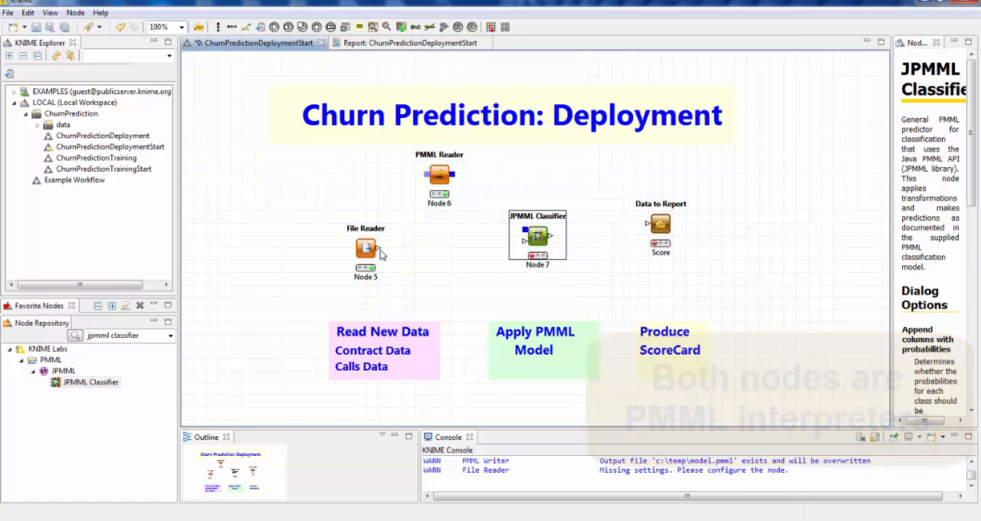
left_click(378, 250)
left_click_drag(378, 249, 527, 243)
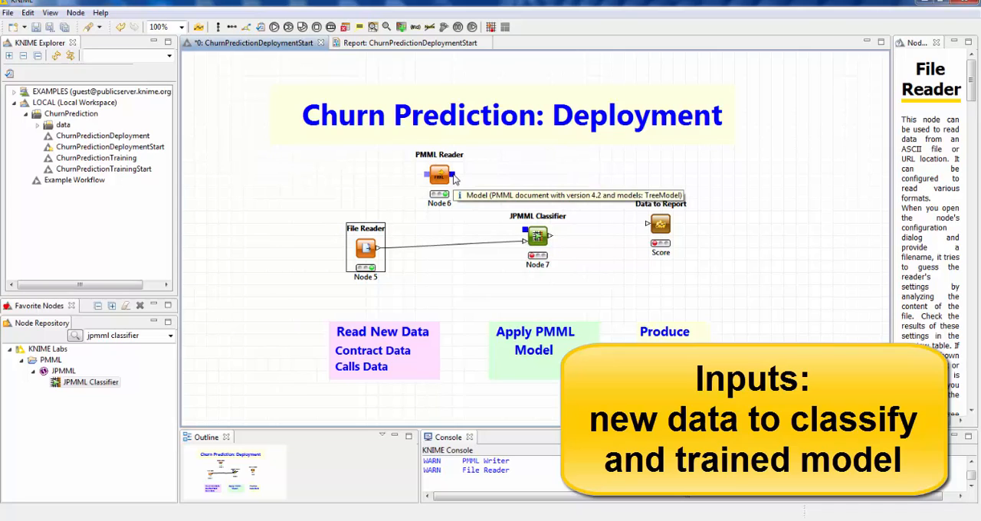
left_click_drag(453, 178, 527, 239)
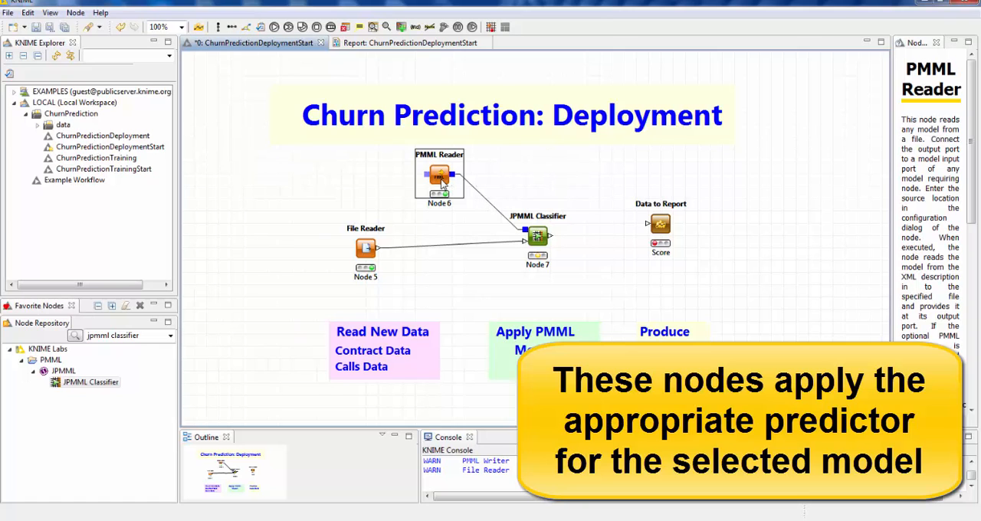
- Configure the JPMML Classifier to append columns with the normalized class distribution
right_click(540, 237)
left_click(579, 244)
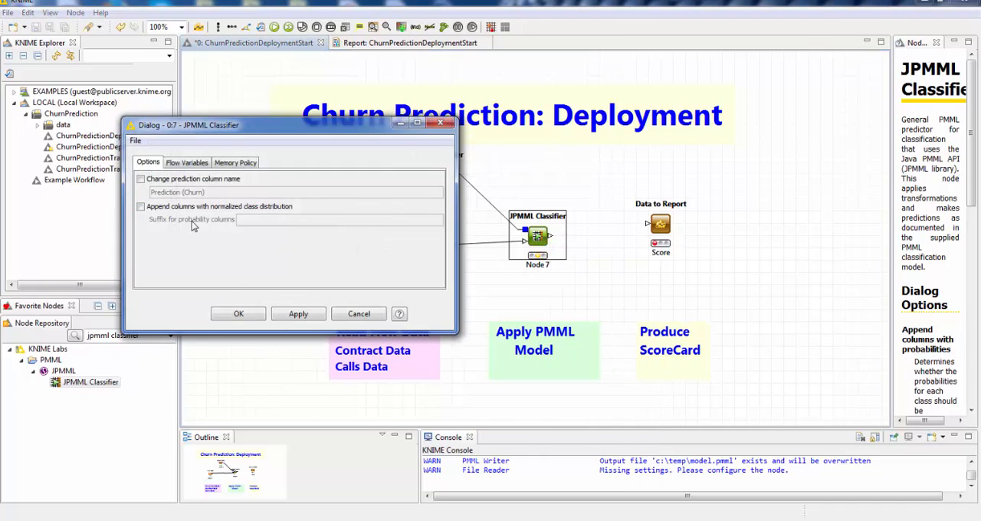
left_click(160, 208)
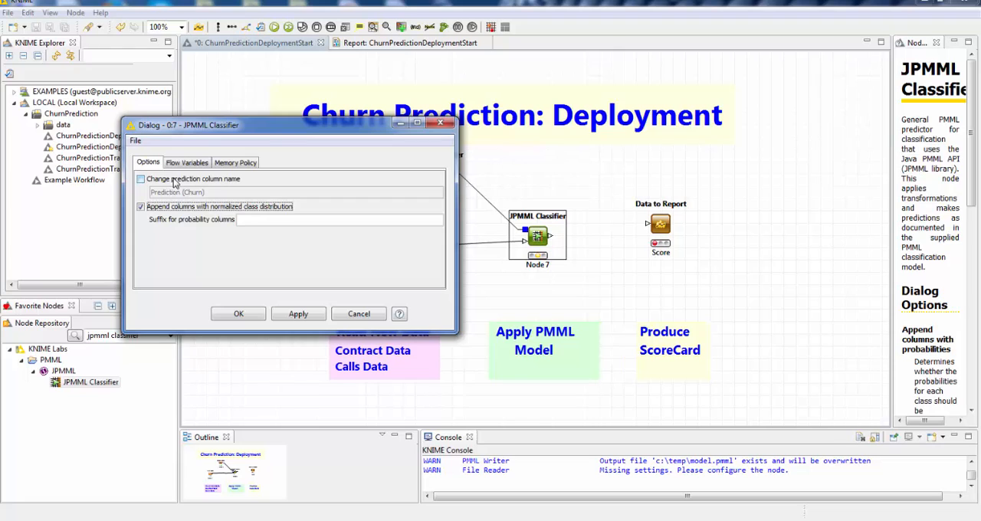
left_click(246, 314)
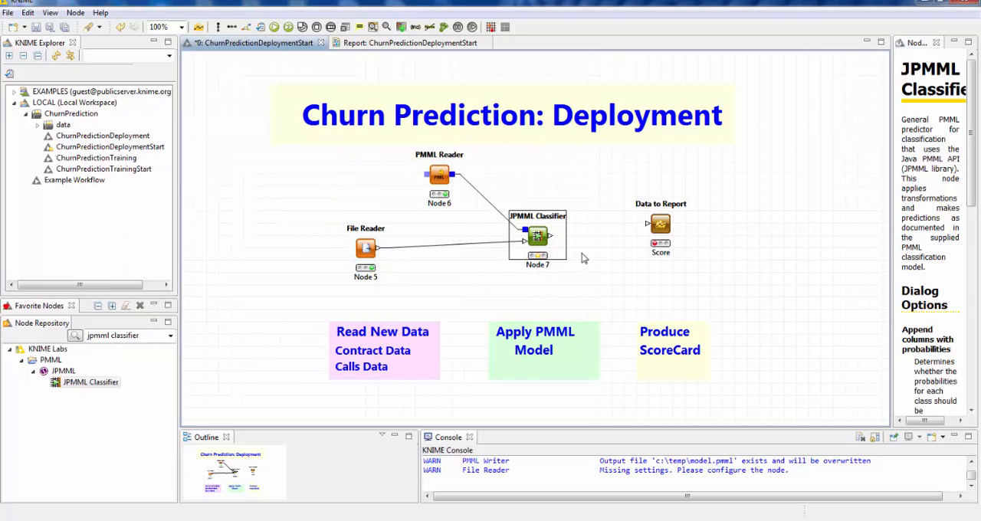
- Execute the JPMML Classifier and open its prediction output table
right_click(541, 236)
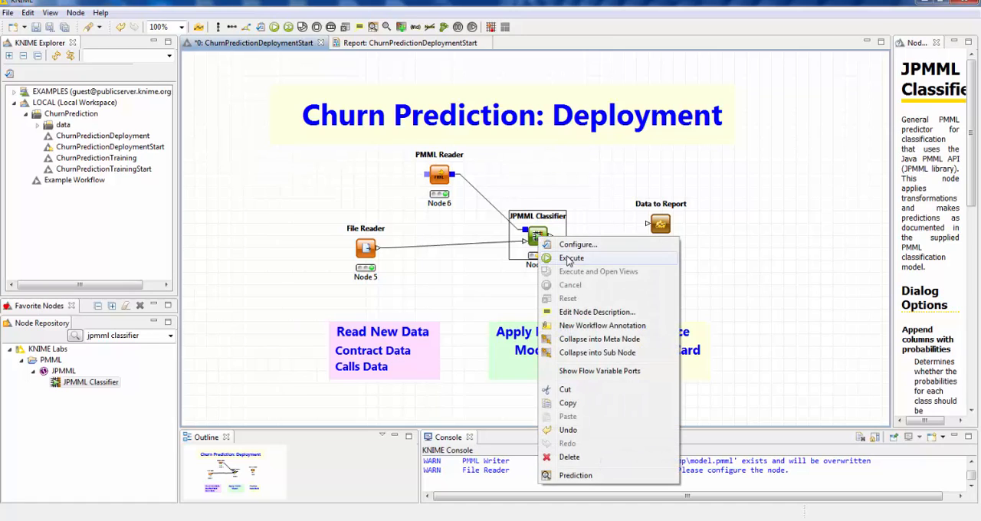
left_click(549, 259)
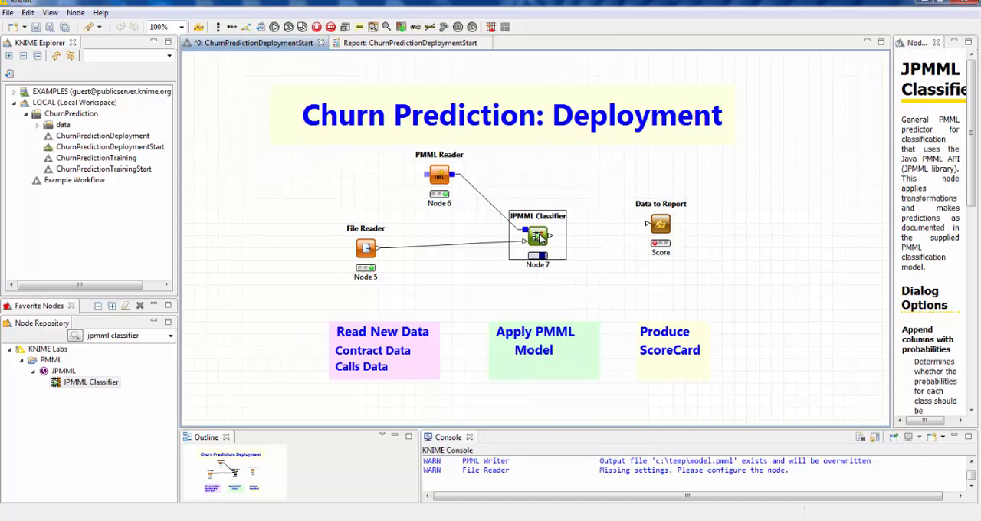
right_click(541, 236)
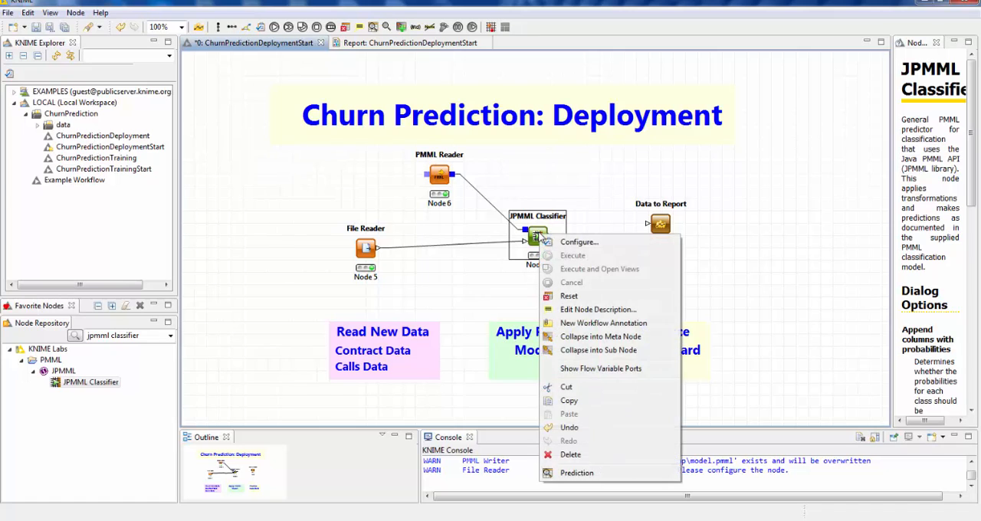
left_click(578, 473)
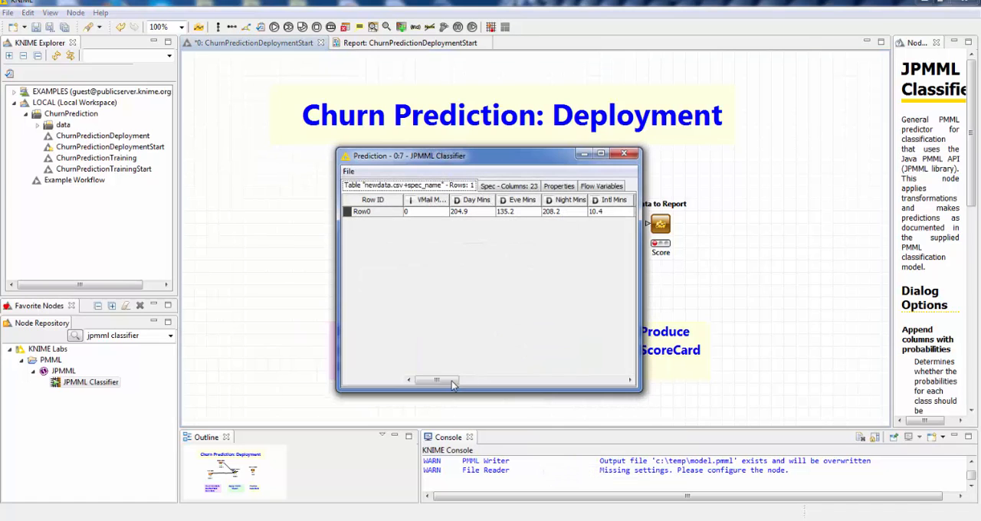